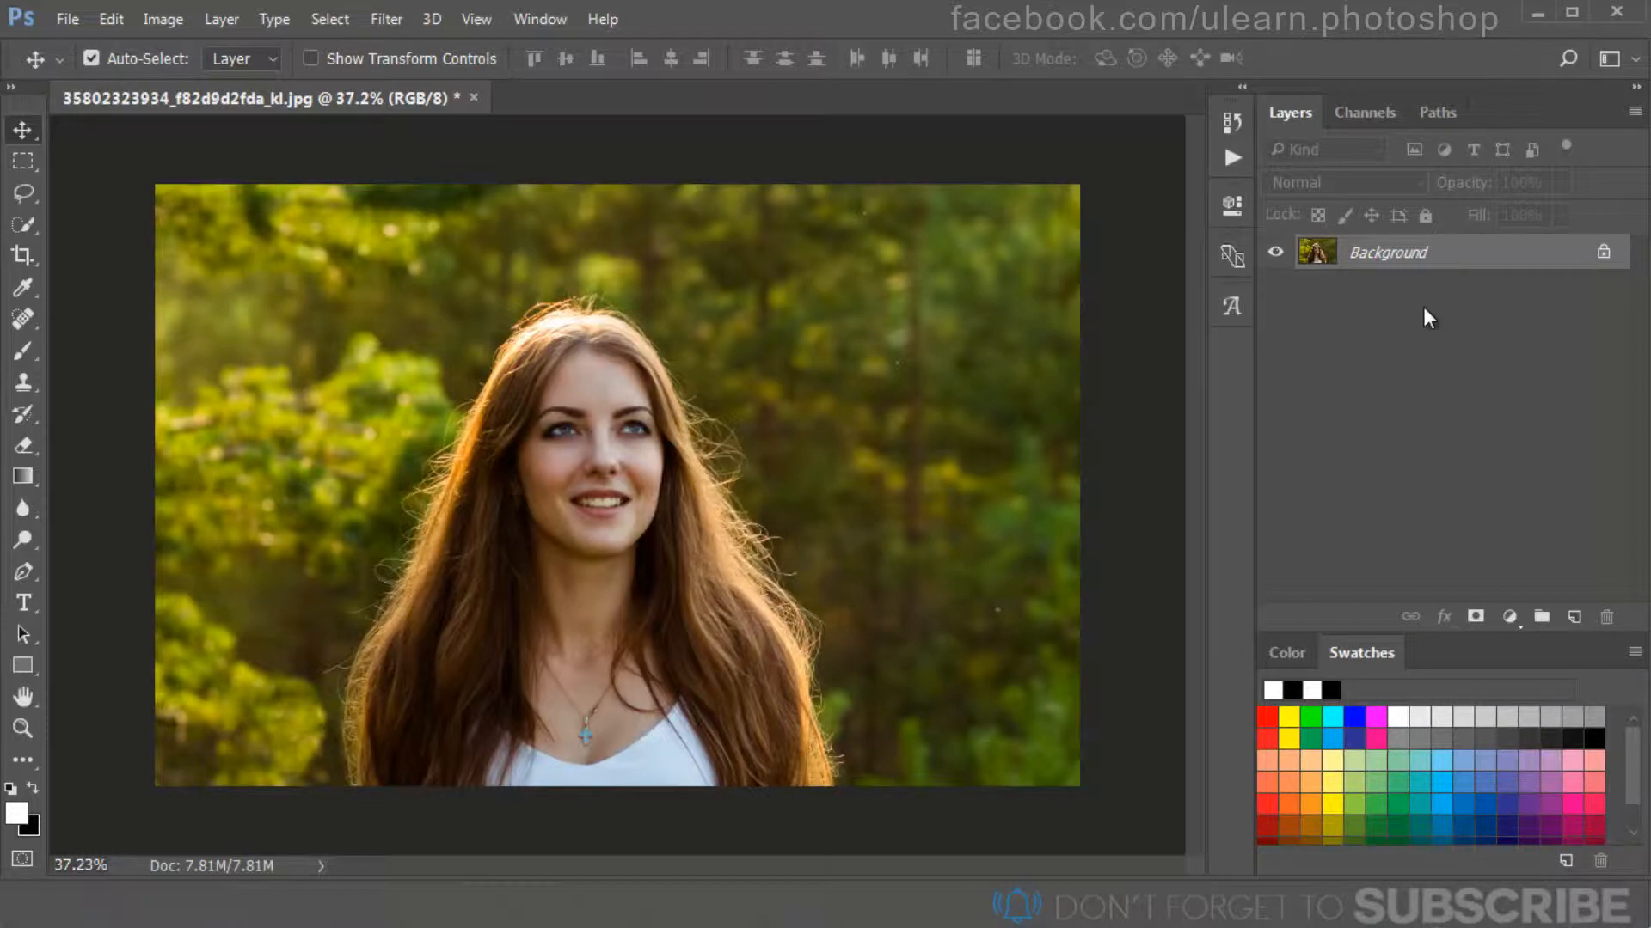
Step: Open the Select and Mask workspace for the portrait photo and set the view mode to Overlay
scroll(530, 571, "up", 2)
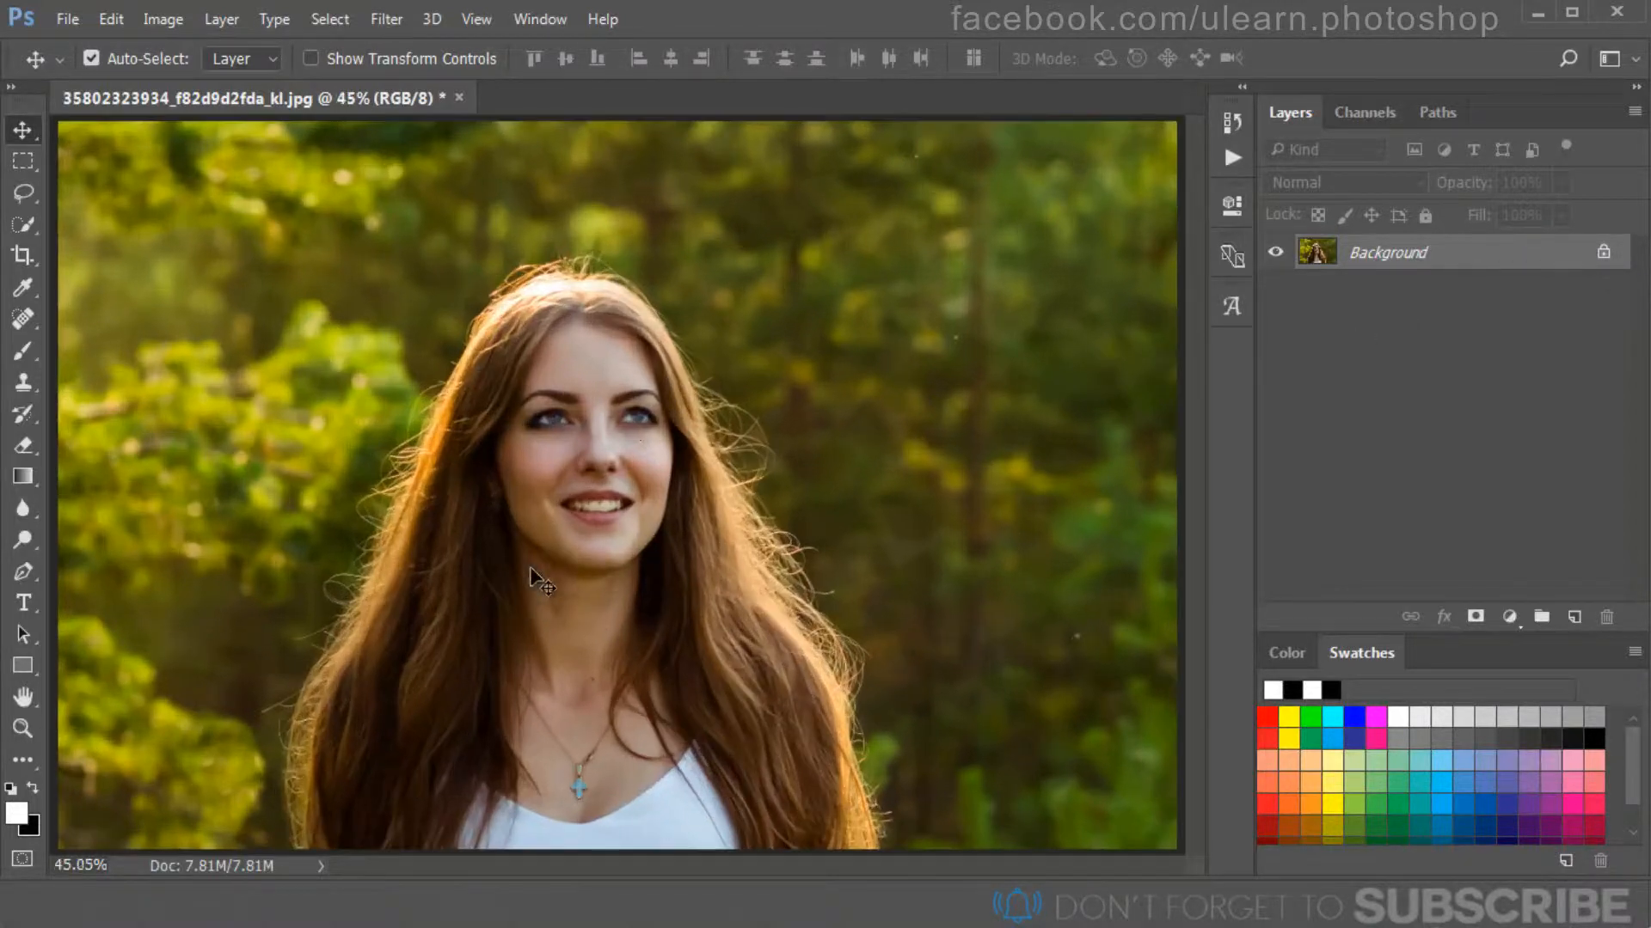
scroll(437, 507, "down", 2)
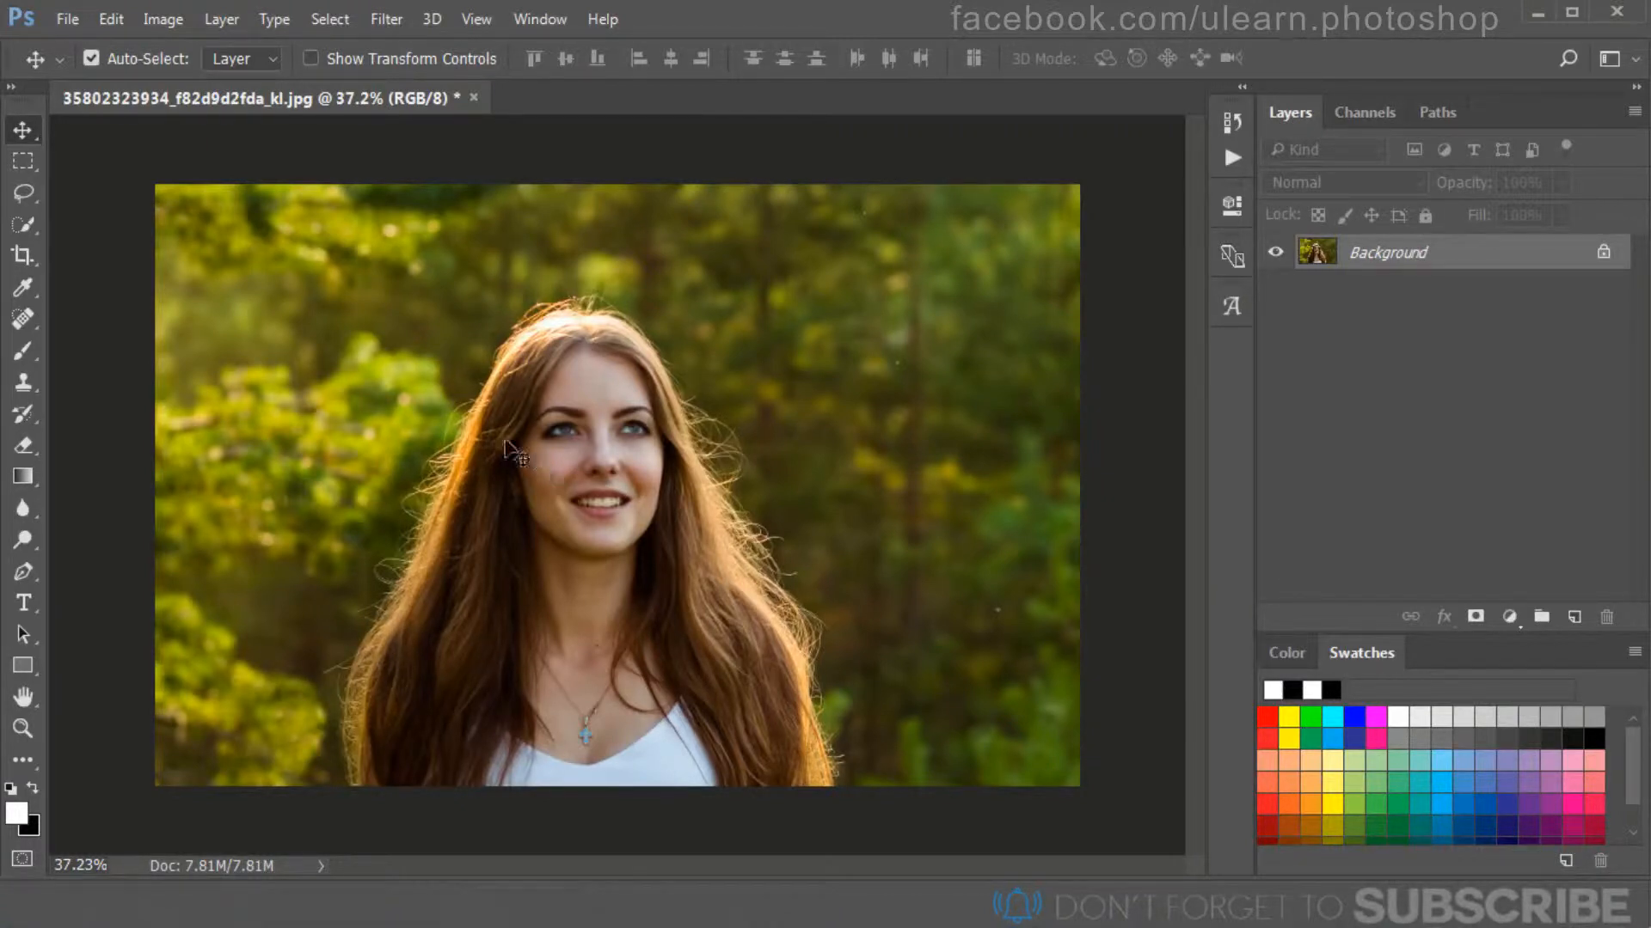
left_click(329, 19)
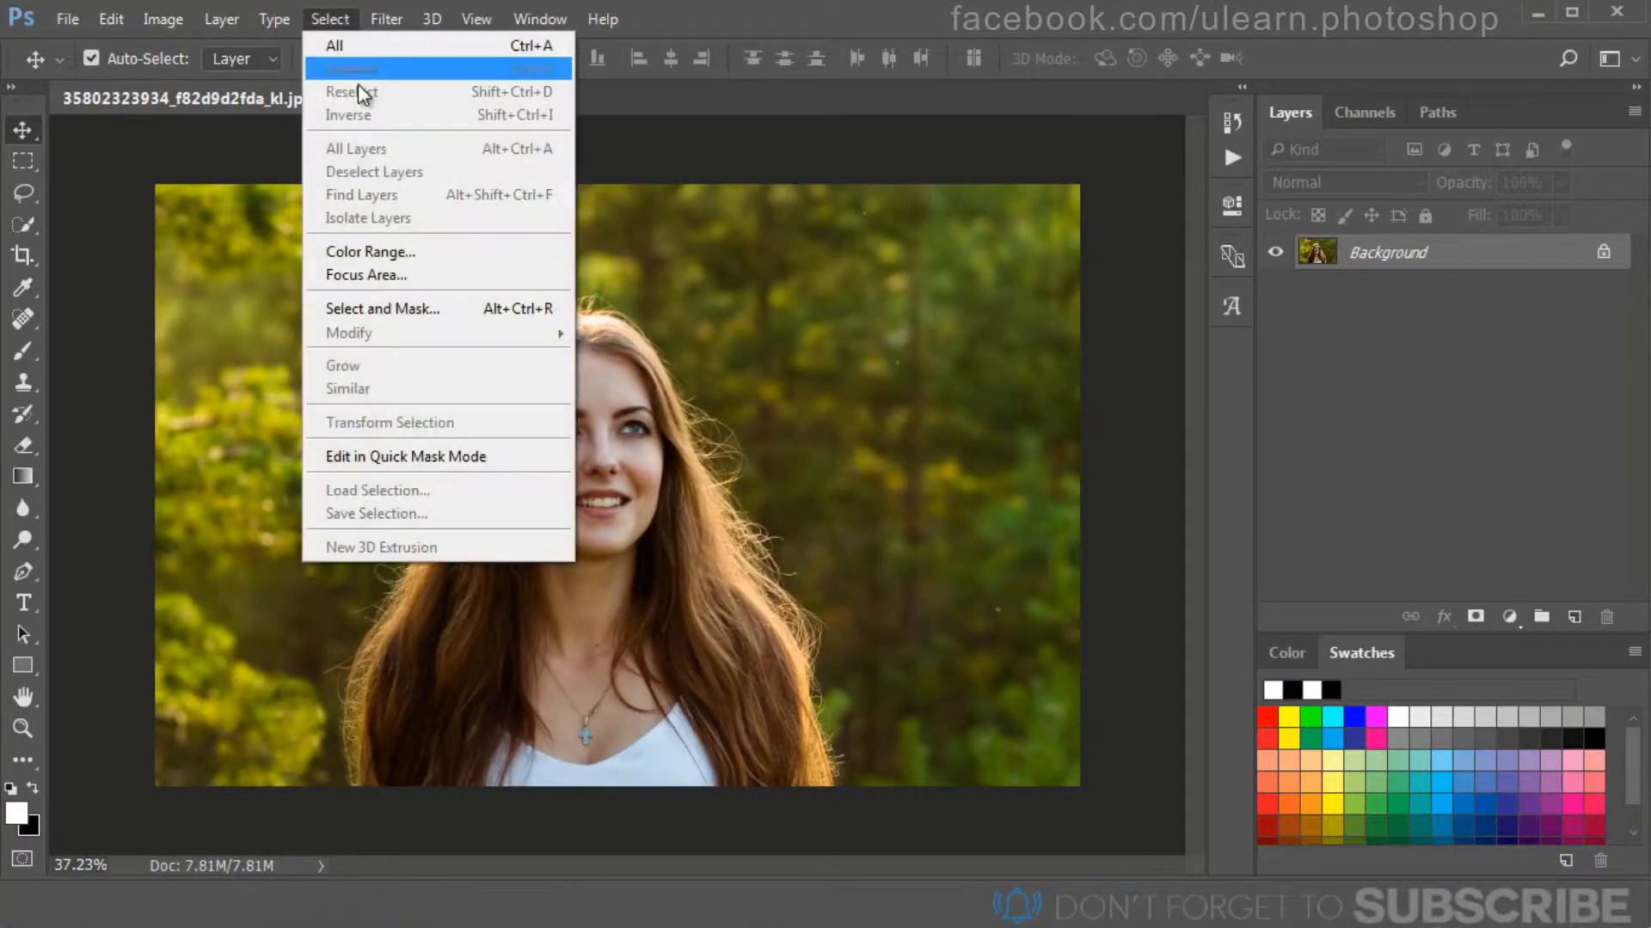
left_click(453, 312)
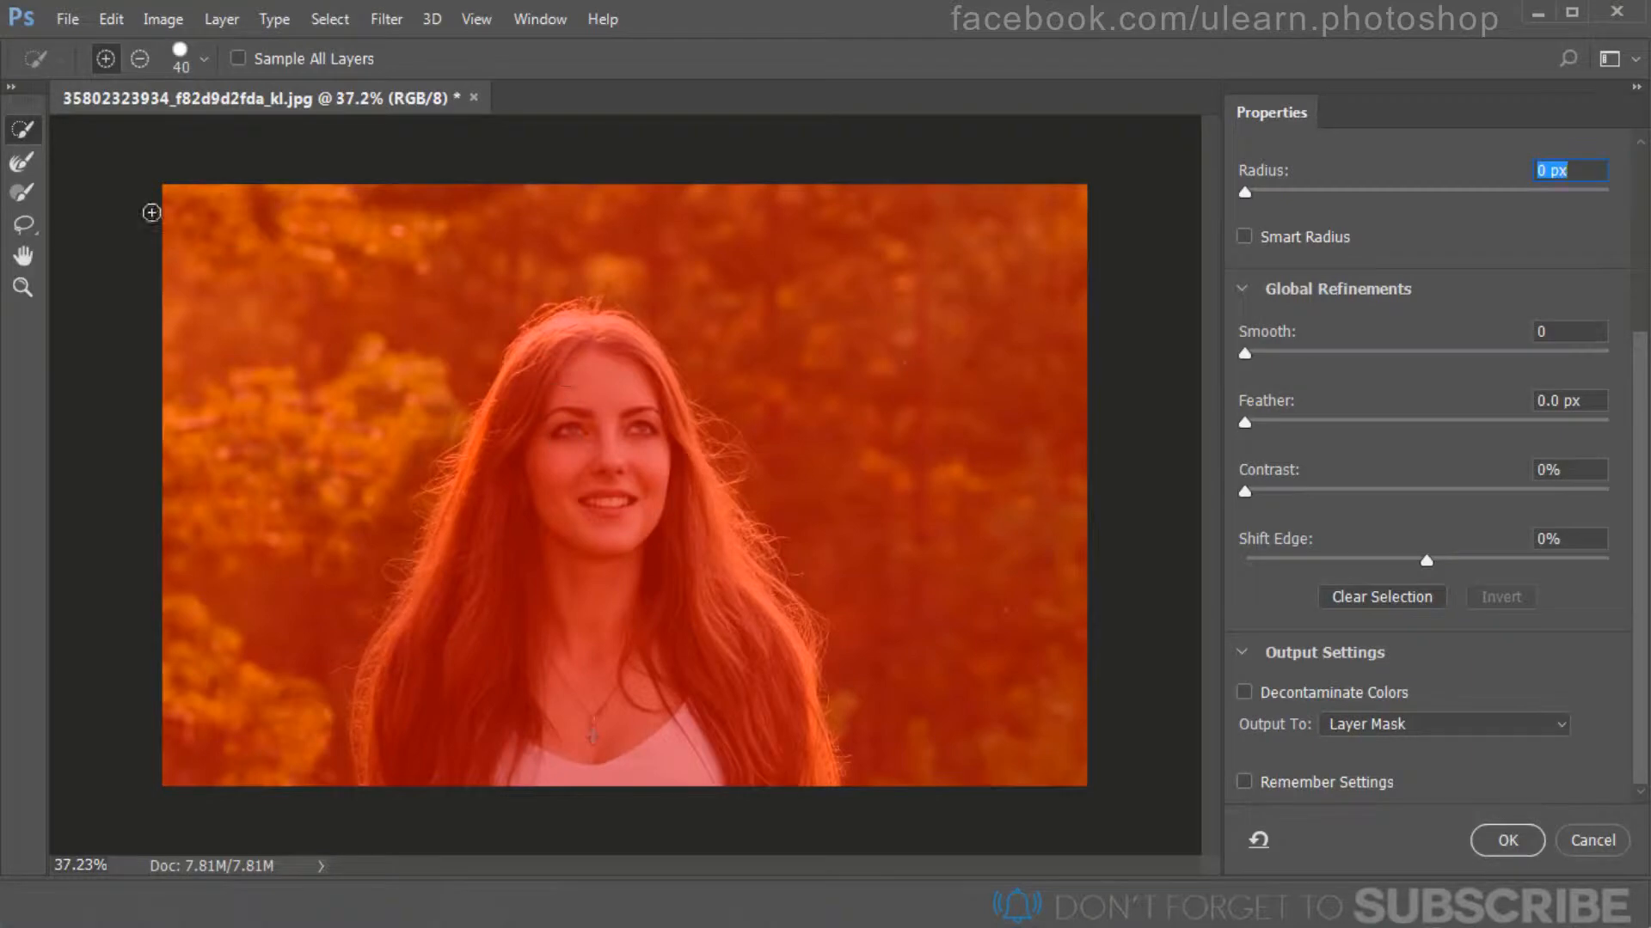
scroll(1642, 378, "up", 3)
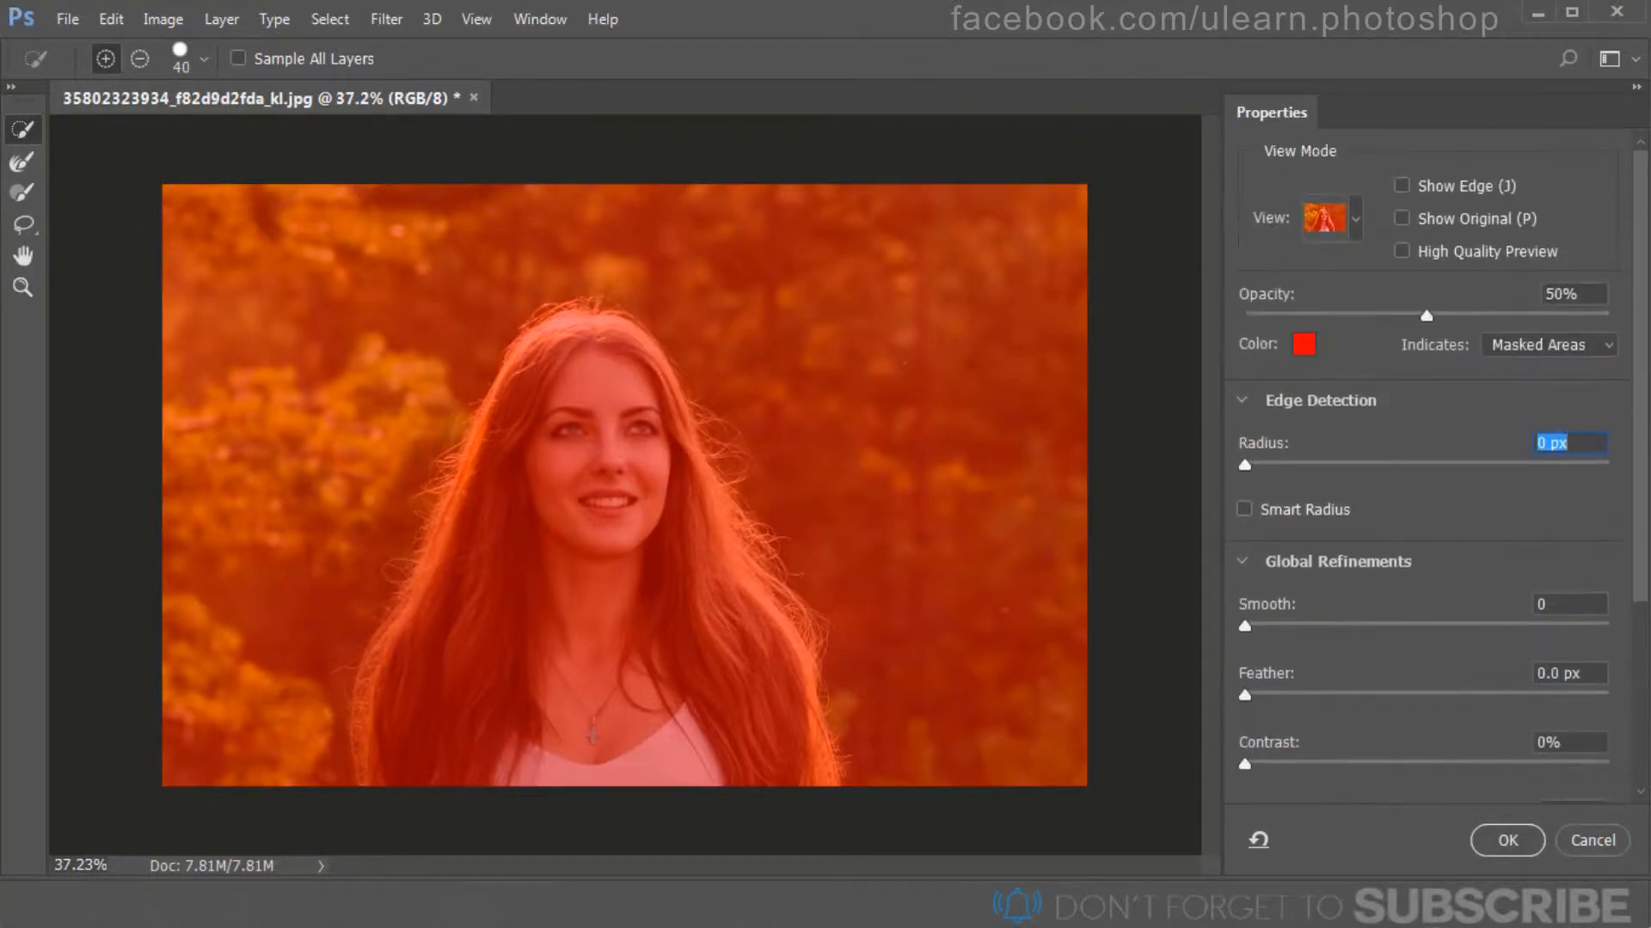
left_click(1353, 218)
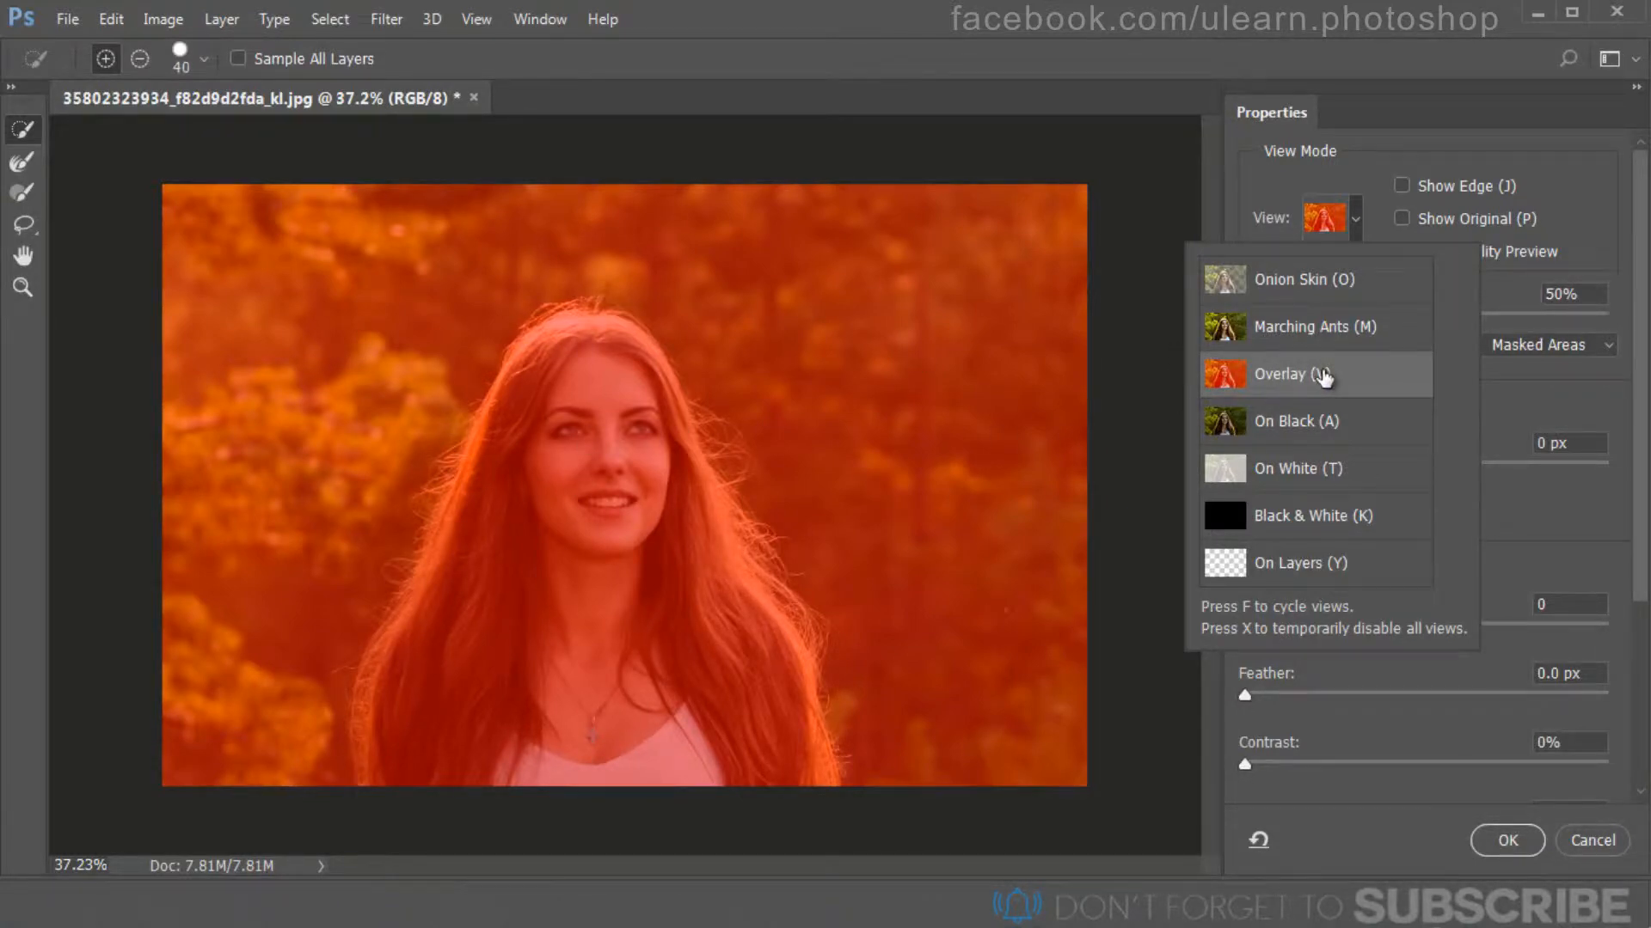
left_click(1321, 376)
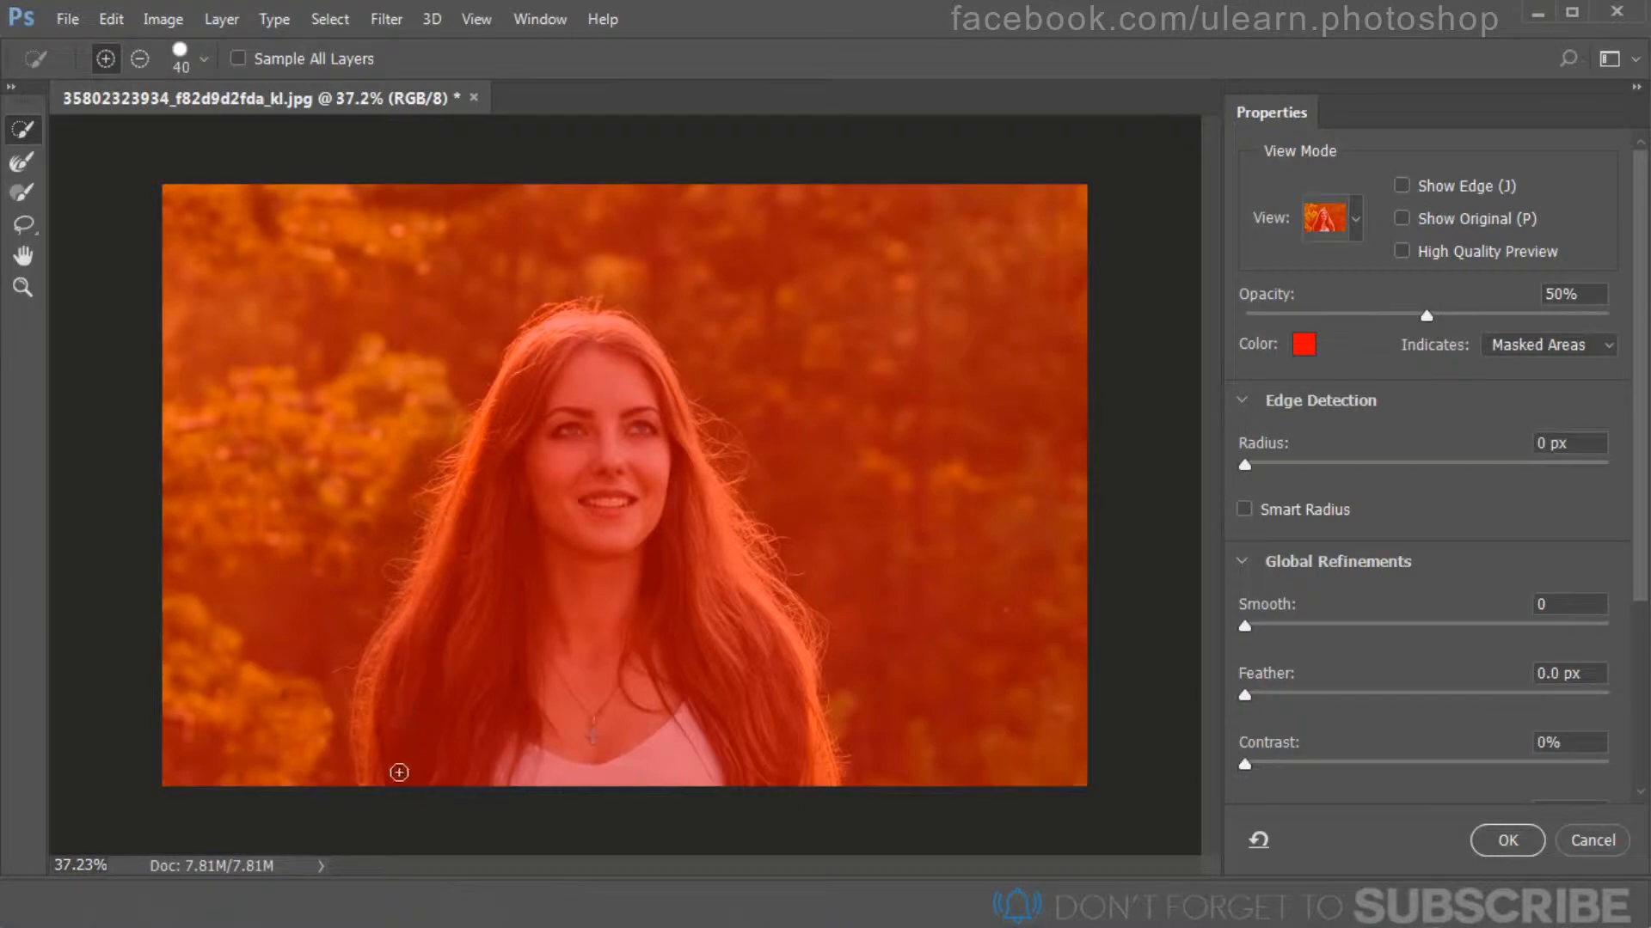
Step: Select the woman's whole figure with the Quick Selection tool and set the edge detection radius to 8 px, checking it with Show Edge
mouse_move(382, 784)
left_mouse_down()
mouse_move(398, 679)
mouse_move(505, 416)
mouse_move(558, 333)
mouse_move(602, 320)
mouse_move(662, 383)
mouse_move(778, 713)
left_mouse_up()
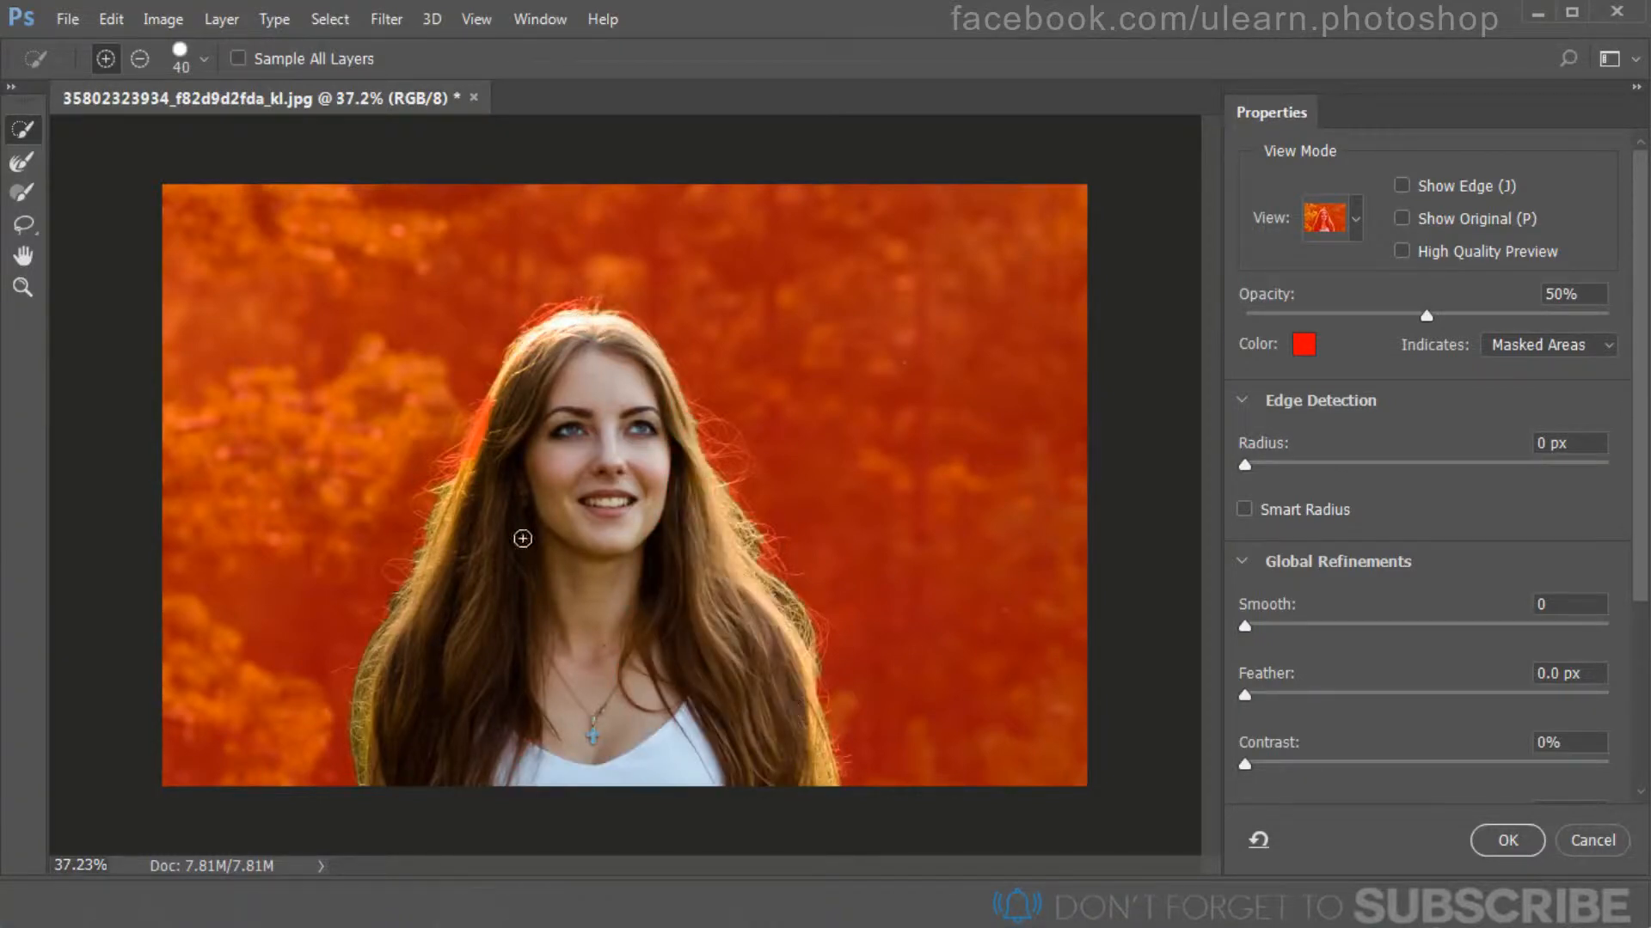
left_click_drag(491, 406, 482, 439)
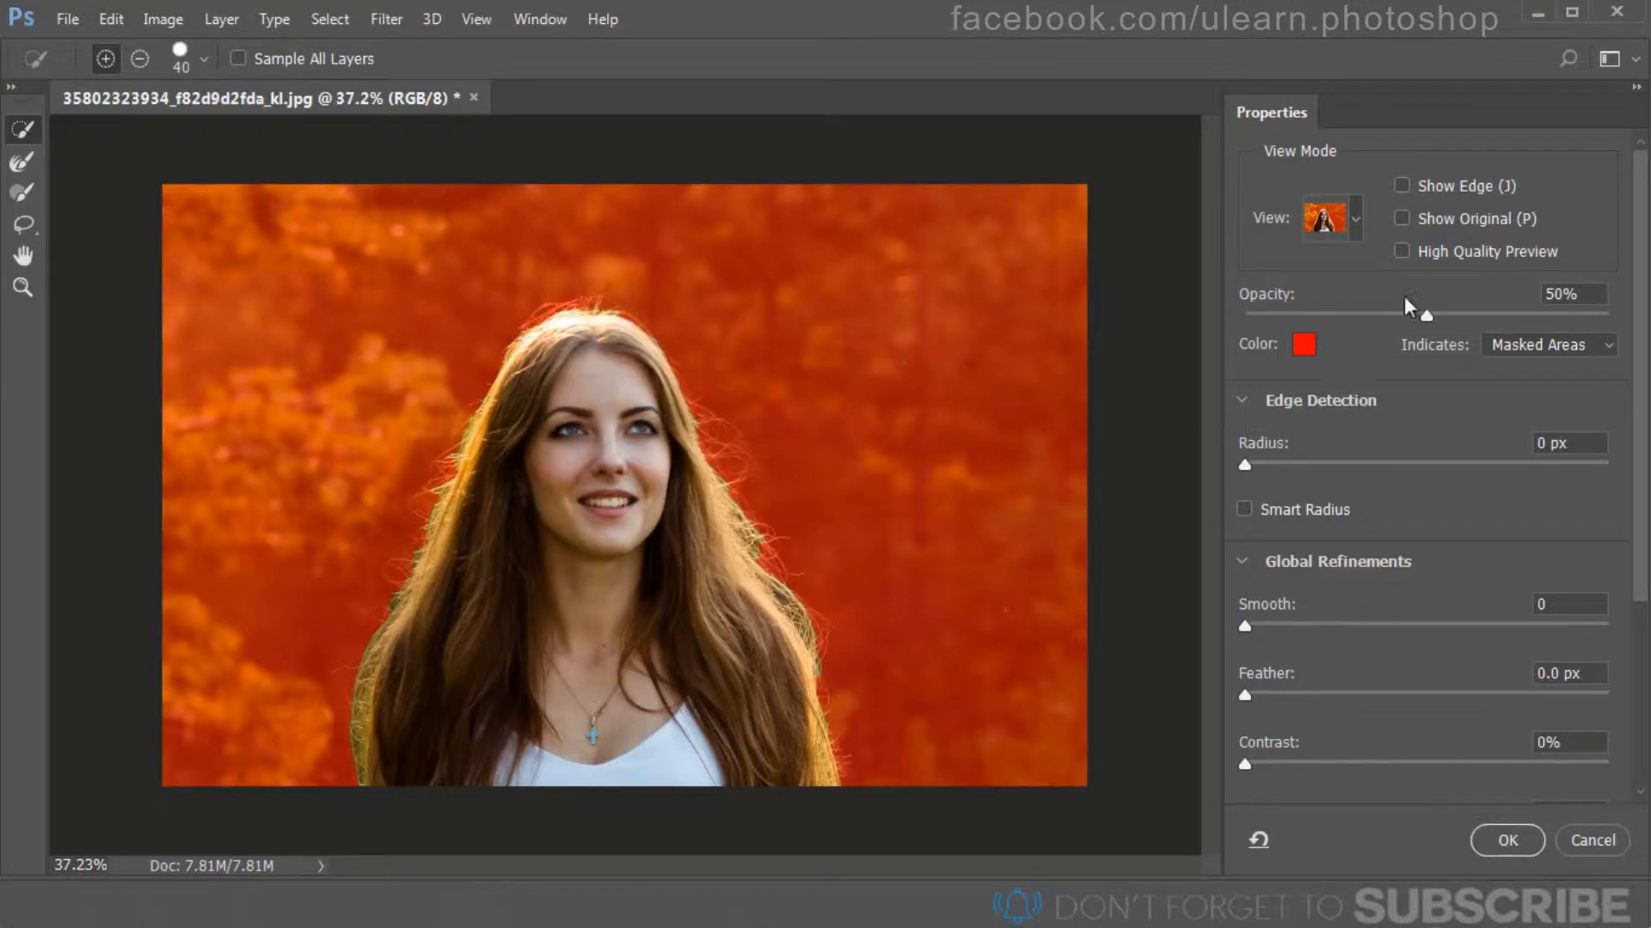
left_click(1403, 186)
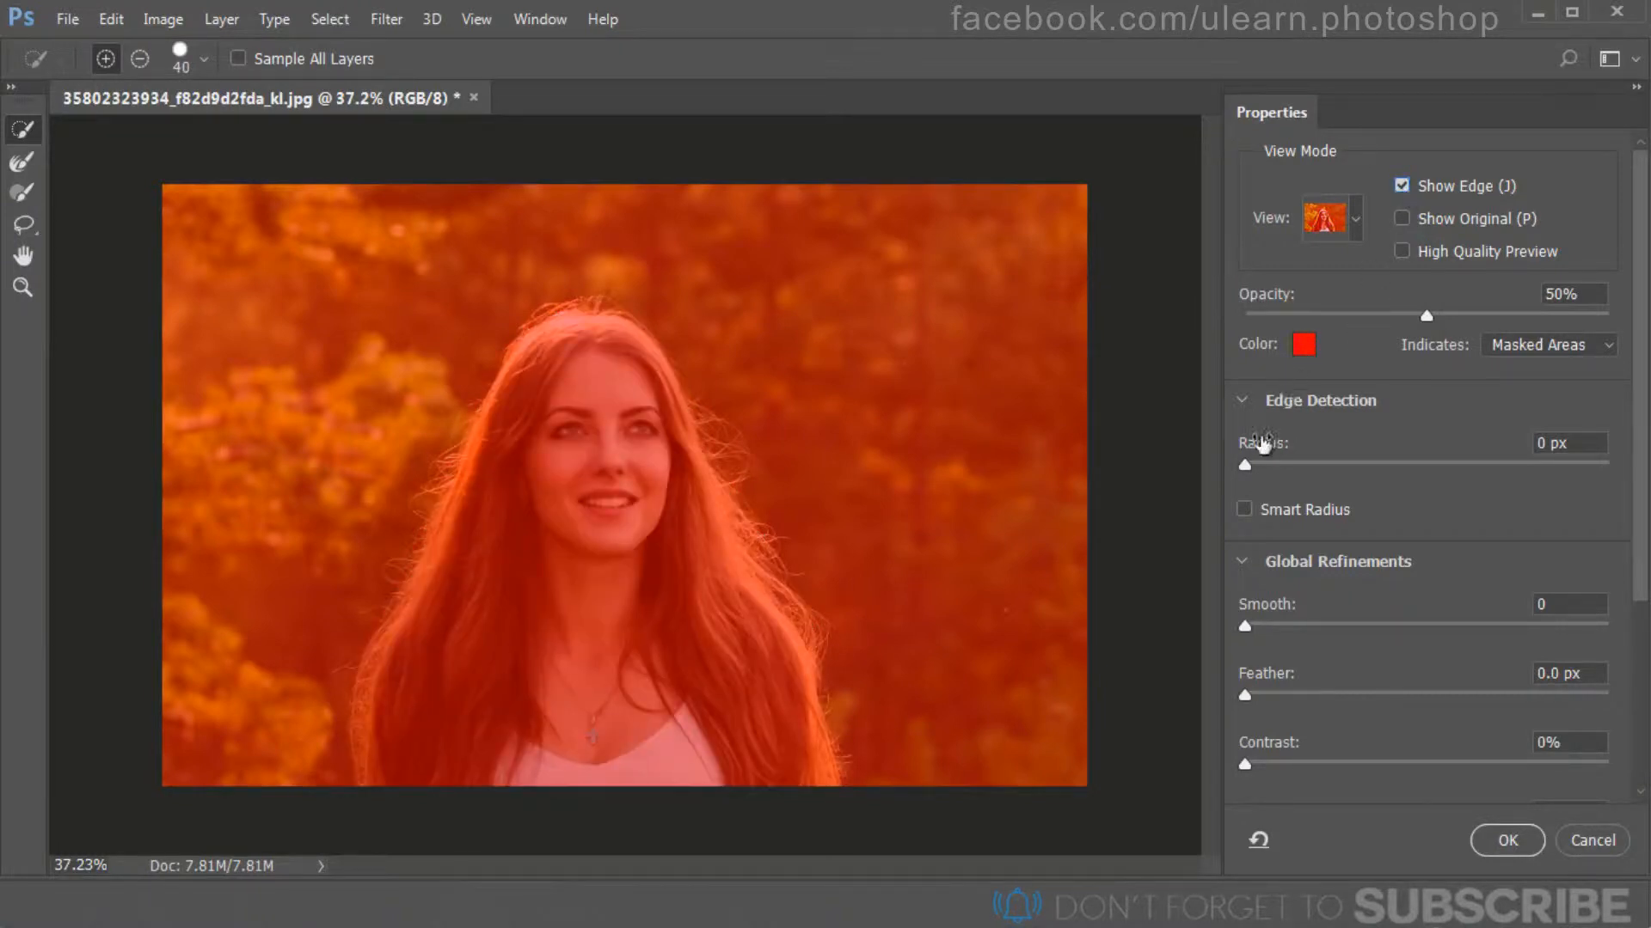
left_click_drag(1247, 464, 1369, 467)
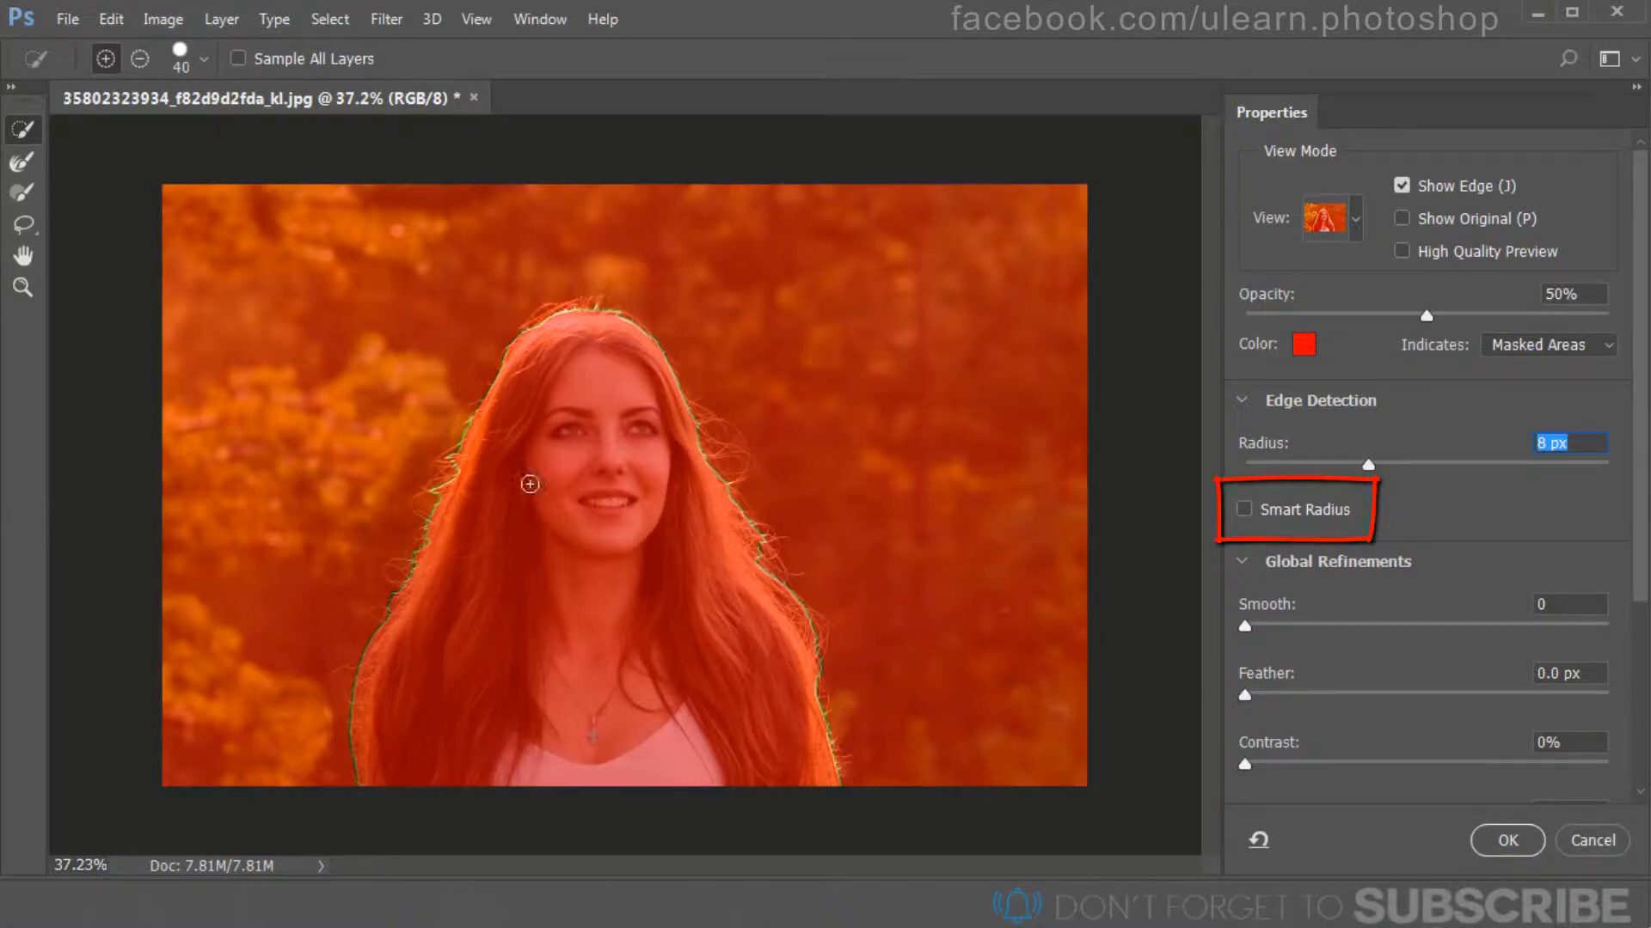
left_click(1400, 187)
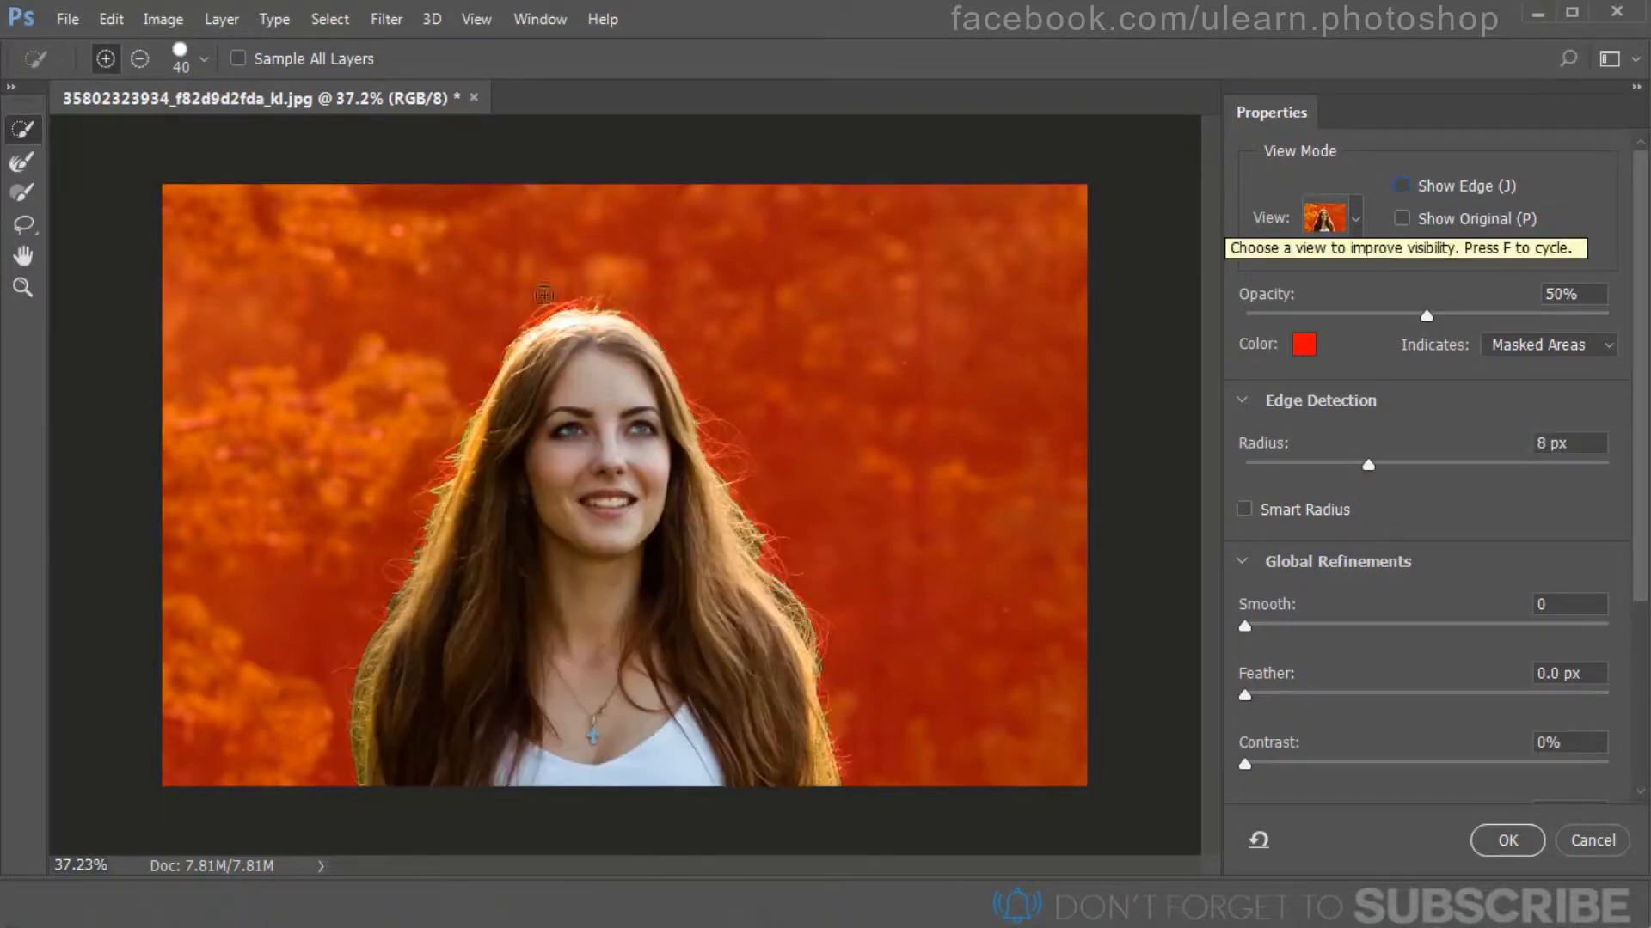
Step: Refine the selection with the Refine Edge Brush from the top of the head down the hair on the photo's right side
left_click(31, 171)
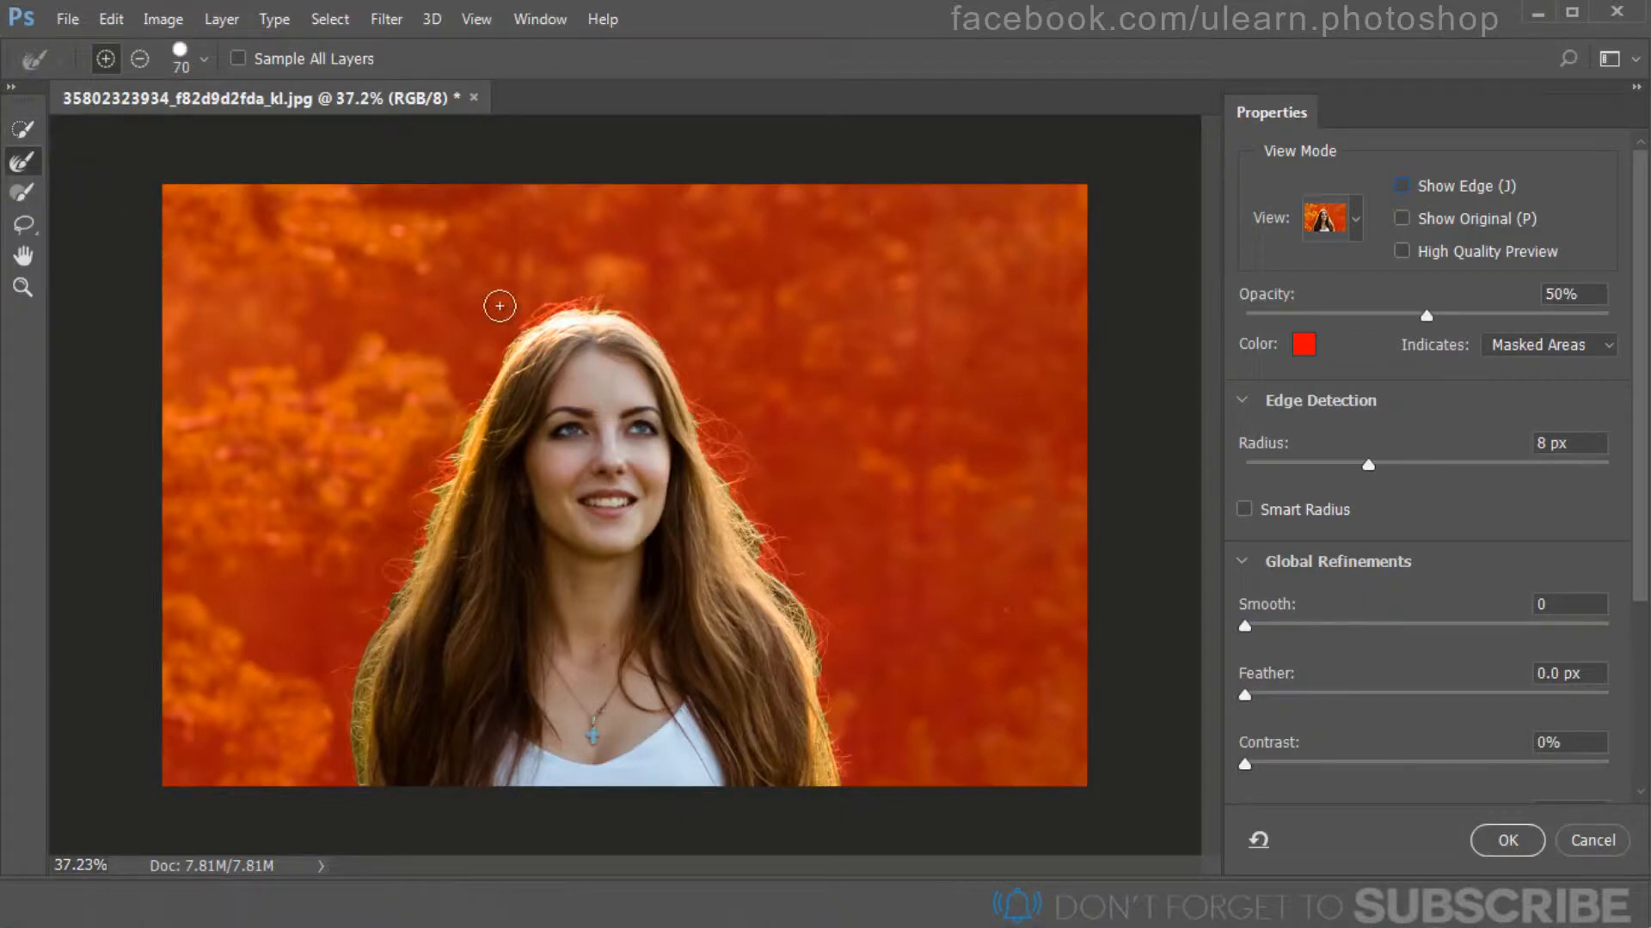
scroll(500, 308, "up", 1)
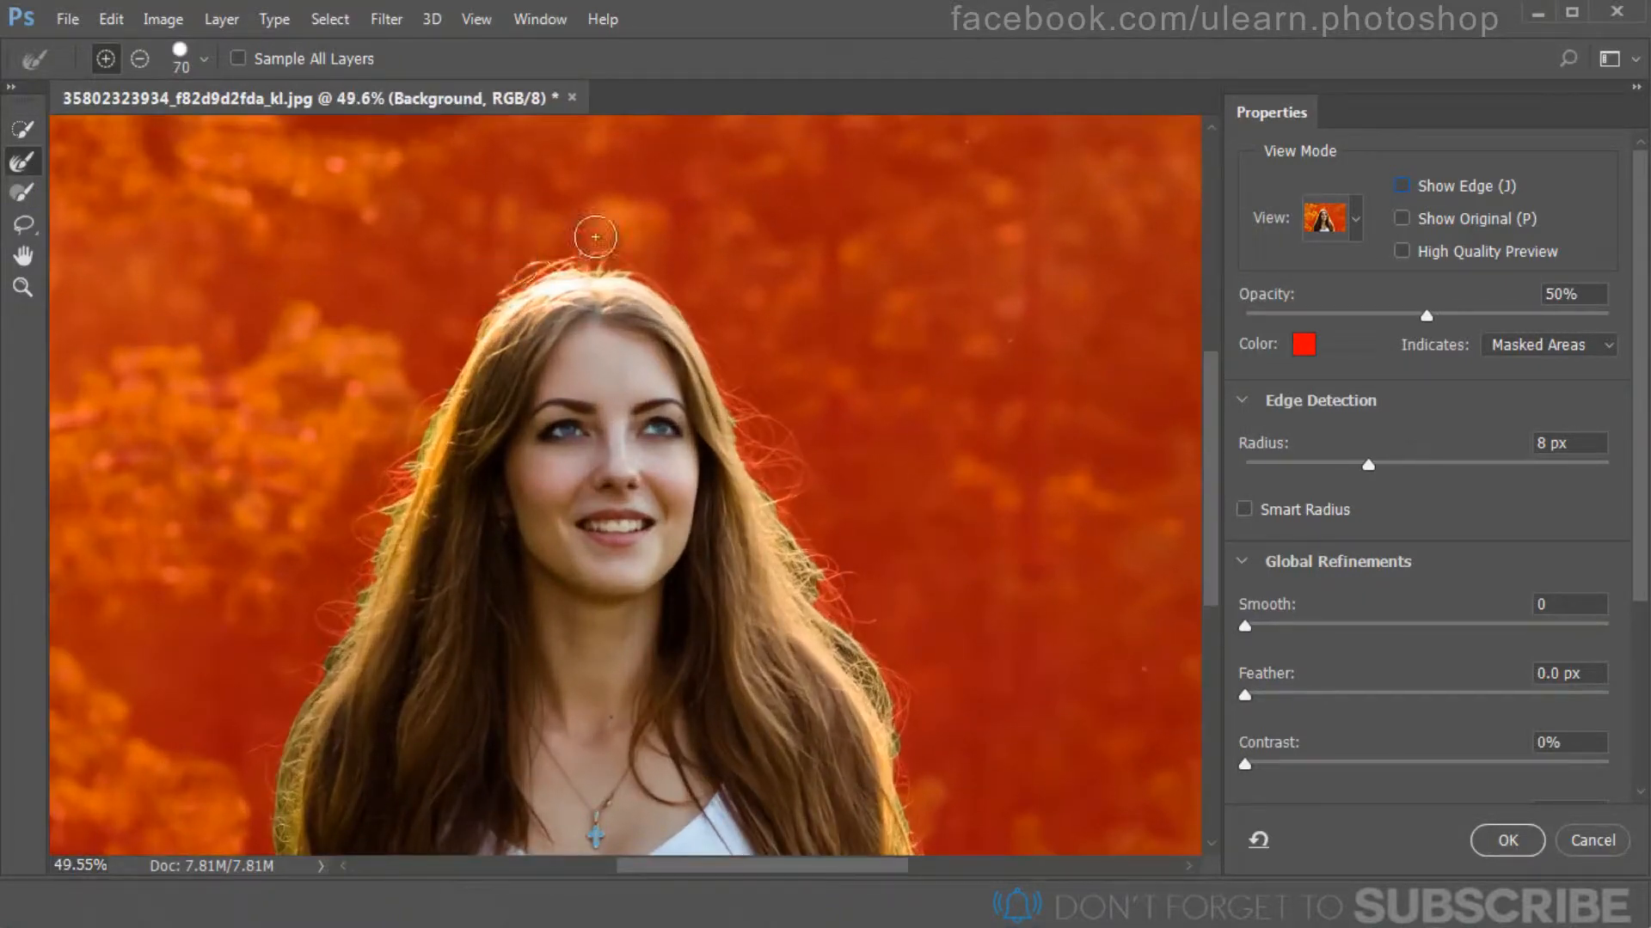
mouse_move(594, 247)
left_mouse_down()
mouse_move(711, 341)
mouse_move(715, 311)
mouse_move(791, 476)
mouse_move(793, 459)
mouse_move(806, 476)
mouse_move(783, 513)
mouse_move(736, 414)
mouse_move(788, 455)
mouse_move(823, 585)
mouse_move(799, 588)
mouse_move(809, 605)
mouse_move(839, 553)
mouse_move(859, 569)
mouse_move(843, 504)
mouse_move(865, 558)
mouse_move(951, 579)
left_mouse_up()
scroll(1216, 553, "down", 3)
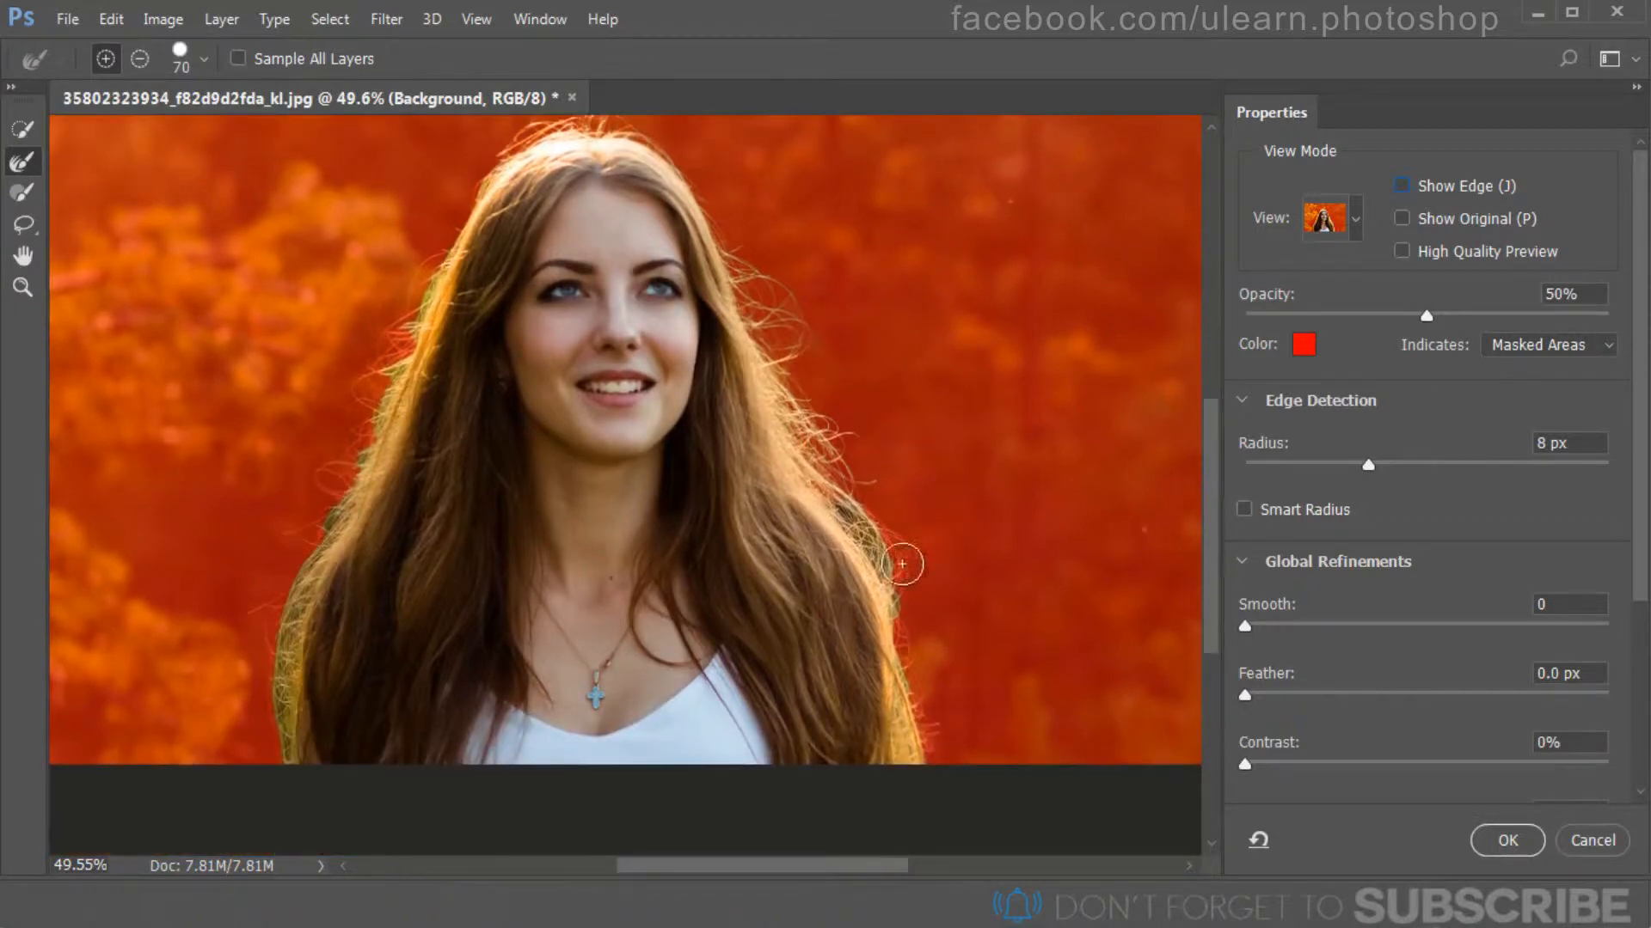
mouse_move(830, 495)
left_mouse_down()
mouse_move(861, 525)
mouse_move(863, 511)
mouse_move(883, 558)
mouse_move(879, 532)
mouse_move(890, 592)
mouse_move(893, 550)
left_mouse_up()
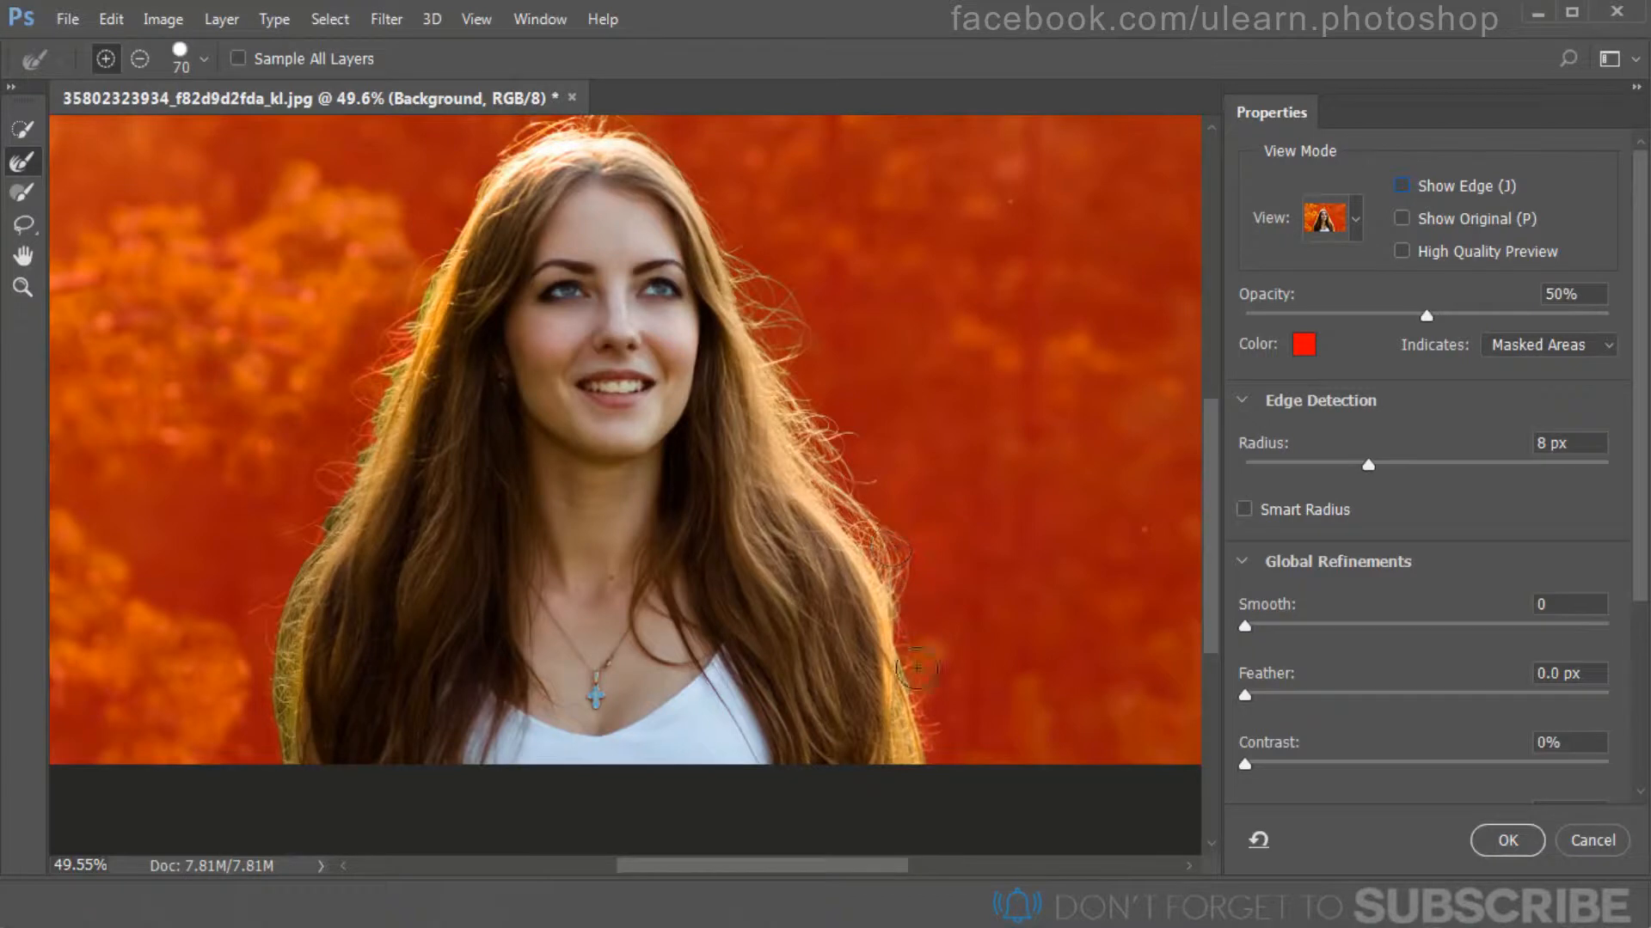
mouse_move(912, 661)
left_mouse_down()
mouse_move(937, 764)
mouse_move(940, 732)
mouse_move(899, 709)
mouse_move(913, 695)
mouse_move(925, 719)
mouse_move(907, 735)
mouse_move(907, 695)
mouse_move(907, 753)
mouse_move(909, 680)
mouse_move(922, 729)
left_mouse_up()
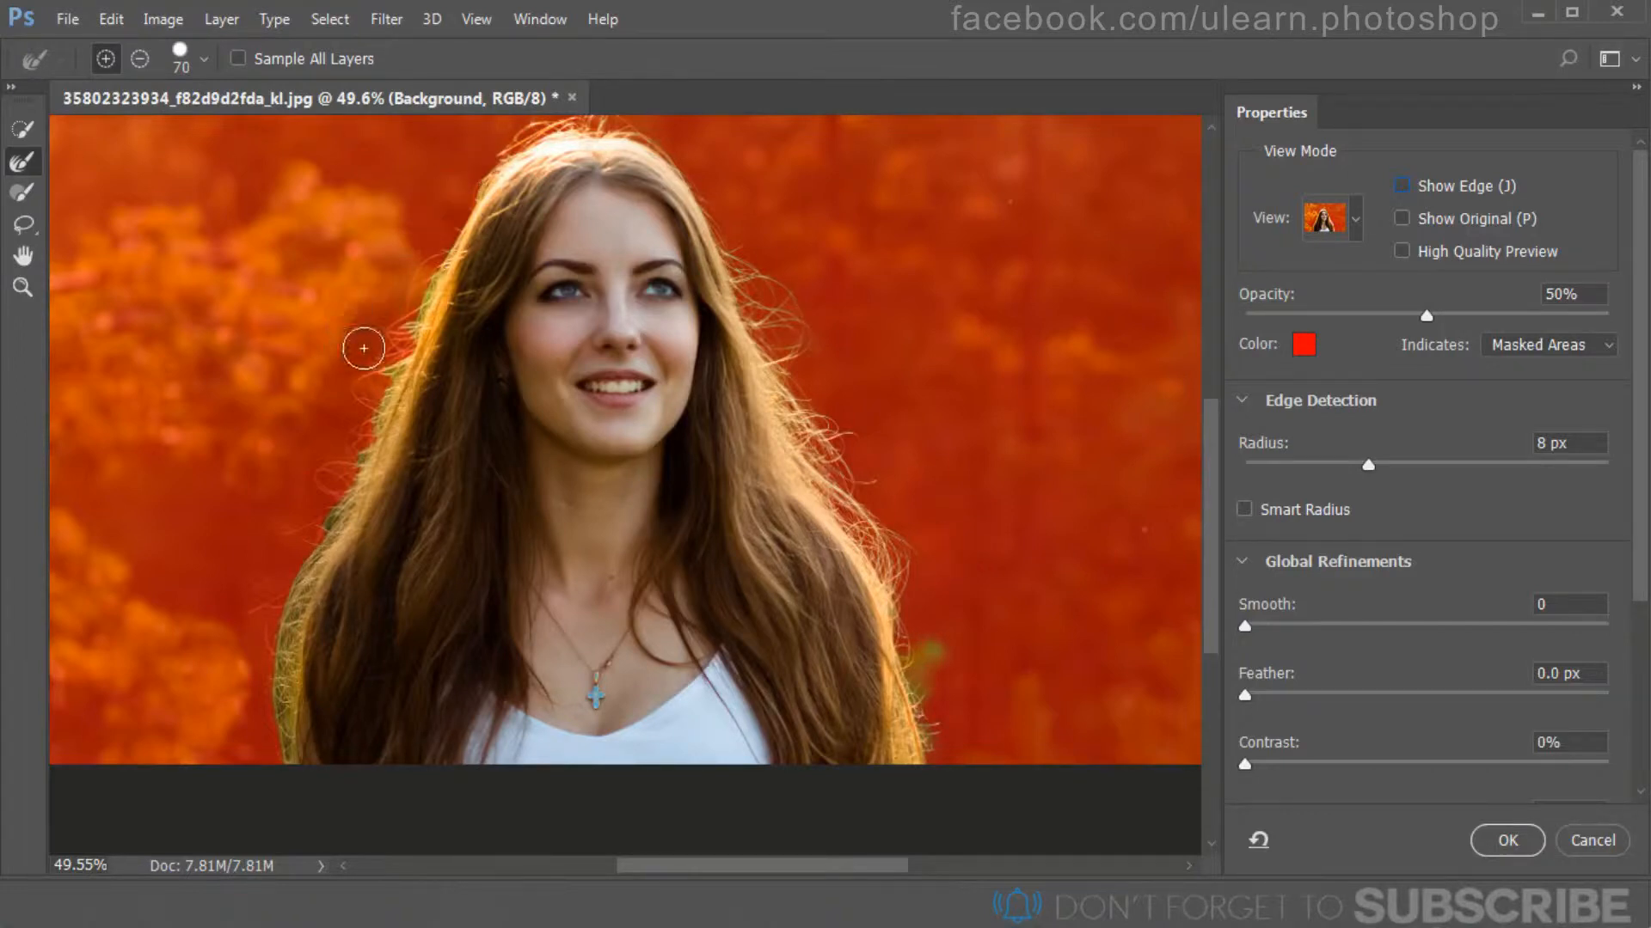
Step: Brush the loose strands along the photo's left side of the hair and the crown to refine their edges
mouse_move(403, 276)
left_mouse_down()
mouse_move(420, 286)
mouse_move(391, 346)
left_mouse_up()
mouse_move(343, 453)
left_mouse_down()
mouse_move(375, 421)
mouse_move(325, 534)
mouse_move(332, 473)
mouse_move(318, 480)
mouse_move(312, 558)
left_mouse_up()
left_click_drag(283, 642, 288, 596)
left_click_drag(277, 755, 231, 772)
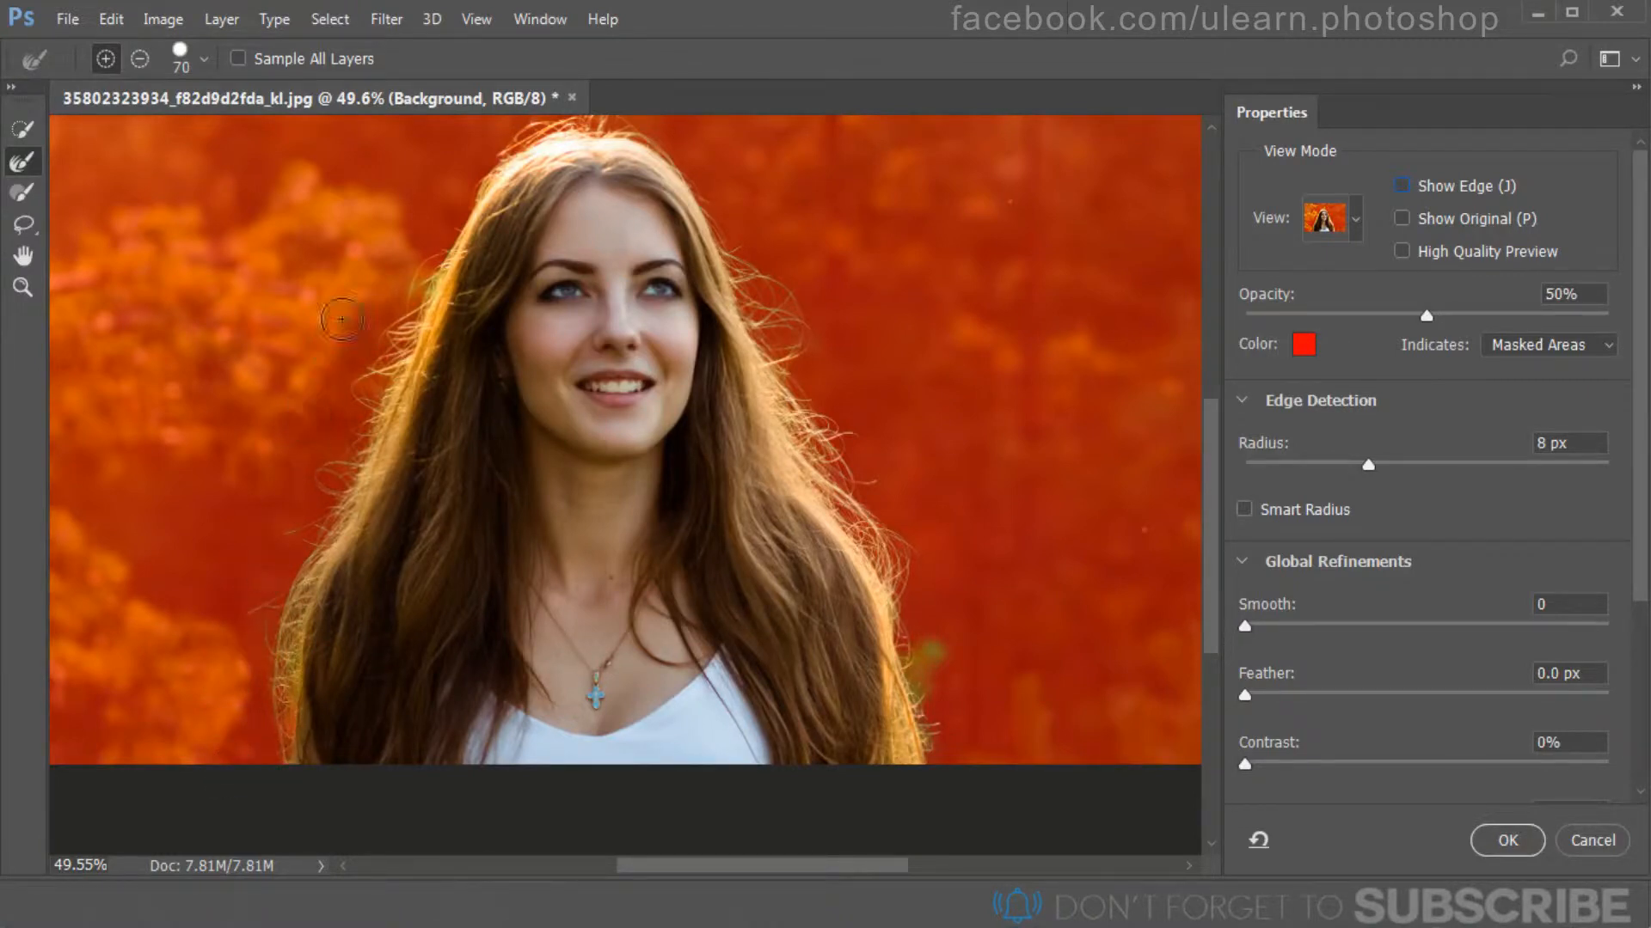
mouse_move(436, 245)
left_mouse_down()
mouse_move(425, 307)
mouse_move(439, 260)
mouse_move(384, 317)
mouse_move(429, 221)
mouse_move(505, 146)
mouse_move(629, 169)
left_mouse_up()
mouse_move(275, 601)
left_mouse_down()
mouse_move(284, 687)
mouse_move(292, 582)
mouse_move(249, 724)
mouse_move(273, 600)
mouse_move(252, 653)
mouse_move(253, 747)
mouse_move(282, 685)
mouse_move(269, 768)
left_mouse_up()
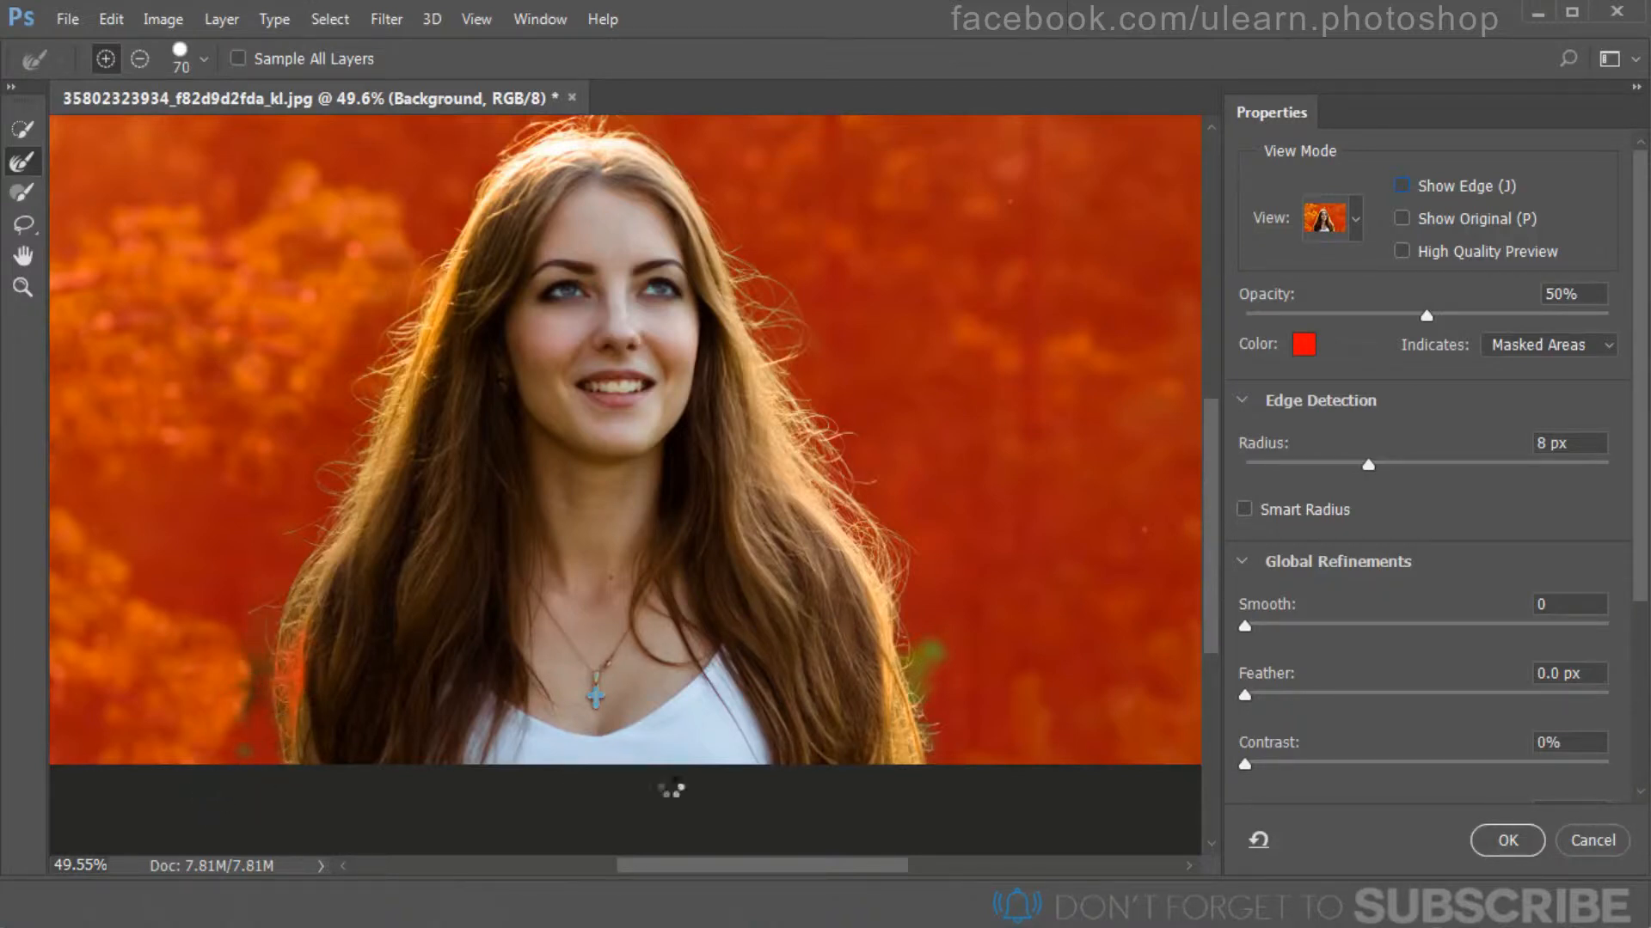
left_click(945, 733)
Step: Set the Refine Edge Brush to subtract, reduce its size to 35, and remove the excess background refined beside the lower hair
left_click(140, 59)
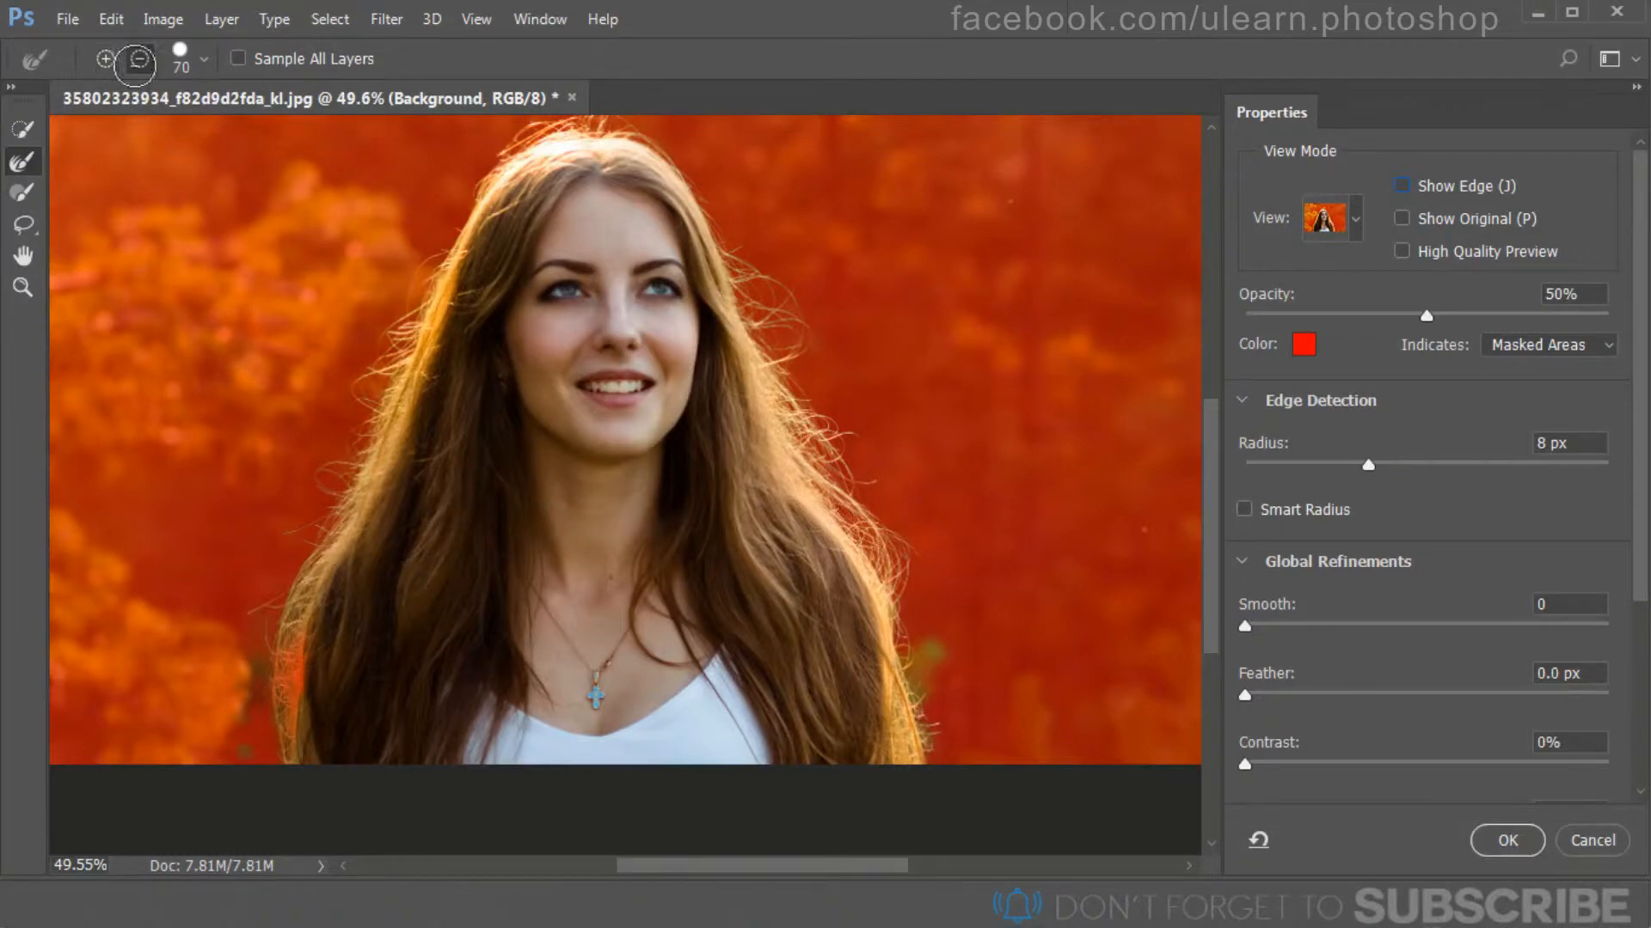
left_click_drag(302, 673, 310, 726)
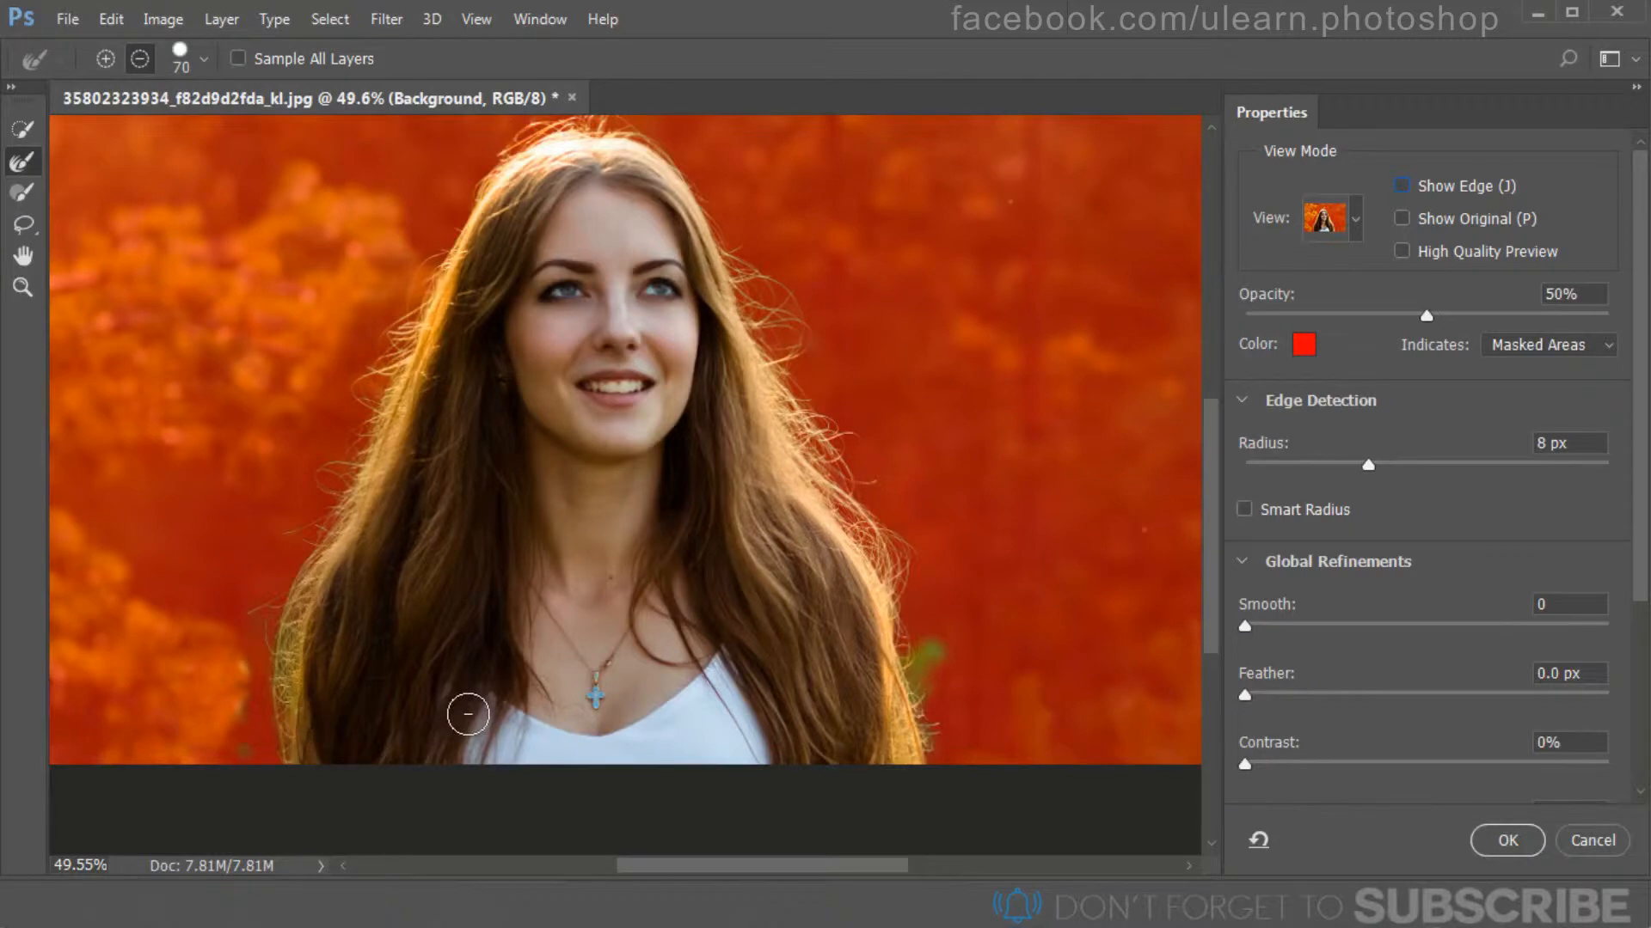
key("bracketleft")
key("bracketleft")
key("bracketleft")
key("bracketleft")
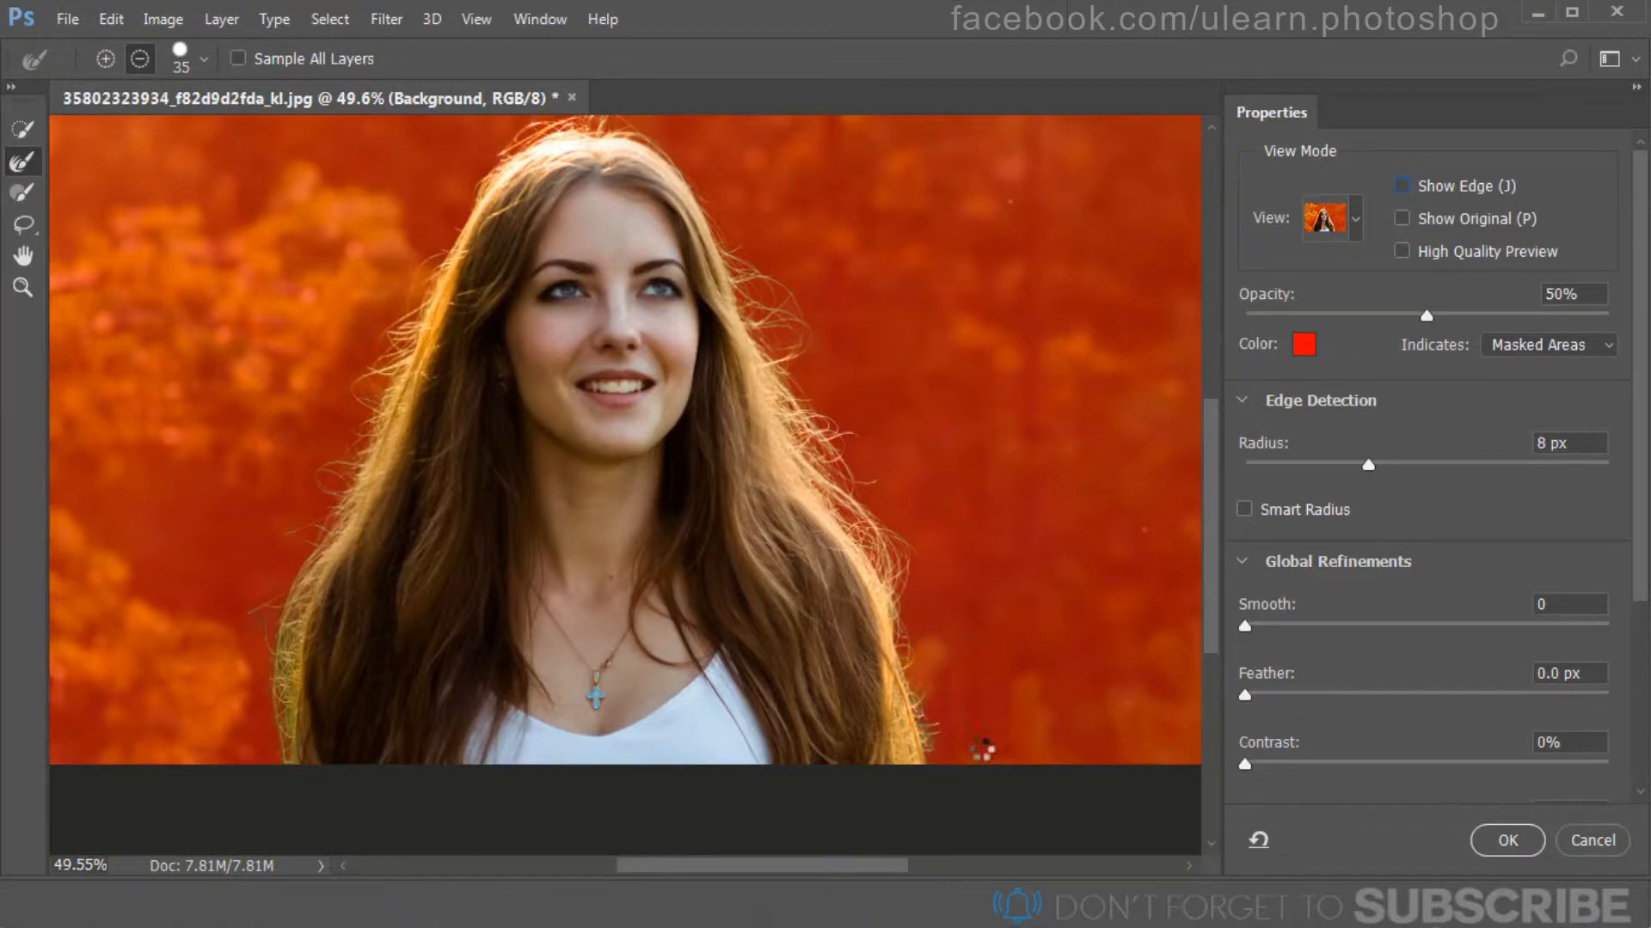
Step: Enable Decontaminate Colors and output the selection to a New Layer with Layer Mask
scroll(300, 473, "down", 1)
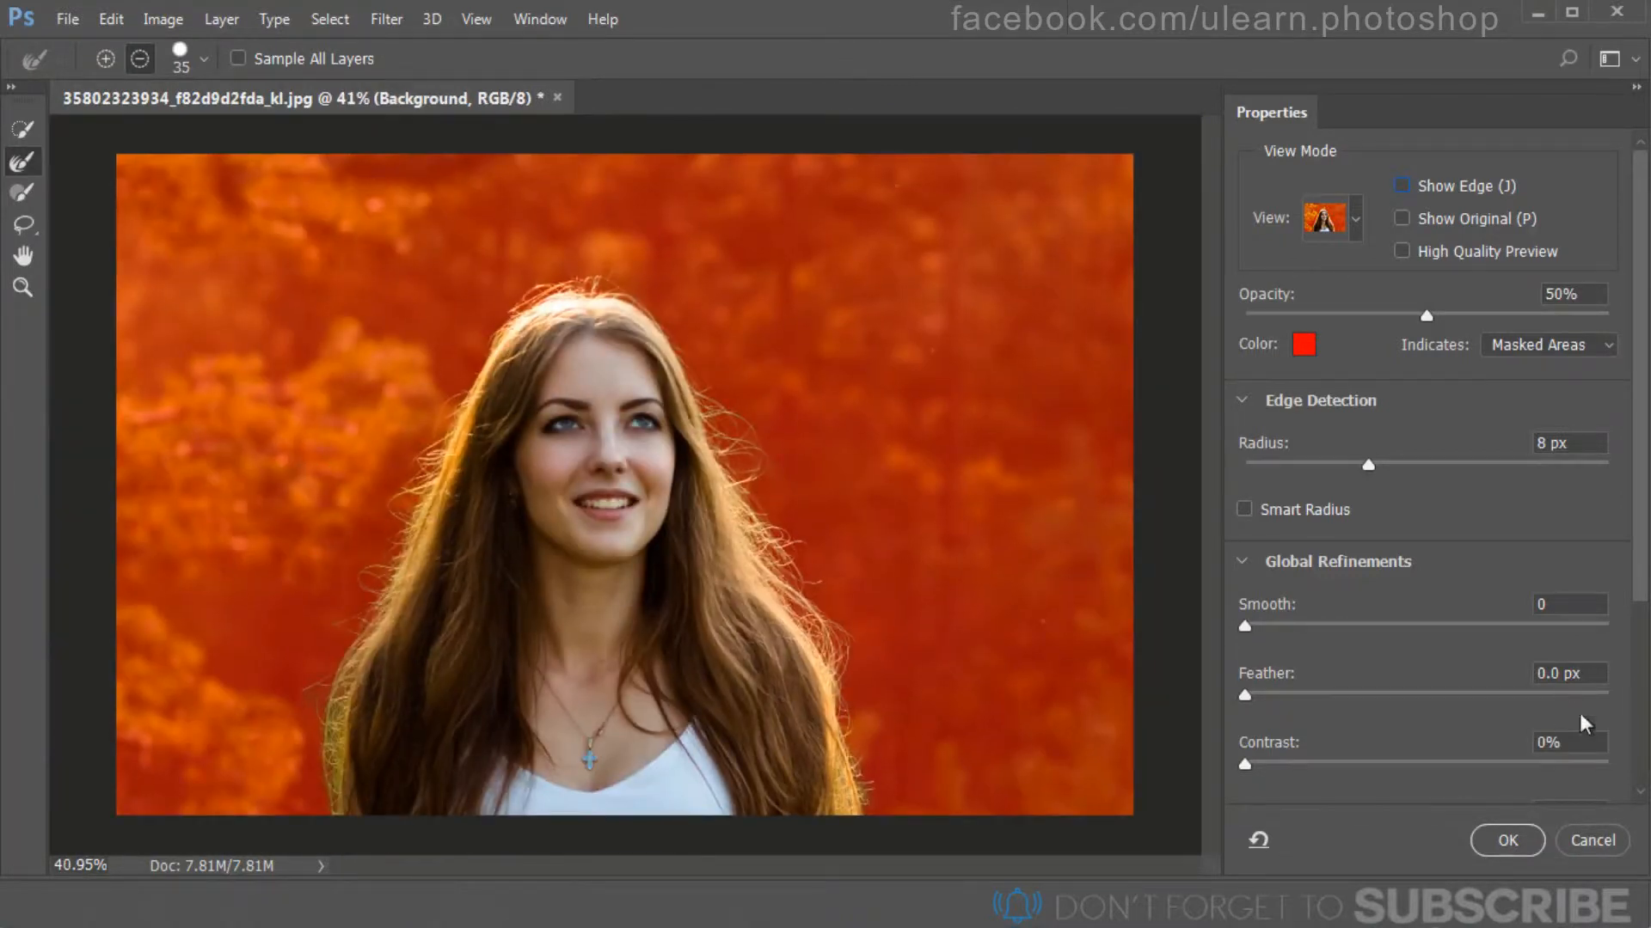
scroll(1642, 614, "down", 3)
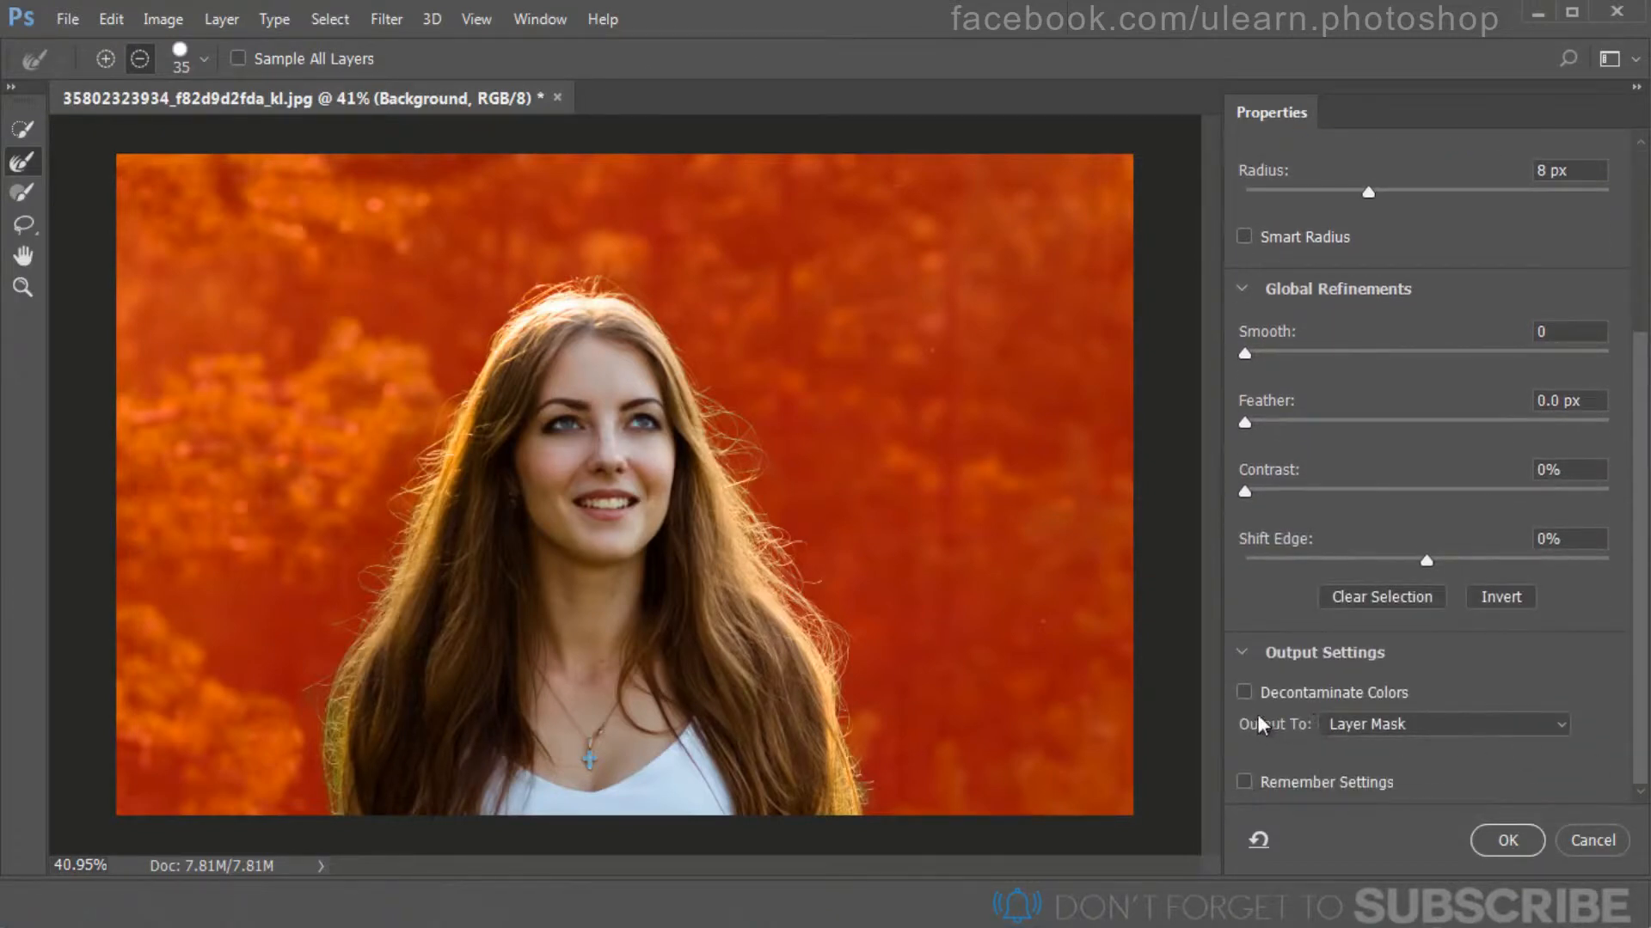
left_click(1249, 693)
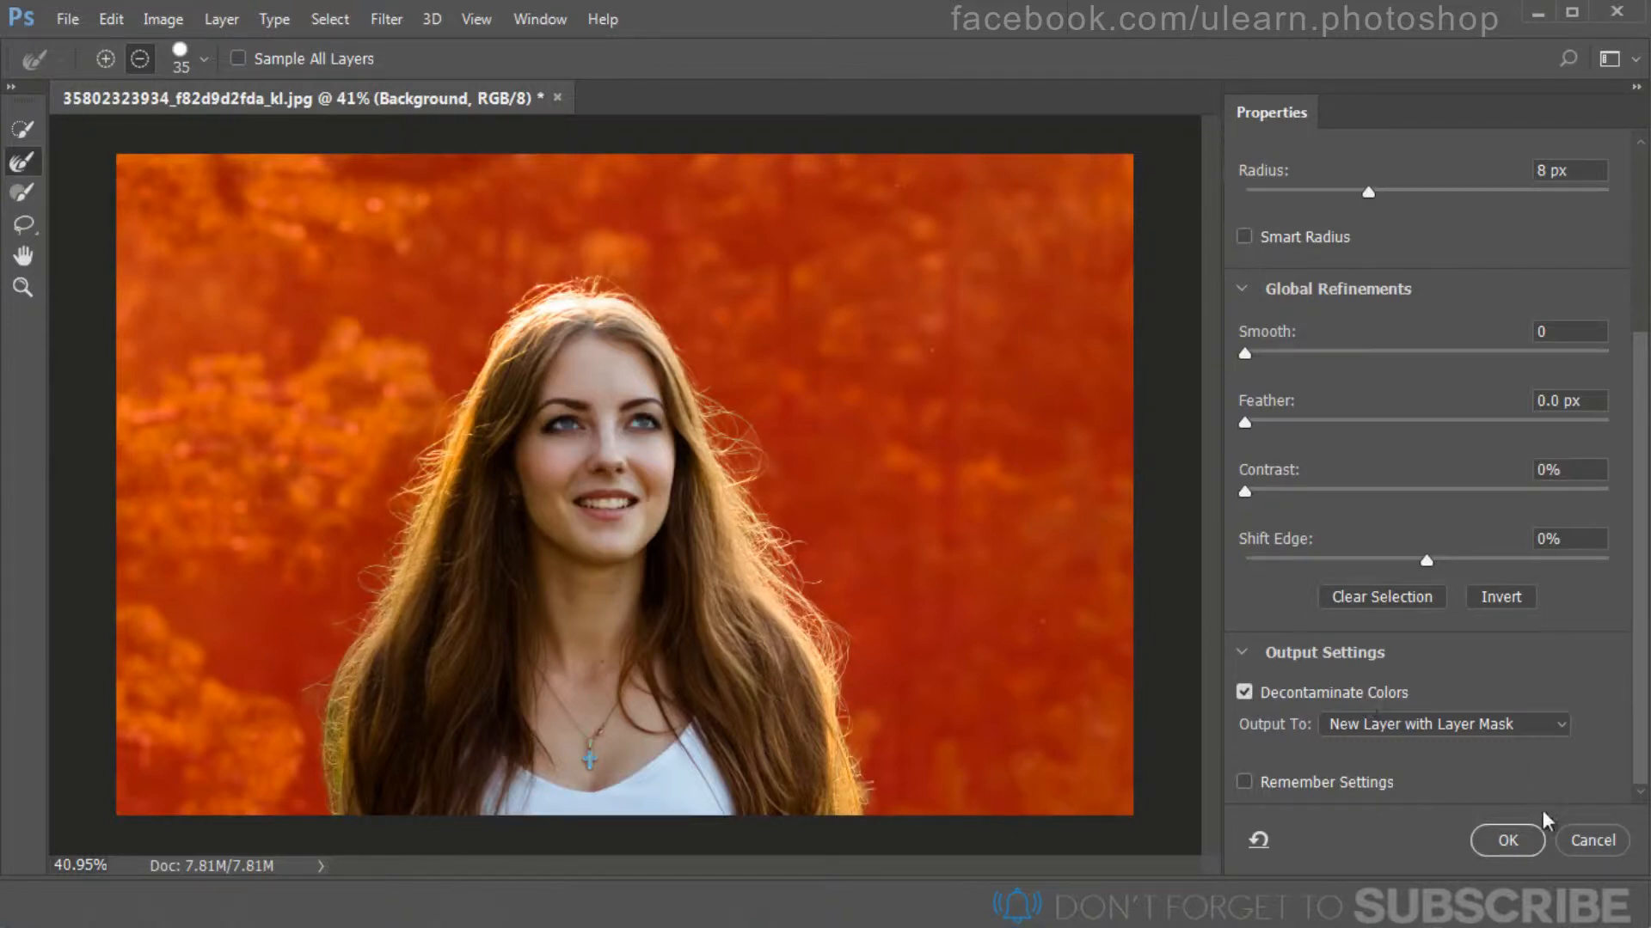
left_click(1501, 729)
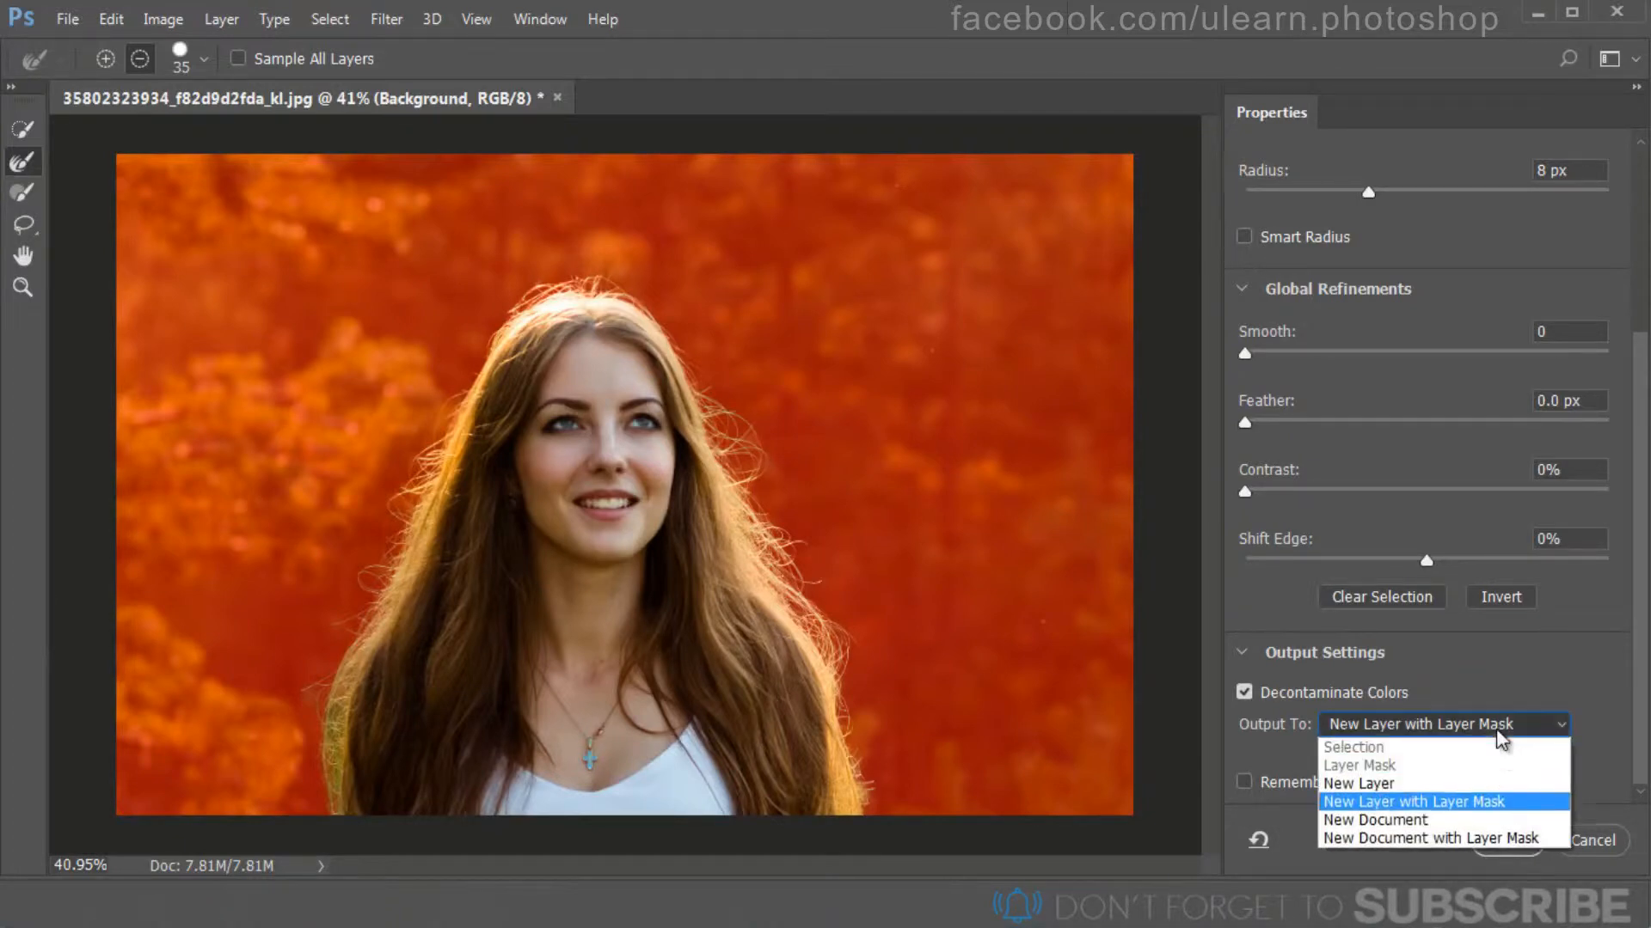
left_click(1500, 802)
left_click(1506, 840)
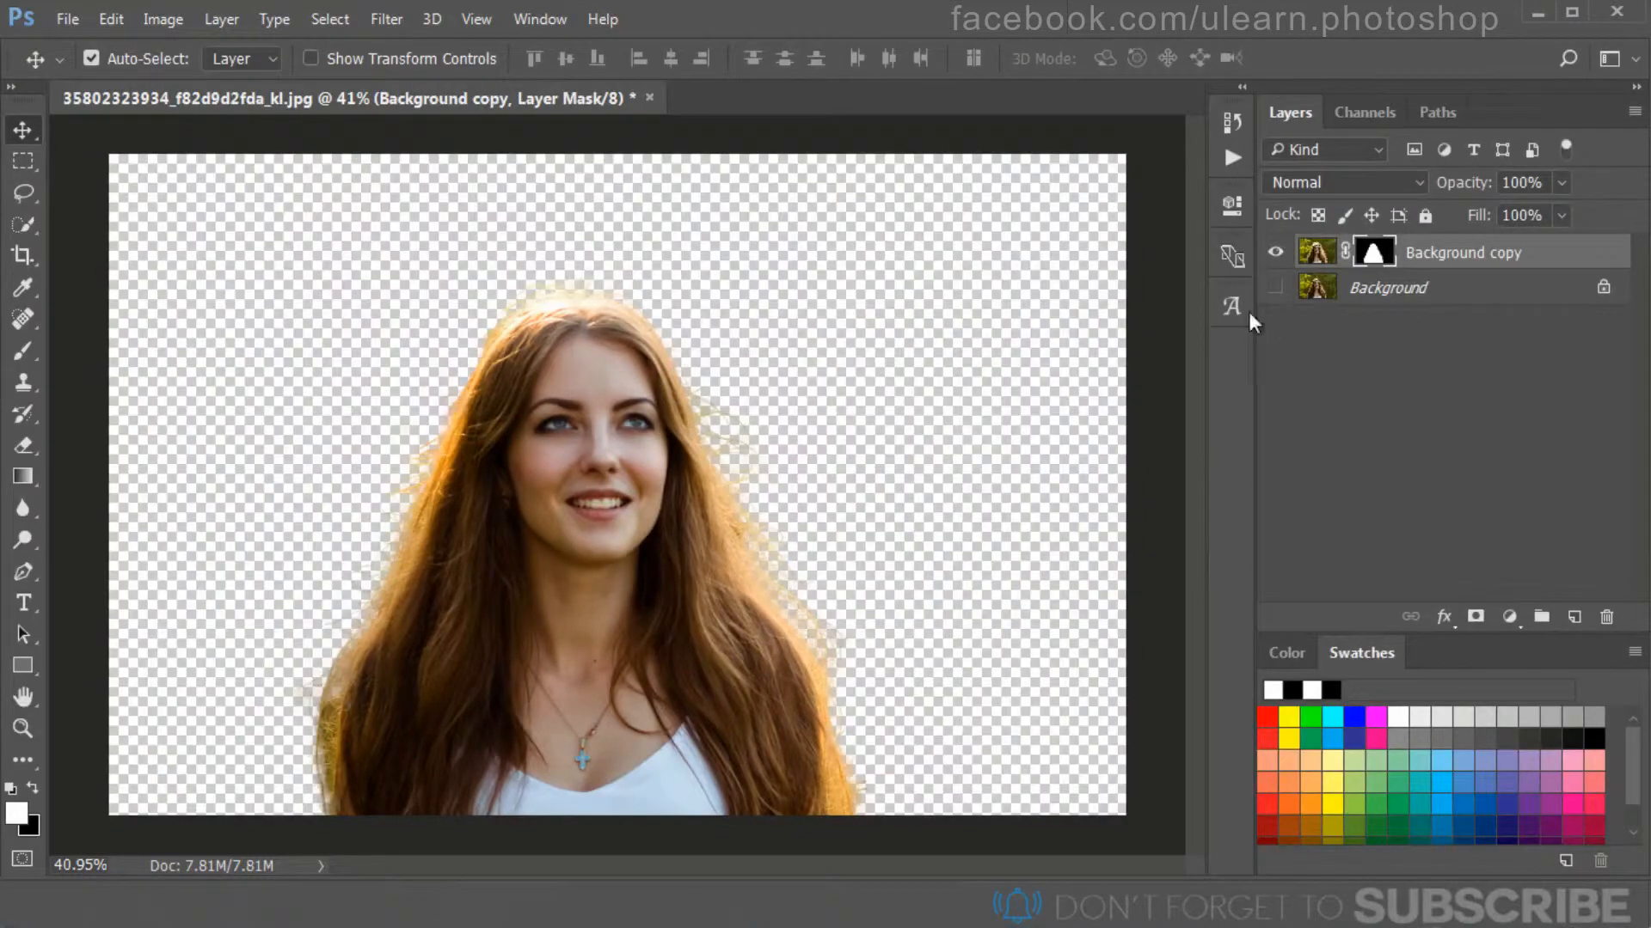
Step: Compare the cutout with the original photo by toggling the visibility of the Background and Background copy layers
left_click(1276, 287)
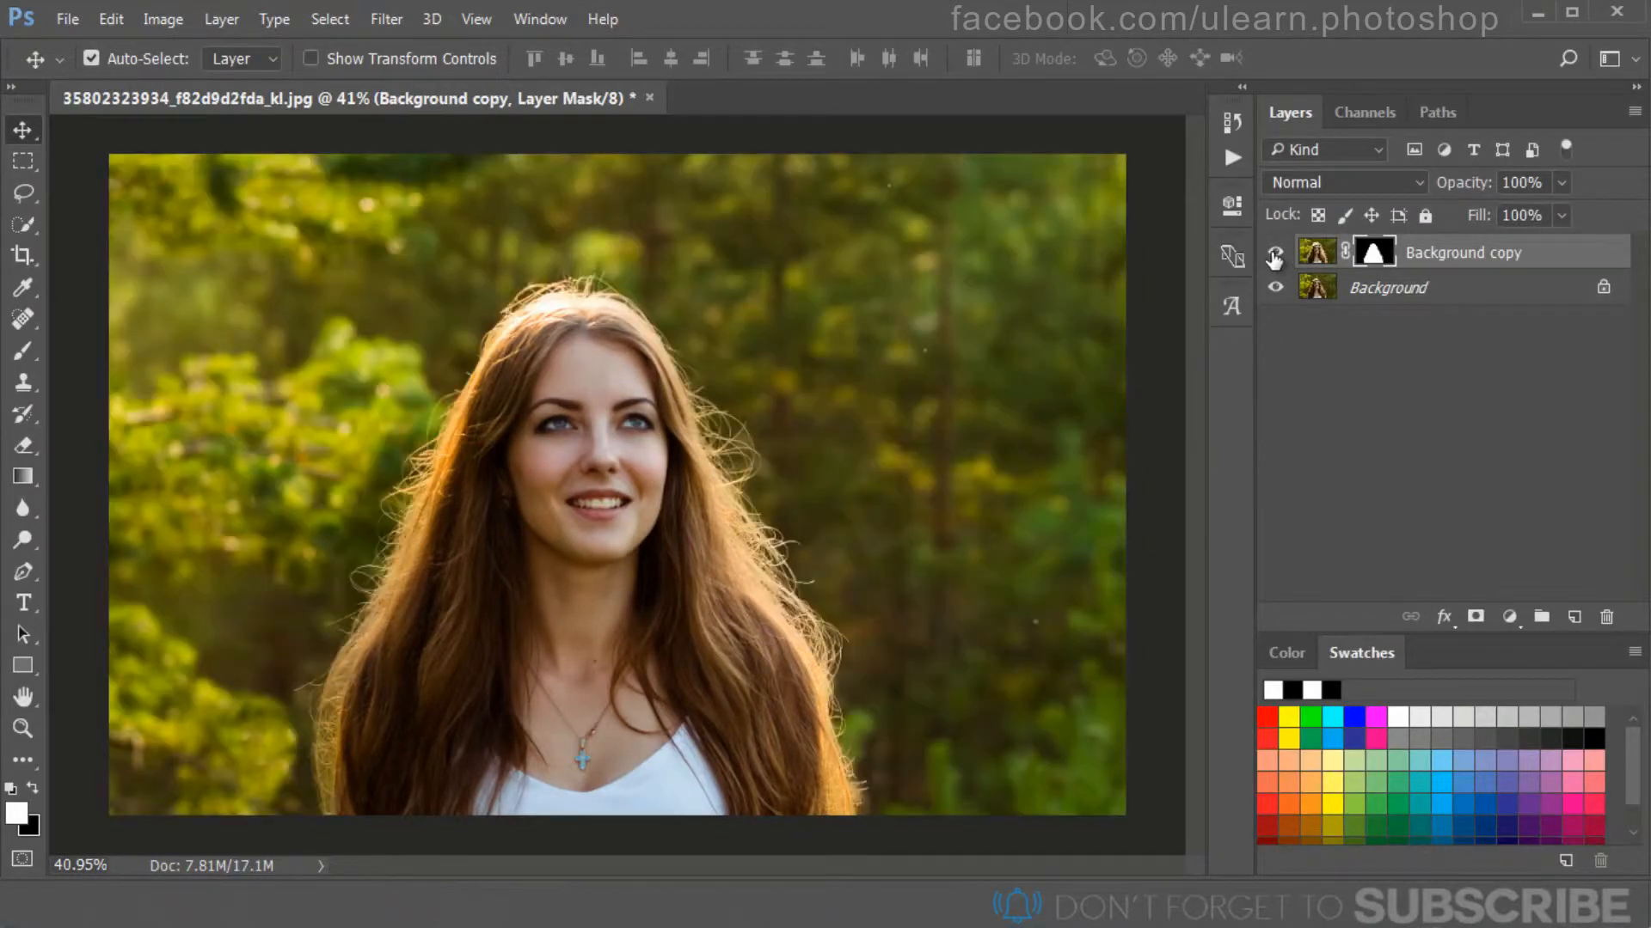
left_click(1275, 254)
left_click(1275, 254)
left_click(1276, 289)
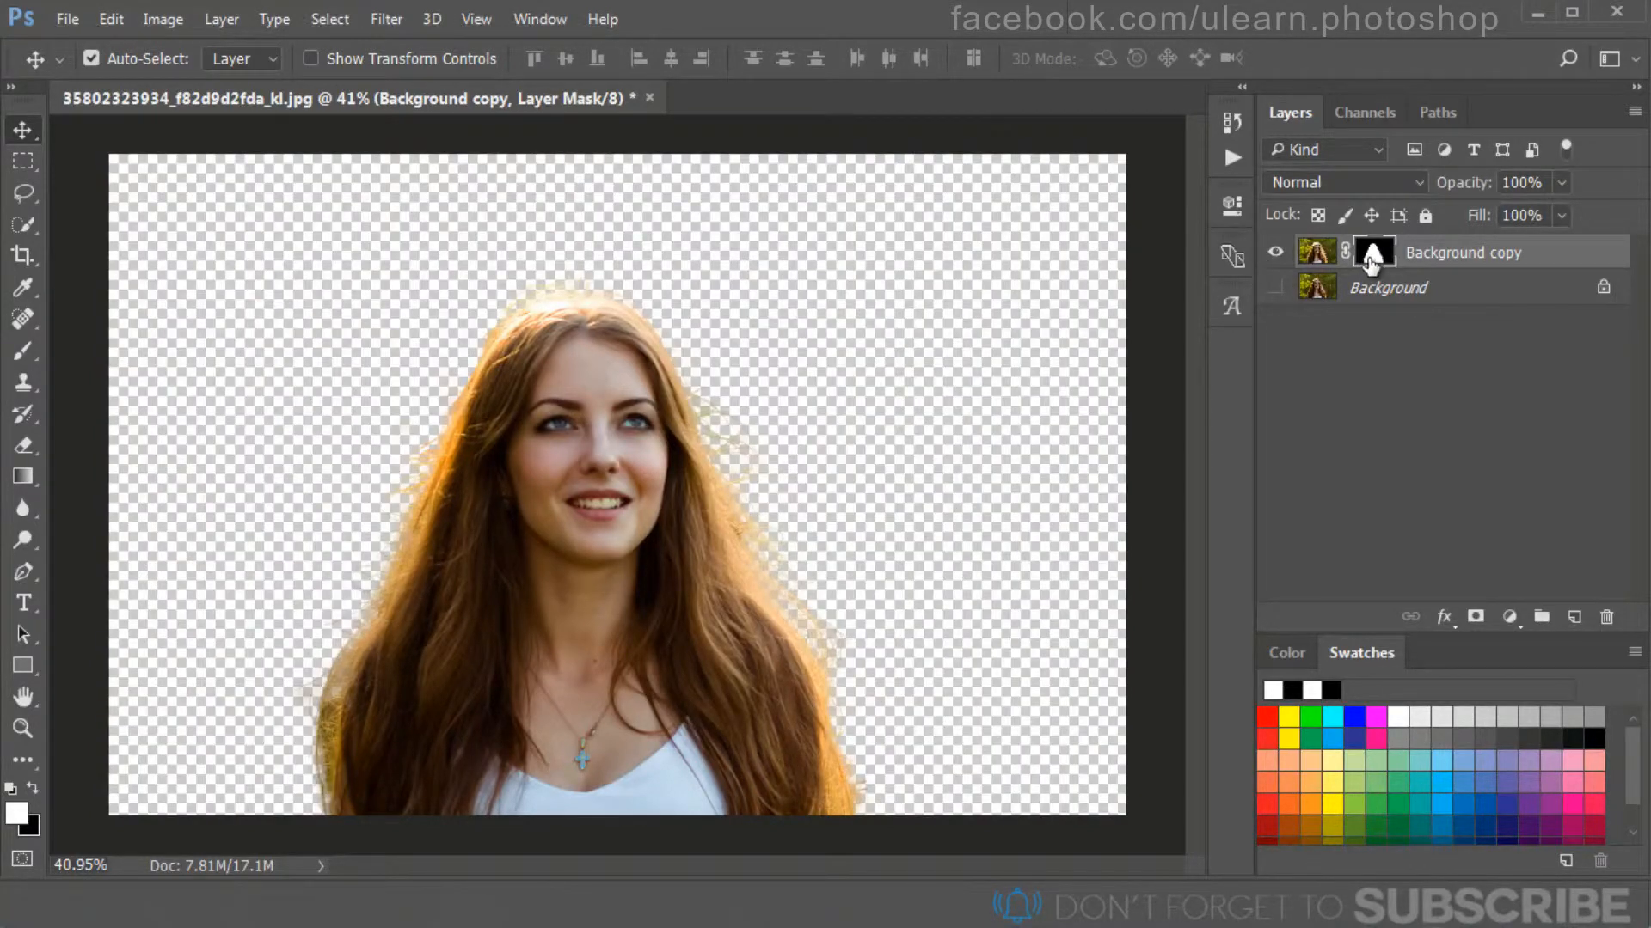
Step: Display the Background copy layer's mask on its own and examine the grey patches around the hair
left_click(1371, 255, "alt")
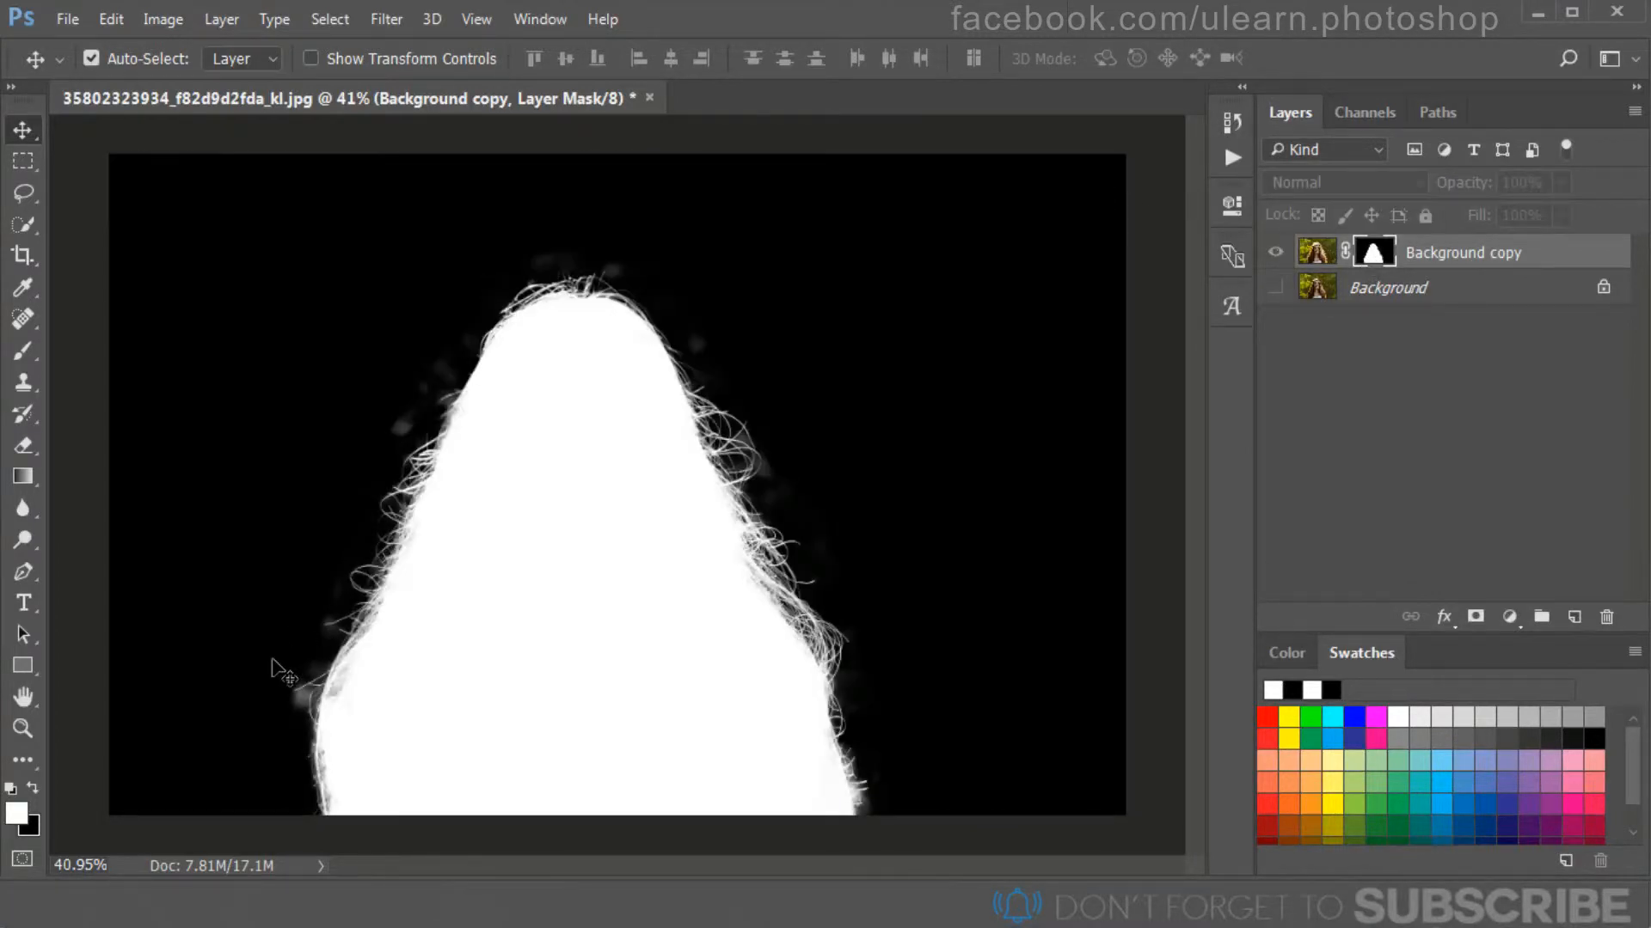
scroll(274, 660, "up", 4)
scroll(771, 390, "down", 3)
scroll(508, 317, "up", 5)
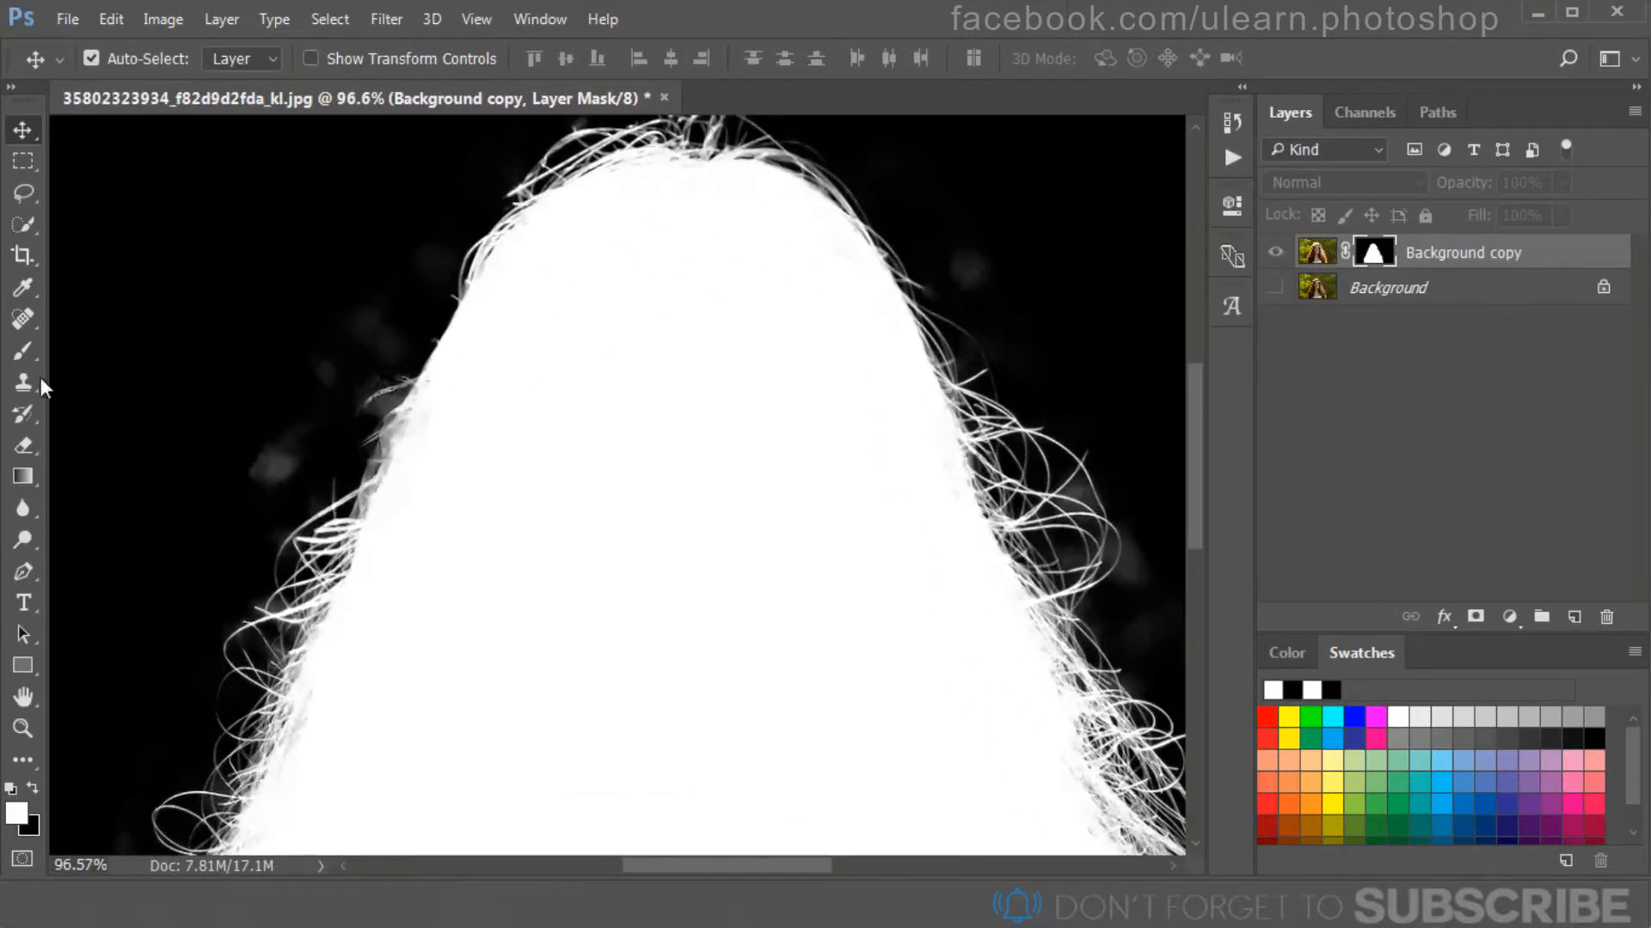
Step: Set up the Brush tool with the Overlay blend mode and black as the foreground color
left_click(24, 351)
left_click(83, 353)
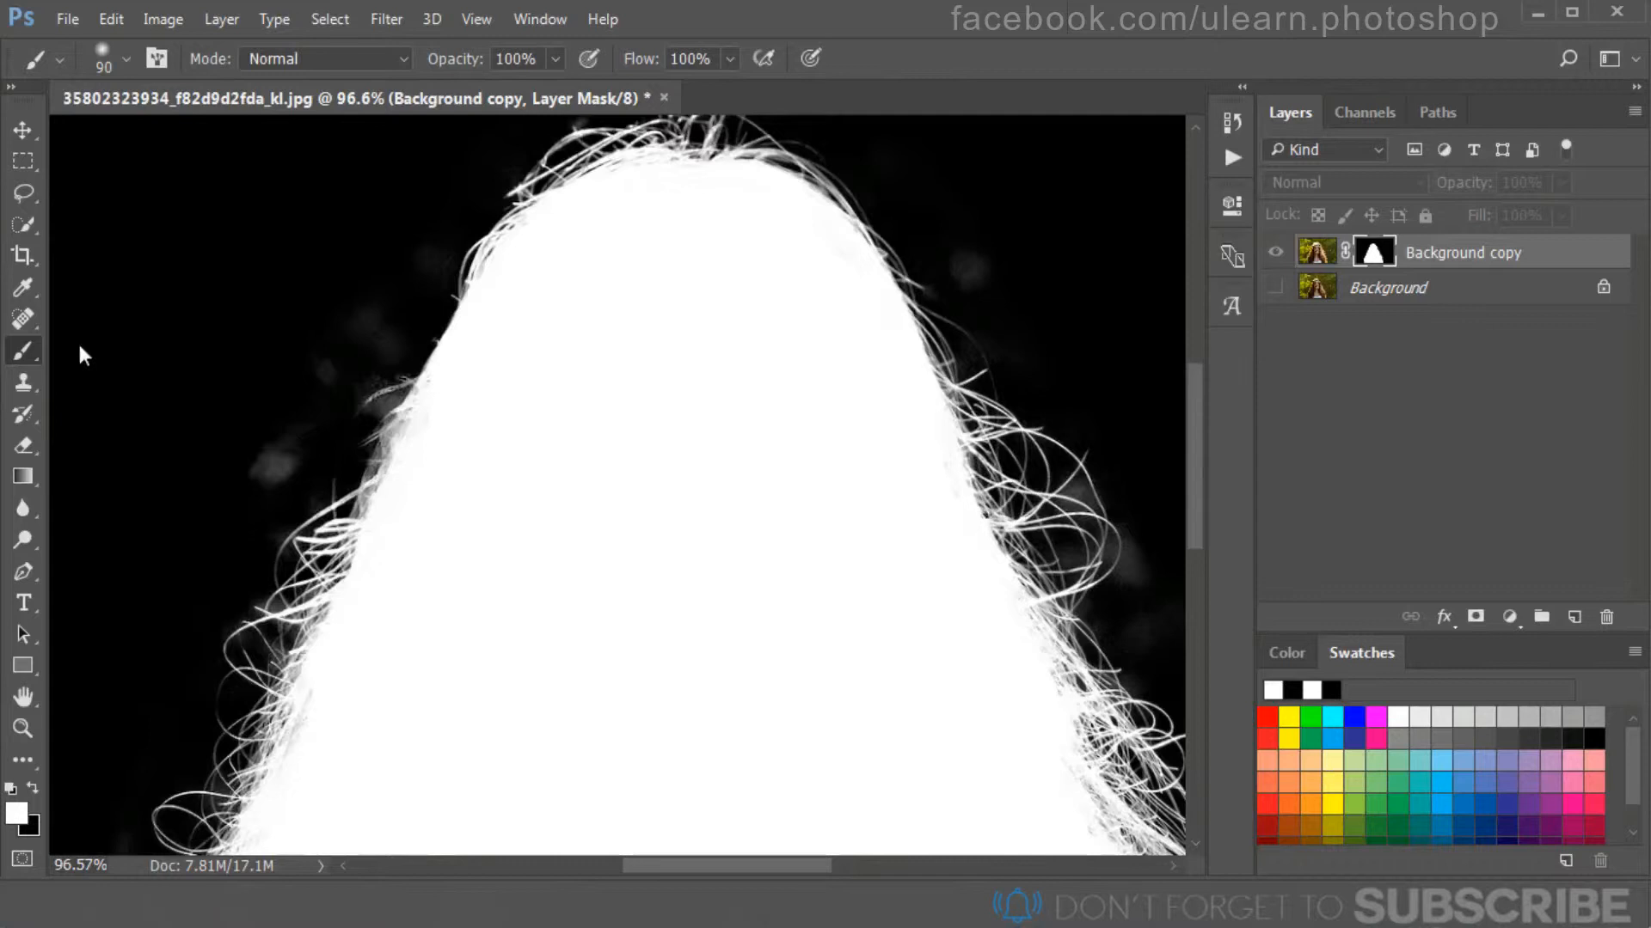
left_click(283, 59)
left_click(269, 395)
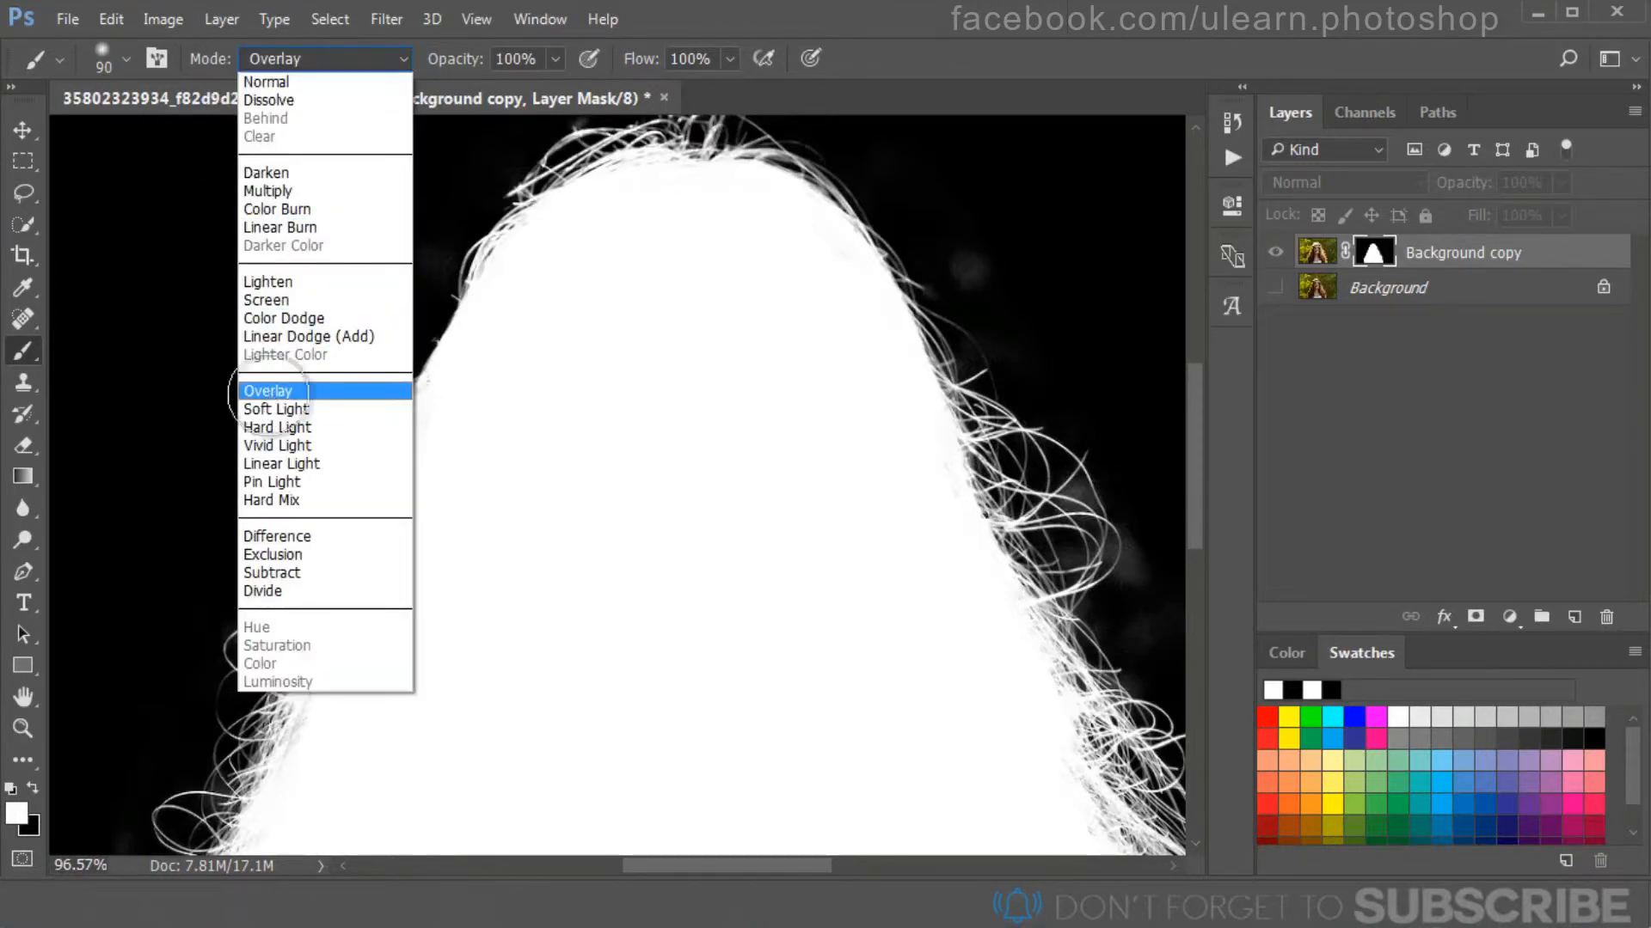
left_click(33, 789)
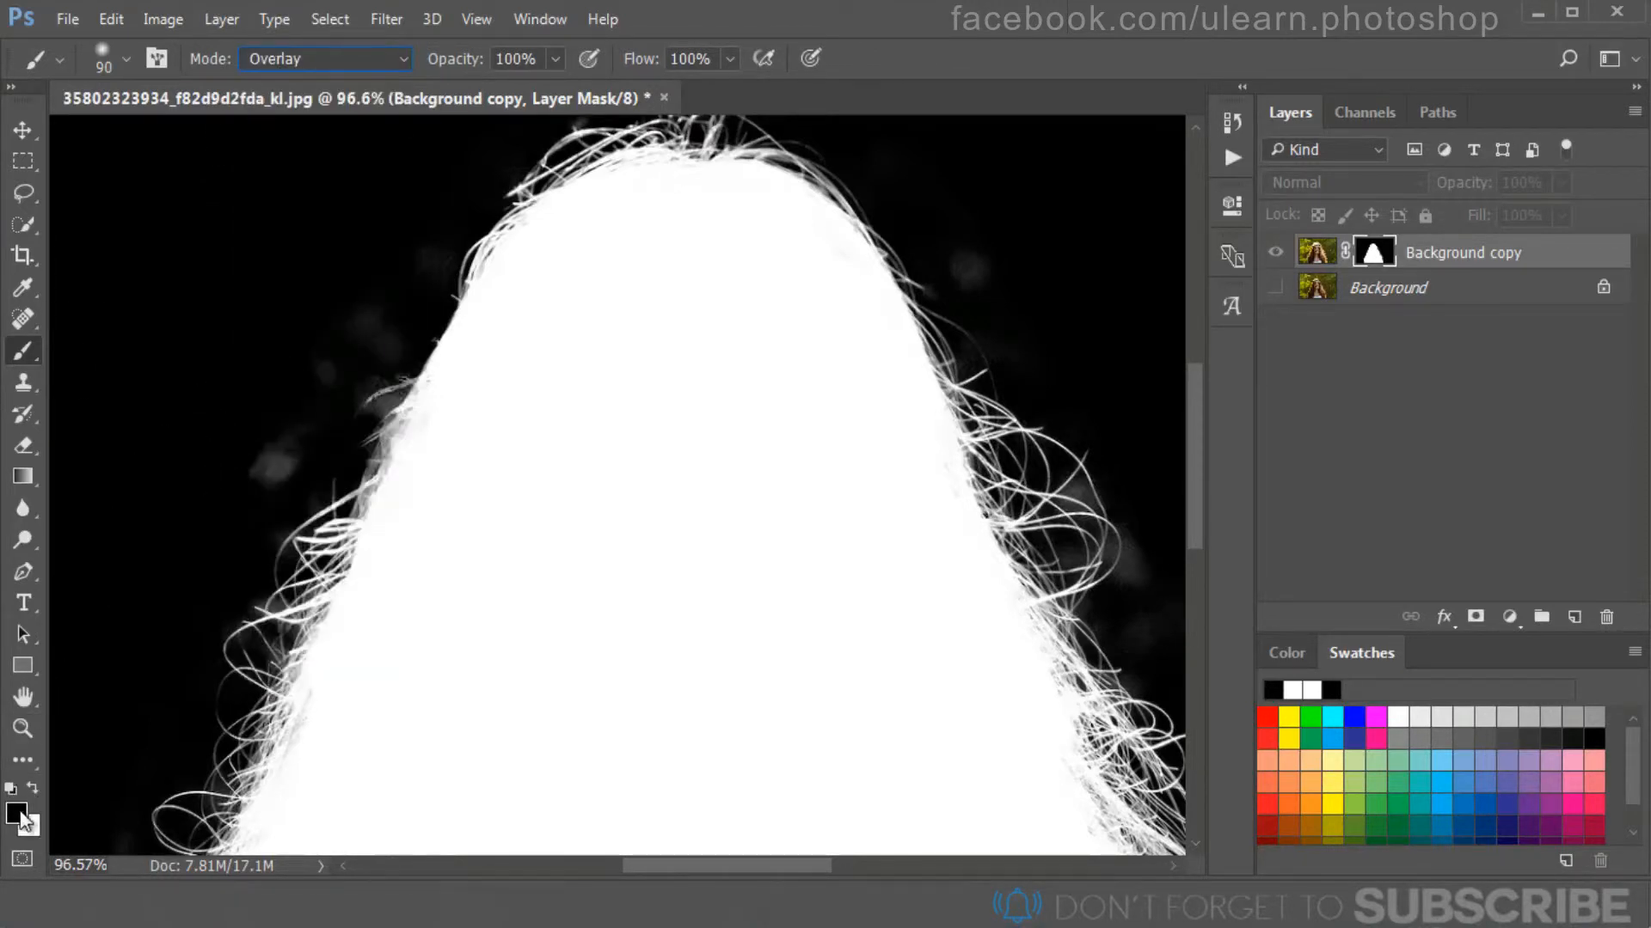
Step: Paint black over the grey patches on the mask beside the upper hair and above the top of the head
mouse_move(263, 448)
left_mouse_down()
mouse_move(258, 471)
mouse_move(306, 321)
mouse_move(310, 369)
left_mouse_up()
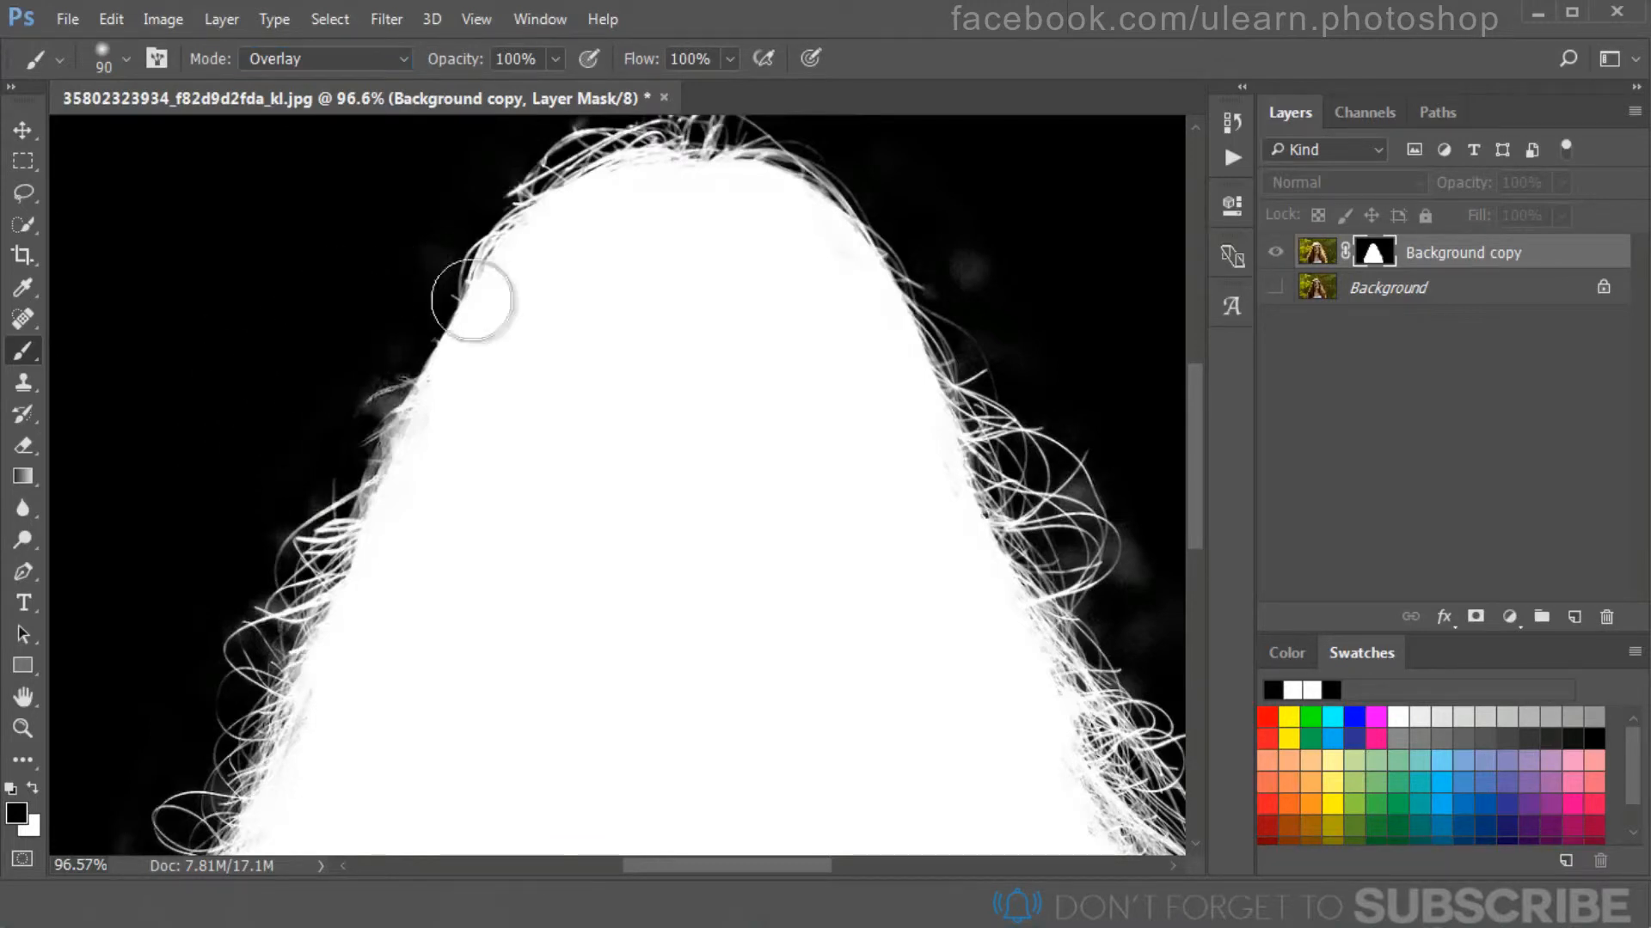
left_click_drag(982, 230, 1046, 333)
scroll(1046, 334, "down", 3)
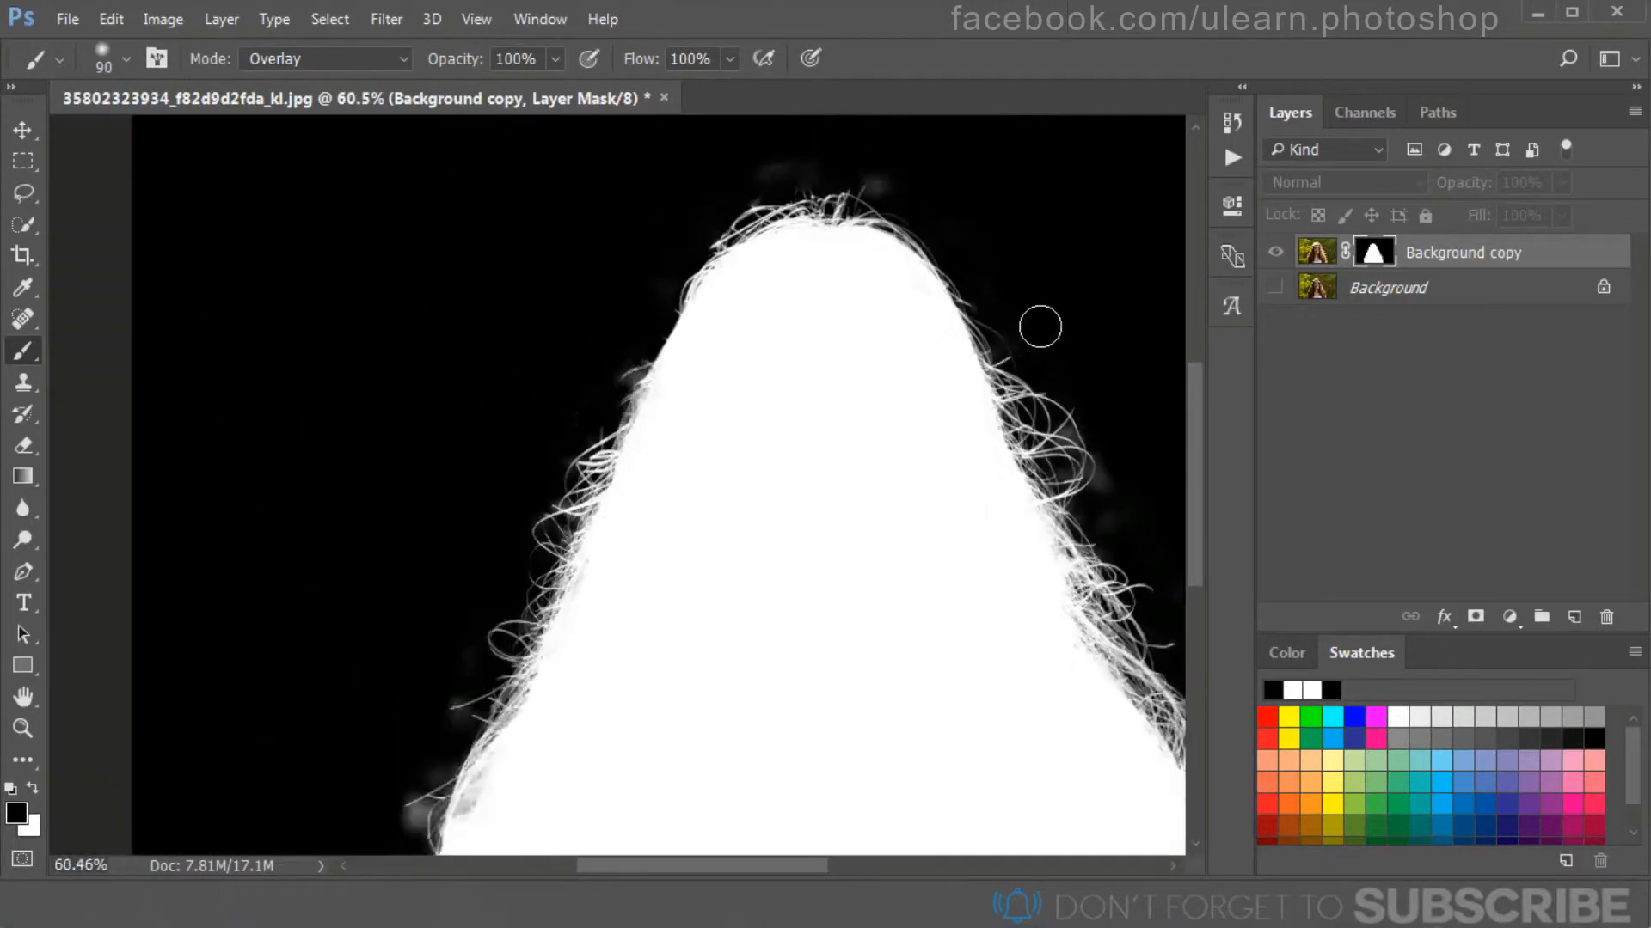
scroll(874, 243, "up", 5)
left_click(909, 287)
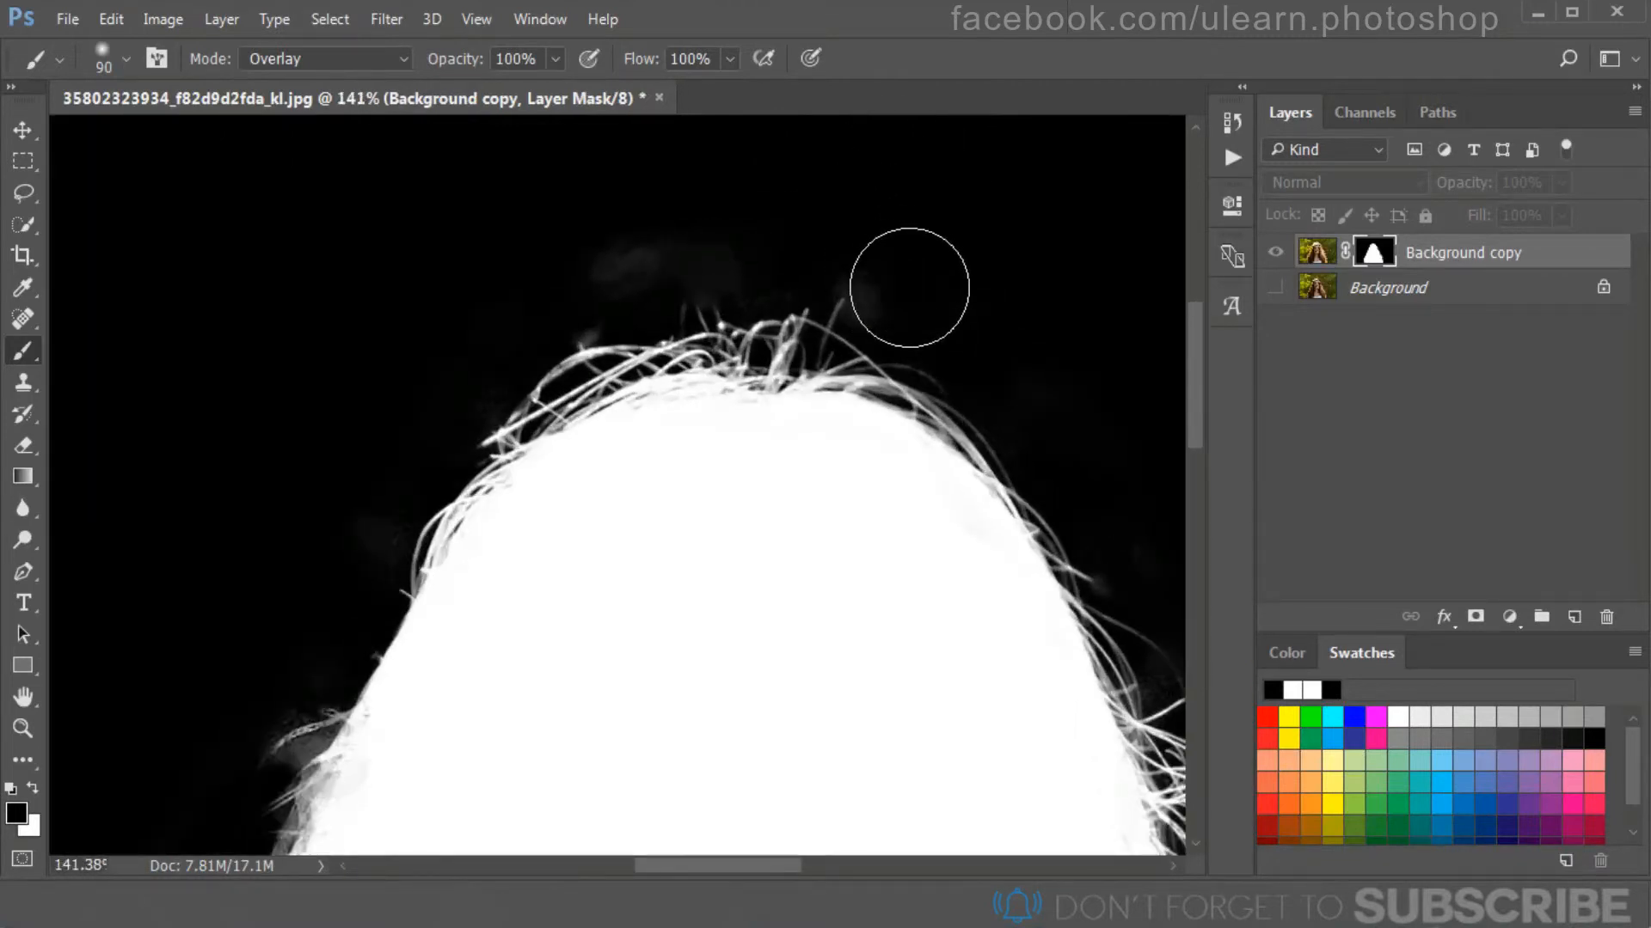
mouse_move(645, 202)
left_mouse_down()
mouse_move(690, 198)
mouse_move(621, 220)
mouse_move(833, 245)
left_mouse_up()
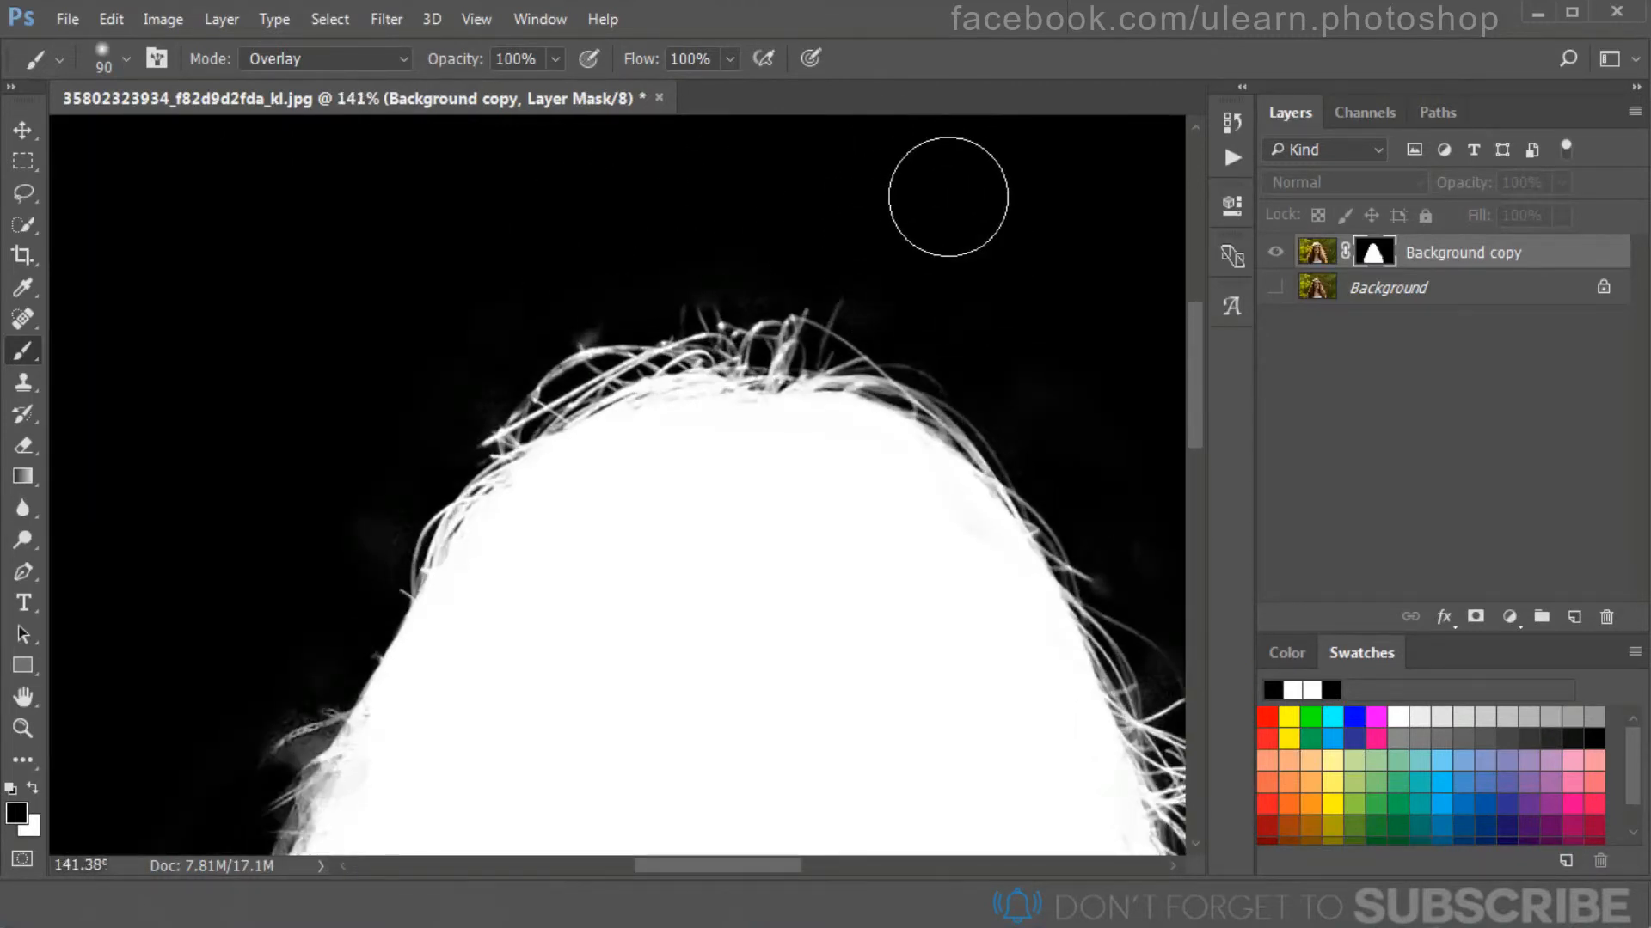
Step: Reduce the brush flow to 46% and paint out the grey patches beside the lower-left hair on the mask
scroll(943, 184, "down", 6)
scroll(925, 244, "up", 2)
scroll(897, 556, "up", 4)
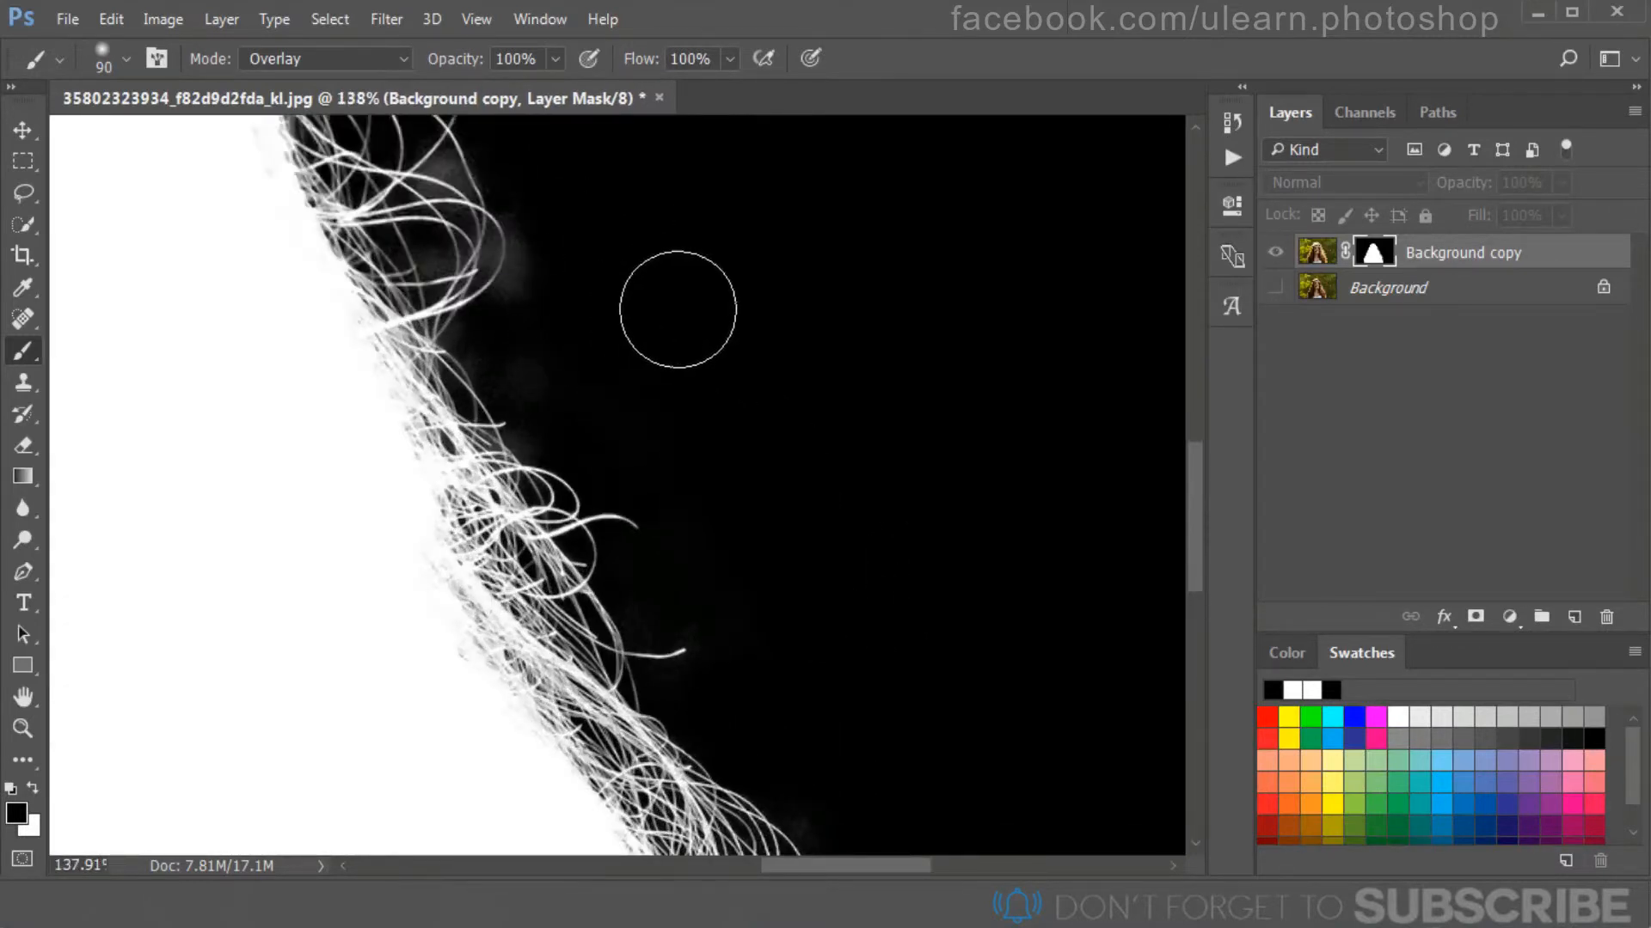
scroll(860, 318, "down", 5)
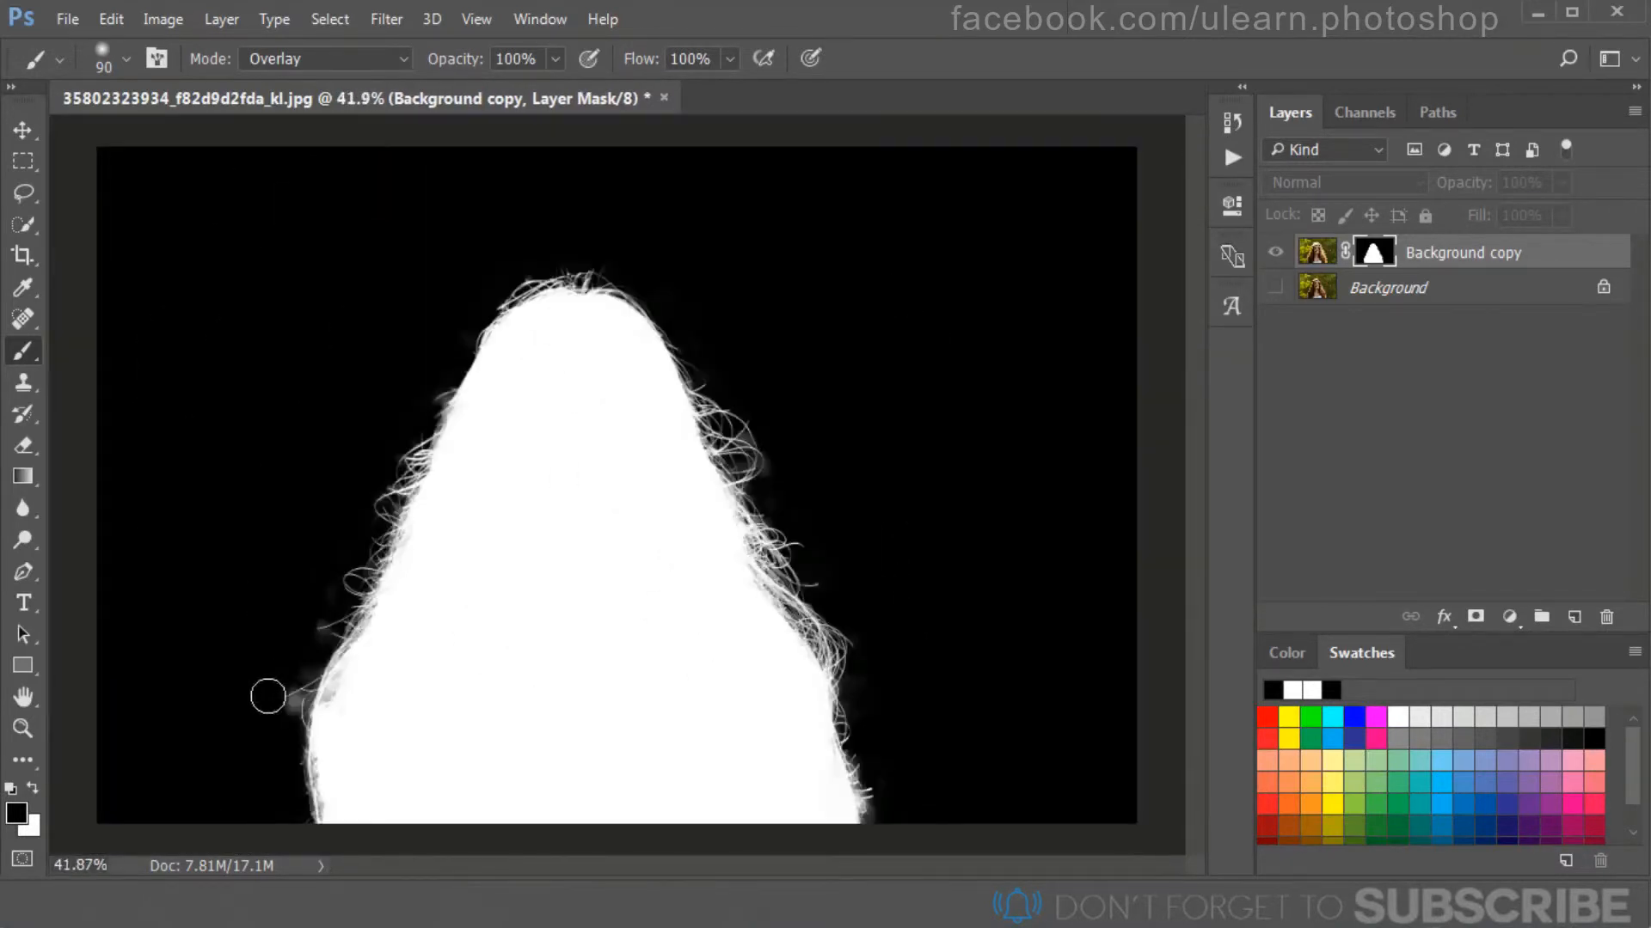
scroll(250, 740, "up", 4)
left_click_drag(637, 69, 578, 65)
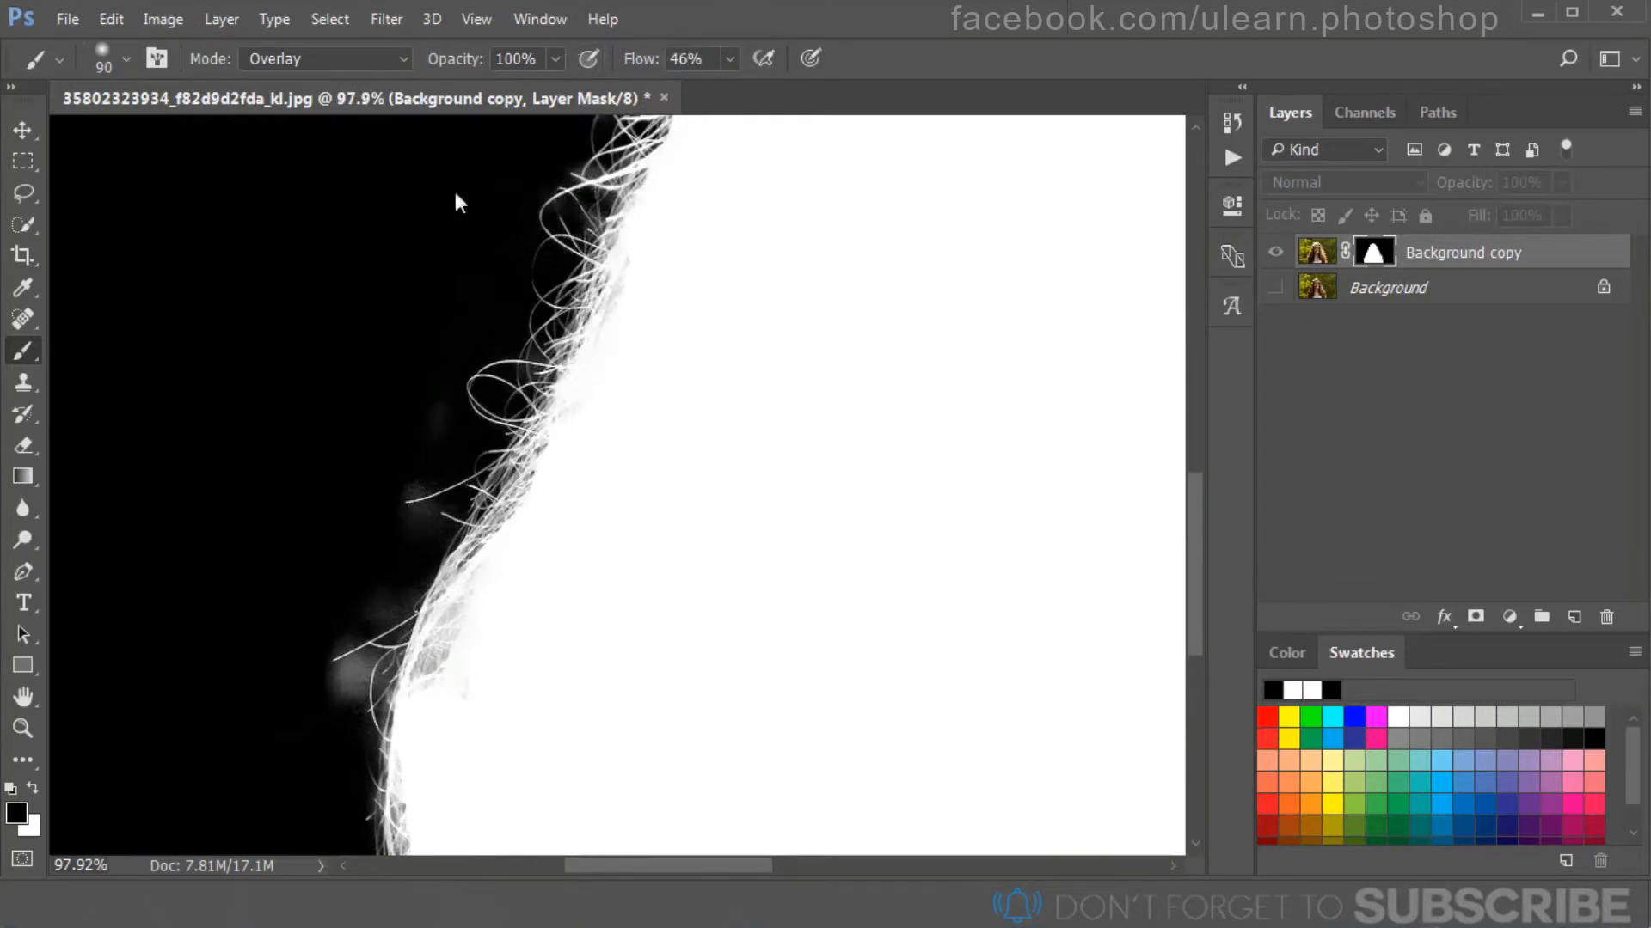
mouse_move(323, 660)
left_mouse_down()
mouse_move(341, 691)
mouse_move(314, 617)
mouse_move(356, 496)
mouse_move(400, 468)
mouse_move(375, 543)
mouse_move(446, 317)
mouse_move(400, 381)
mouse_move(374, 622)
mouse_move(302, 727)
left_mouse_up()
Step: Paint black over the grey patches along the right side of the hair, from the bottom edge up to the large curls
scroll(192, 663, "down", 6)
scroll(972, 792, "up", 6)
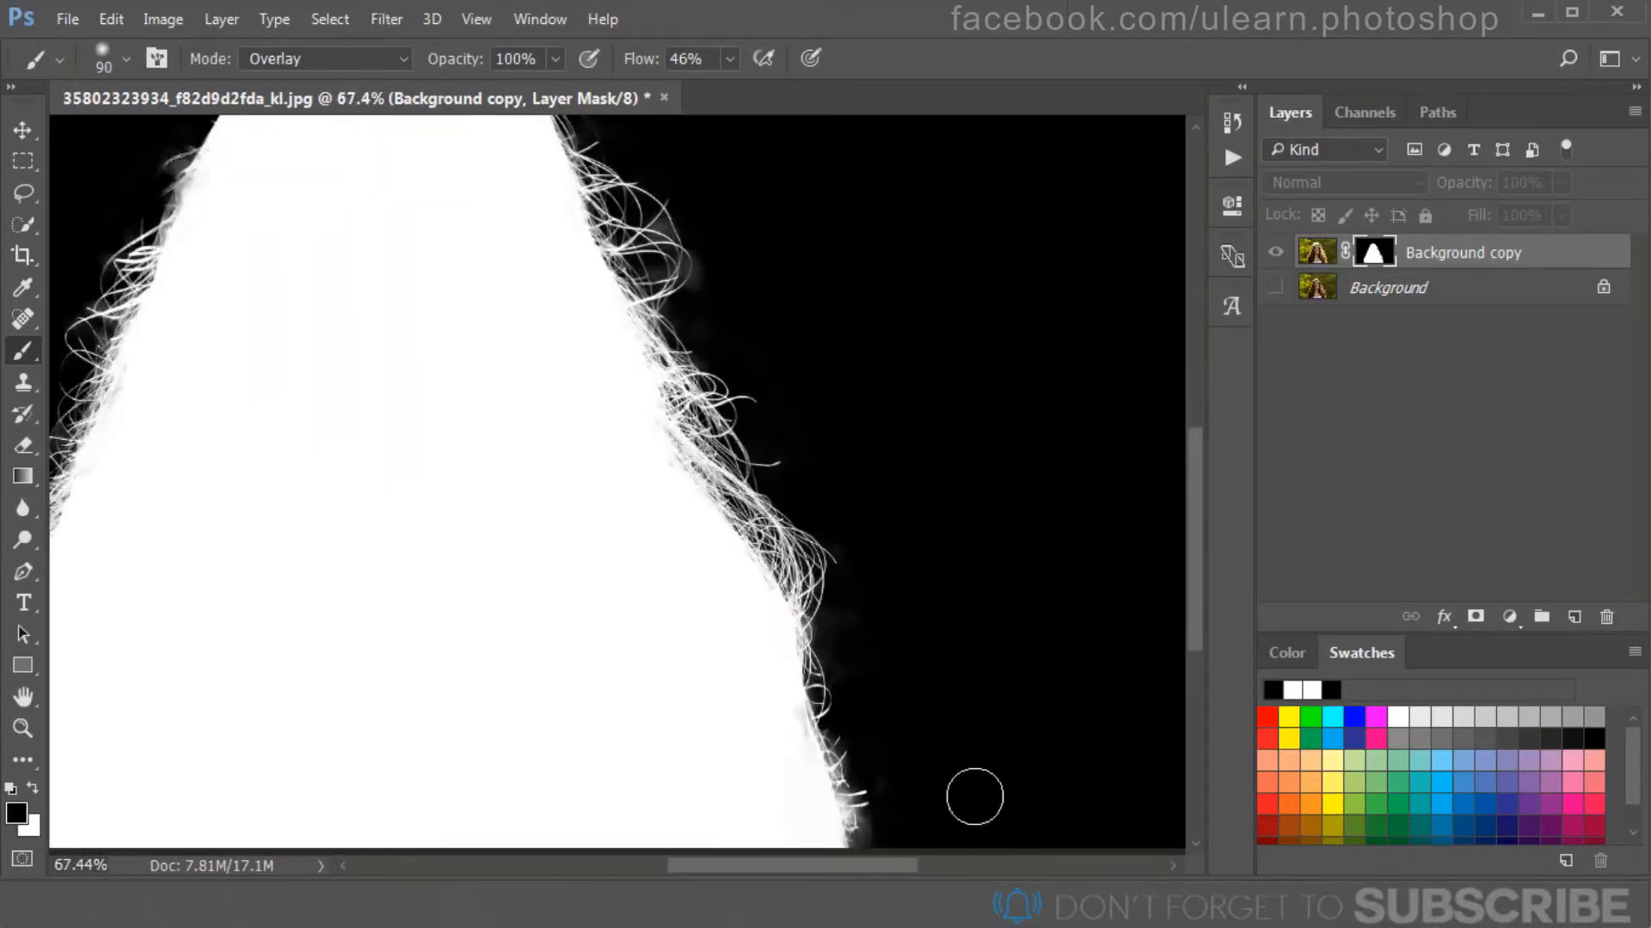
mouse_move(831, 841)
left_mouse_down()
mouse_move(877, 743)
mouse_move(778, 504)
mouse_move(785, 596)
mouse_move(799, 618)
mouse_move(791, 398)
left_mouse_up()
scroll(816, 395, "down", 3)
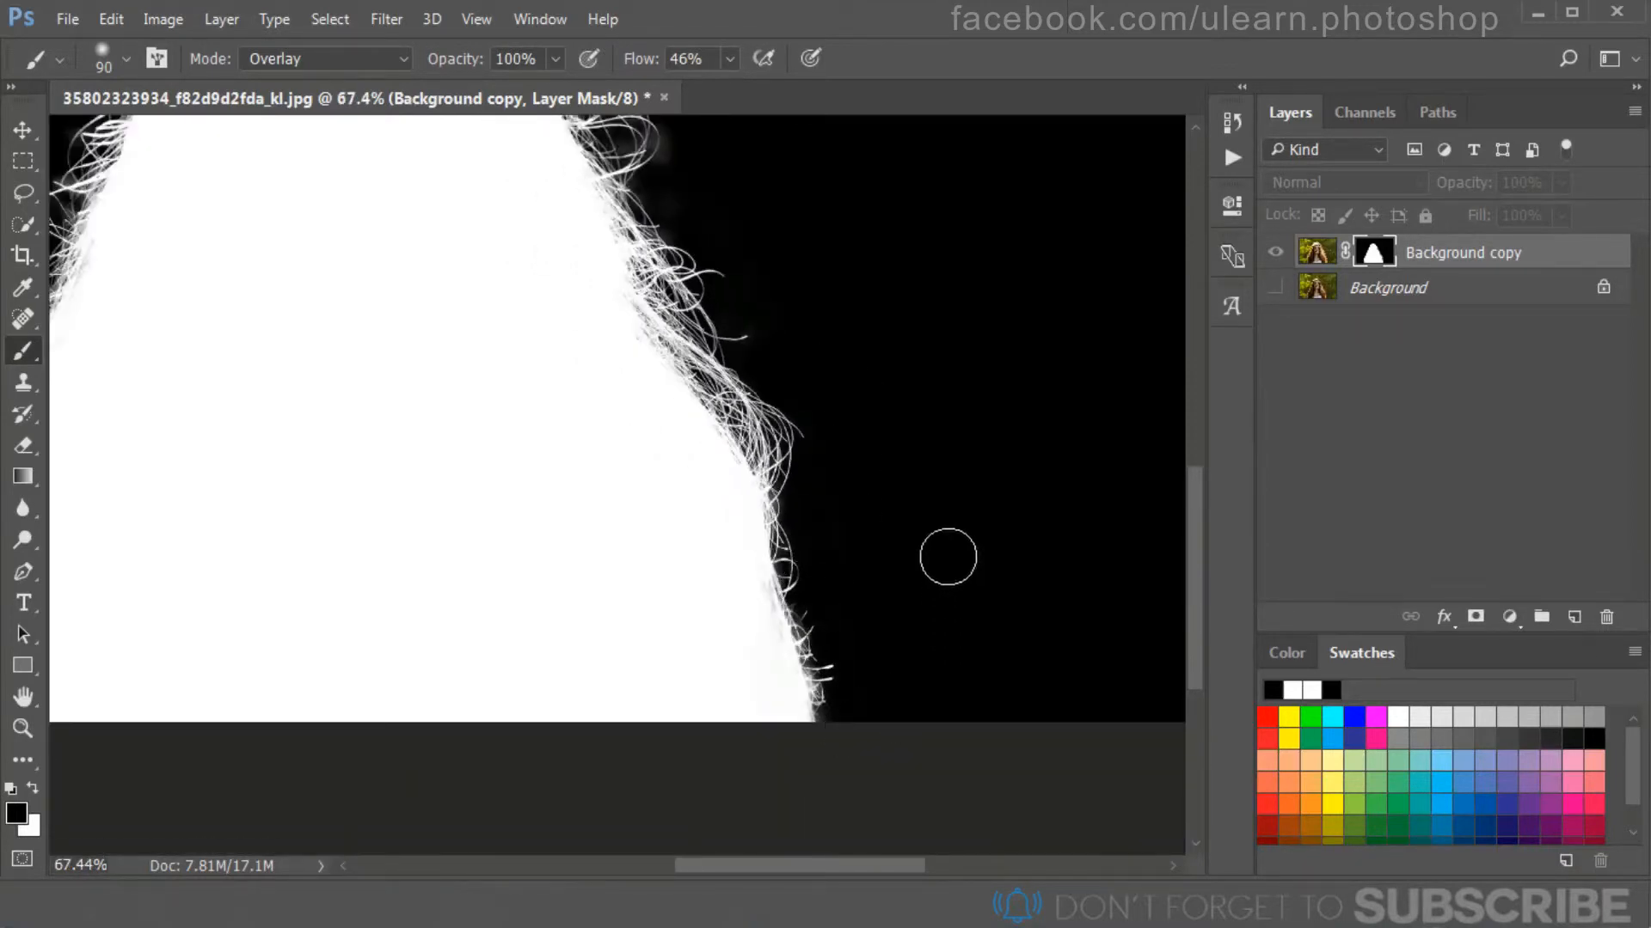
scroll(869, 173, "down", 2)
scroll(740, 255, "up", 6)
left_click_drag(732, 281, 666, 149)
left_click_drag(686, 302, 691, 340)
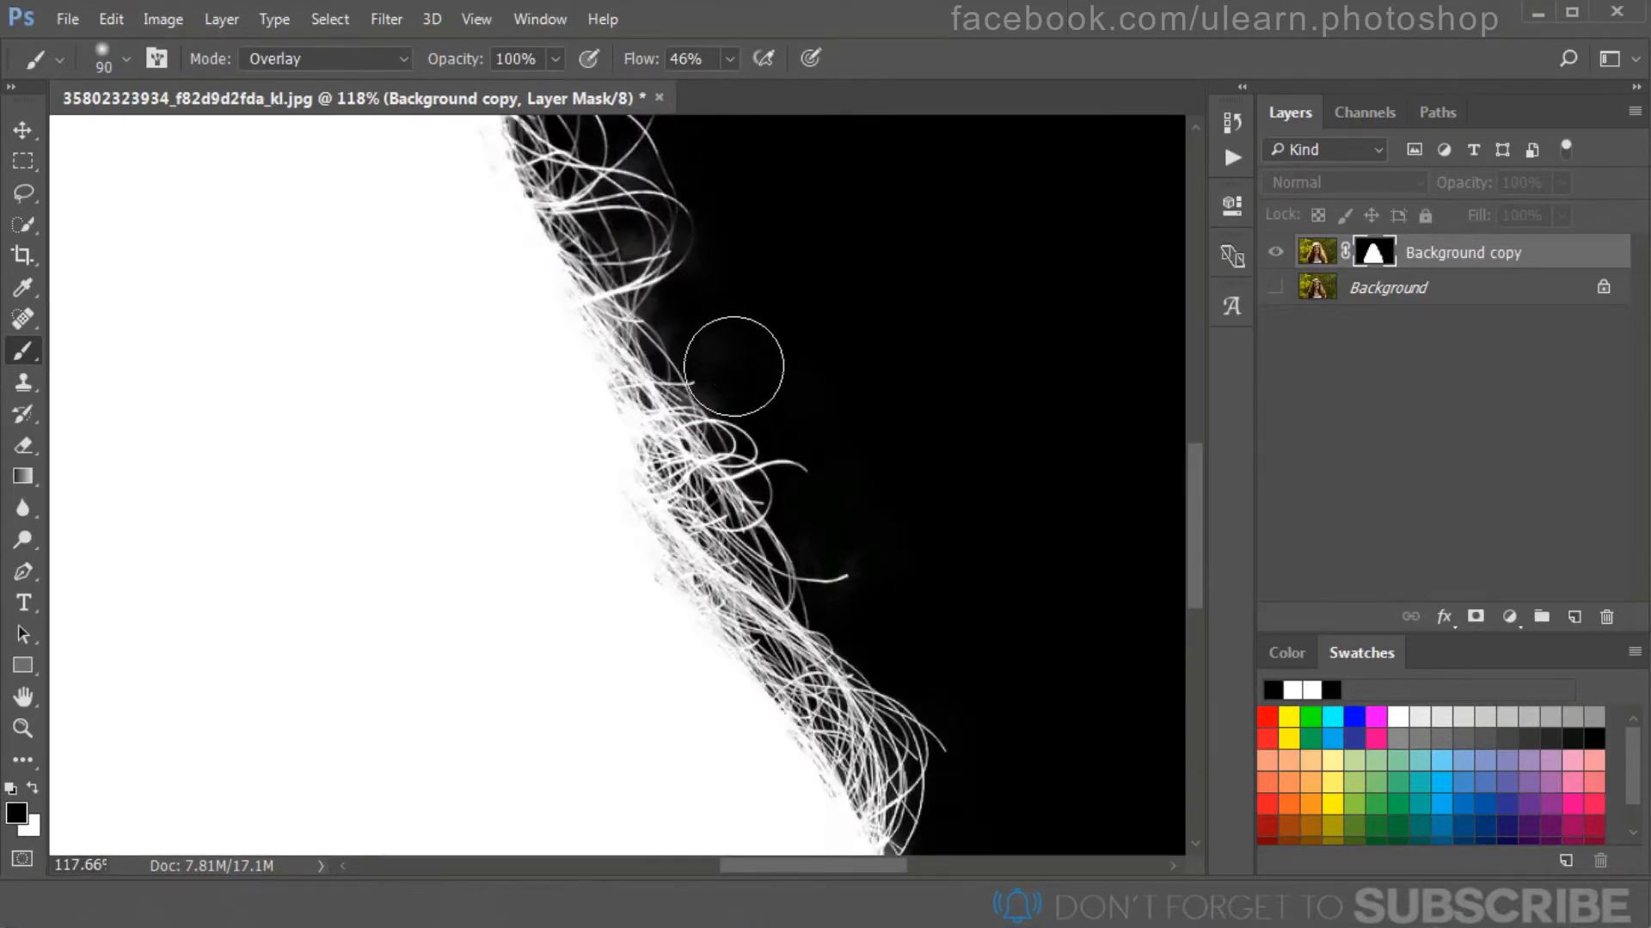
scroll(877, 320, "down", 3)
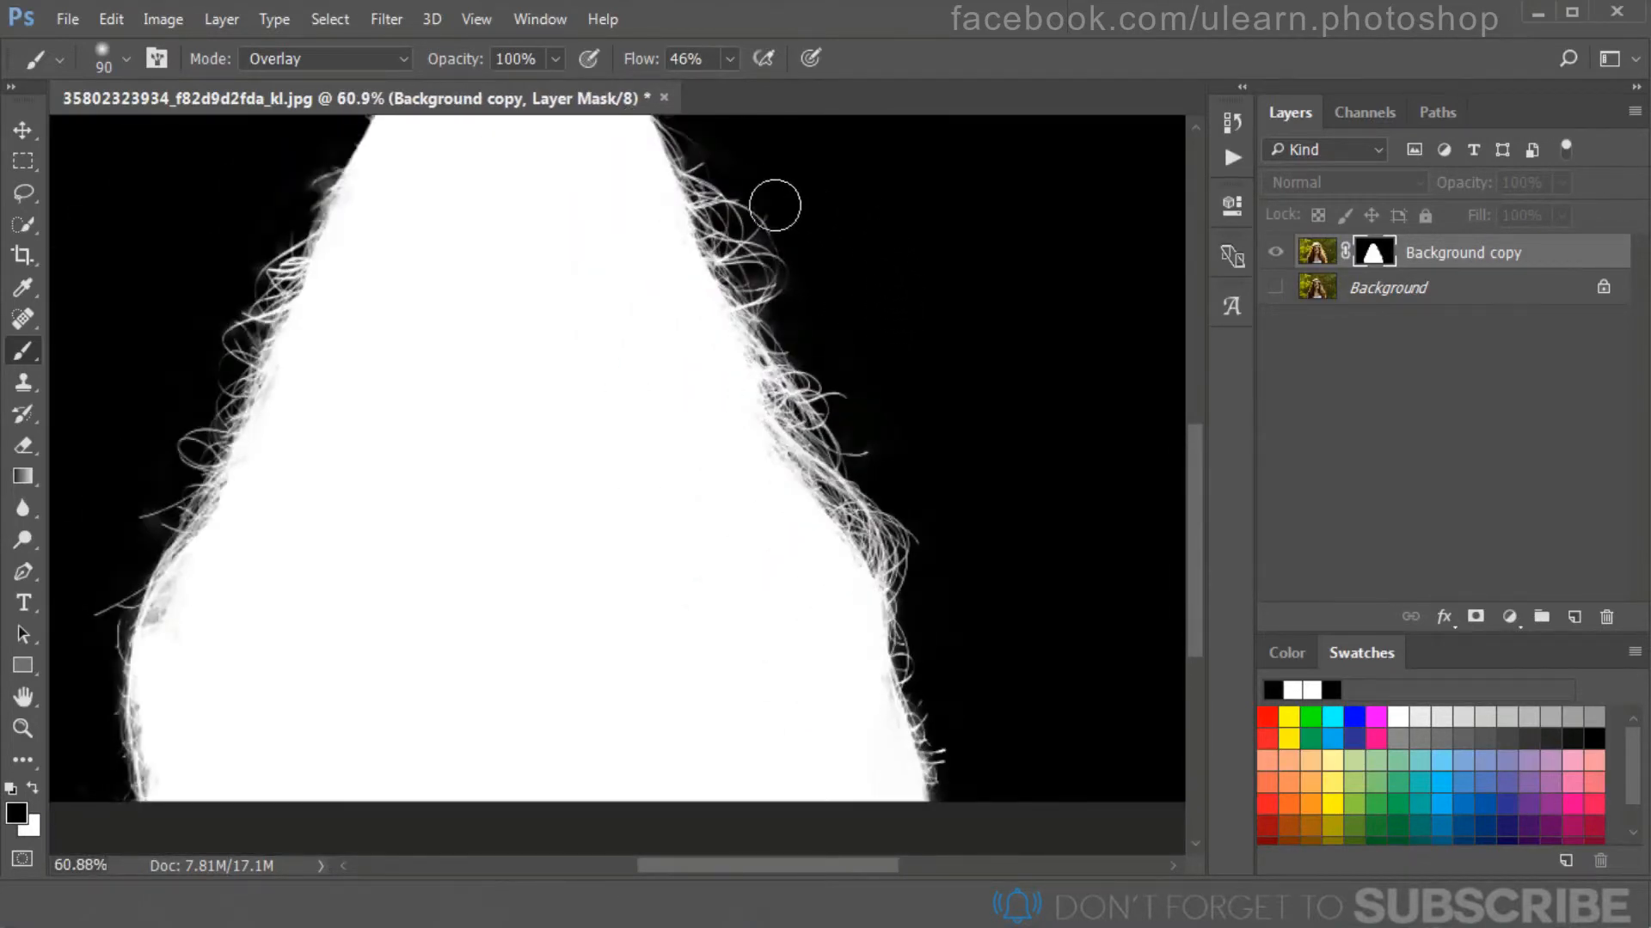
Step: Clear the remaining grey haze along the left side of the hair and return from the mask view to the cutout image
scroll(212, 411, "up", 2)
scroll(154, 473, "up", 1)
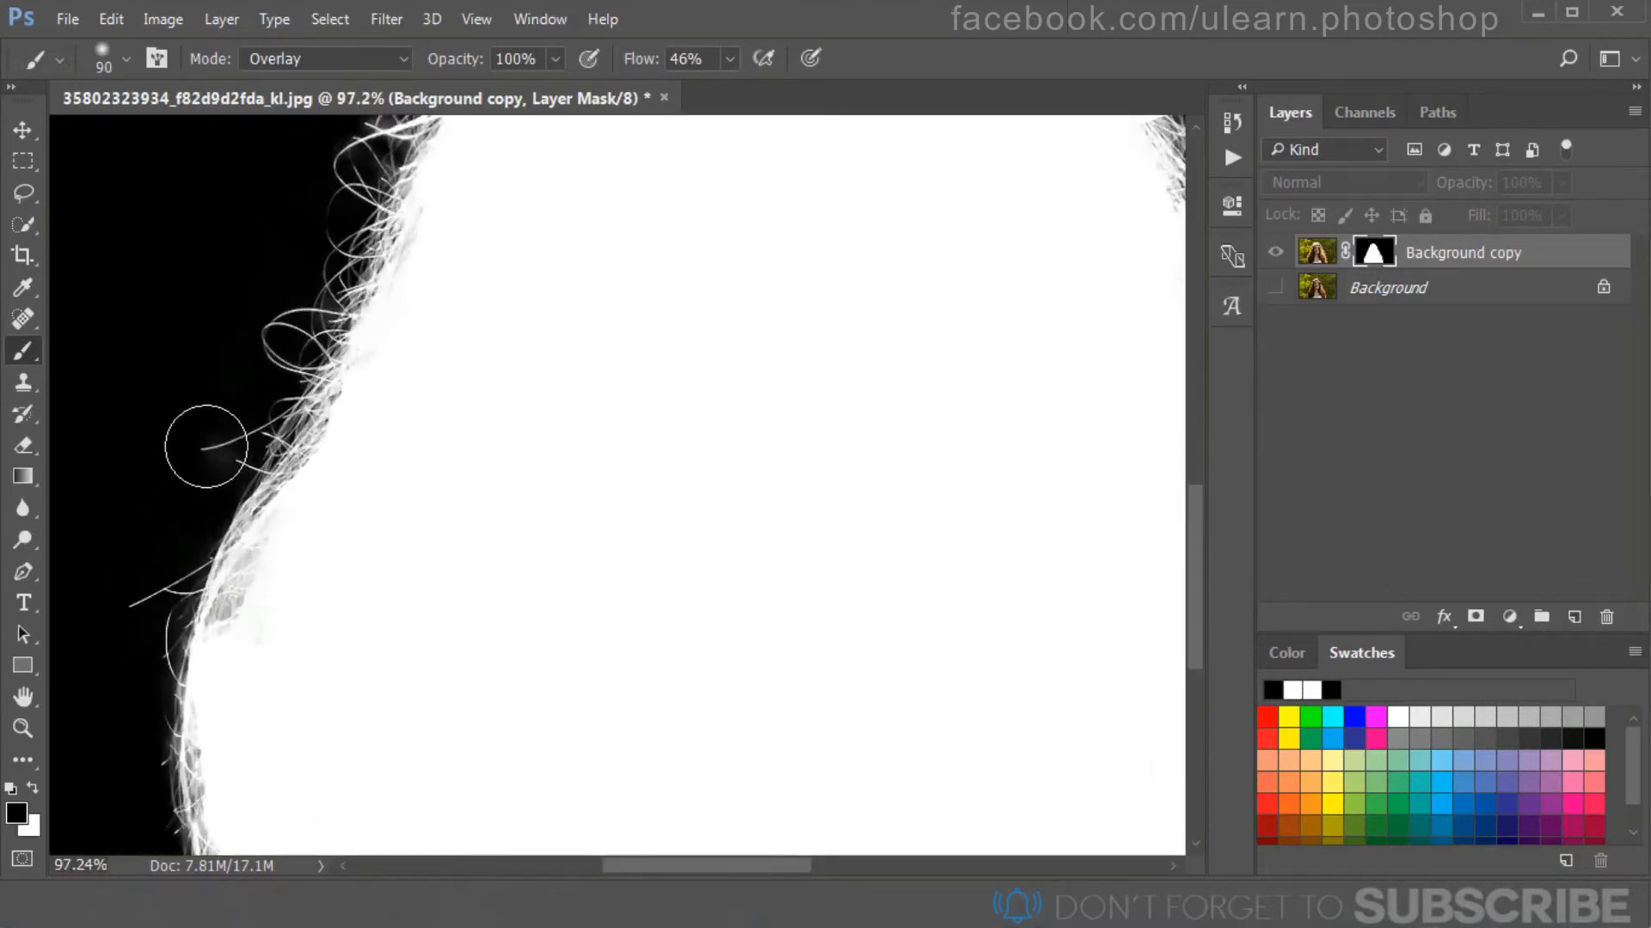
scroll(203, 442, "down", 4)
scroll(435, 347, "up", 3)
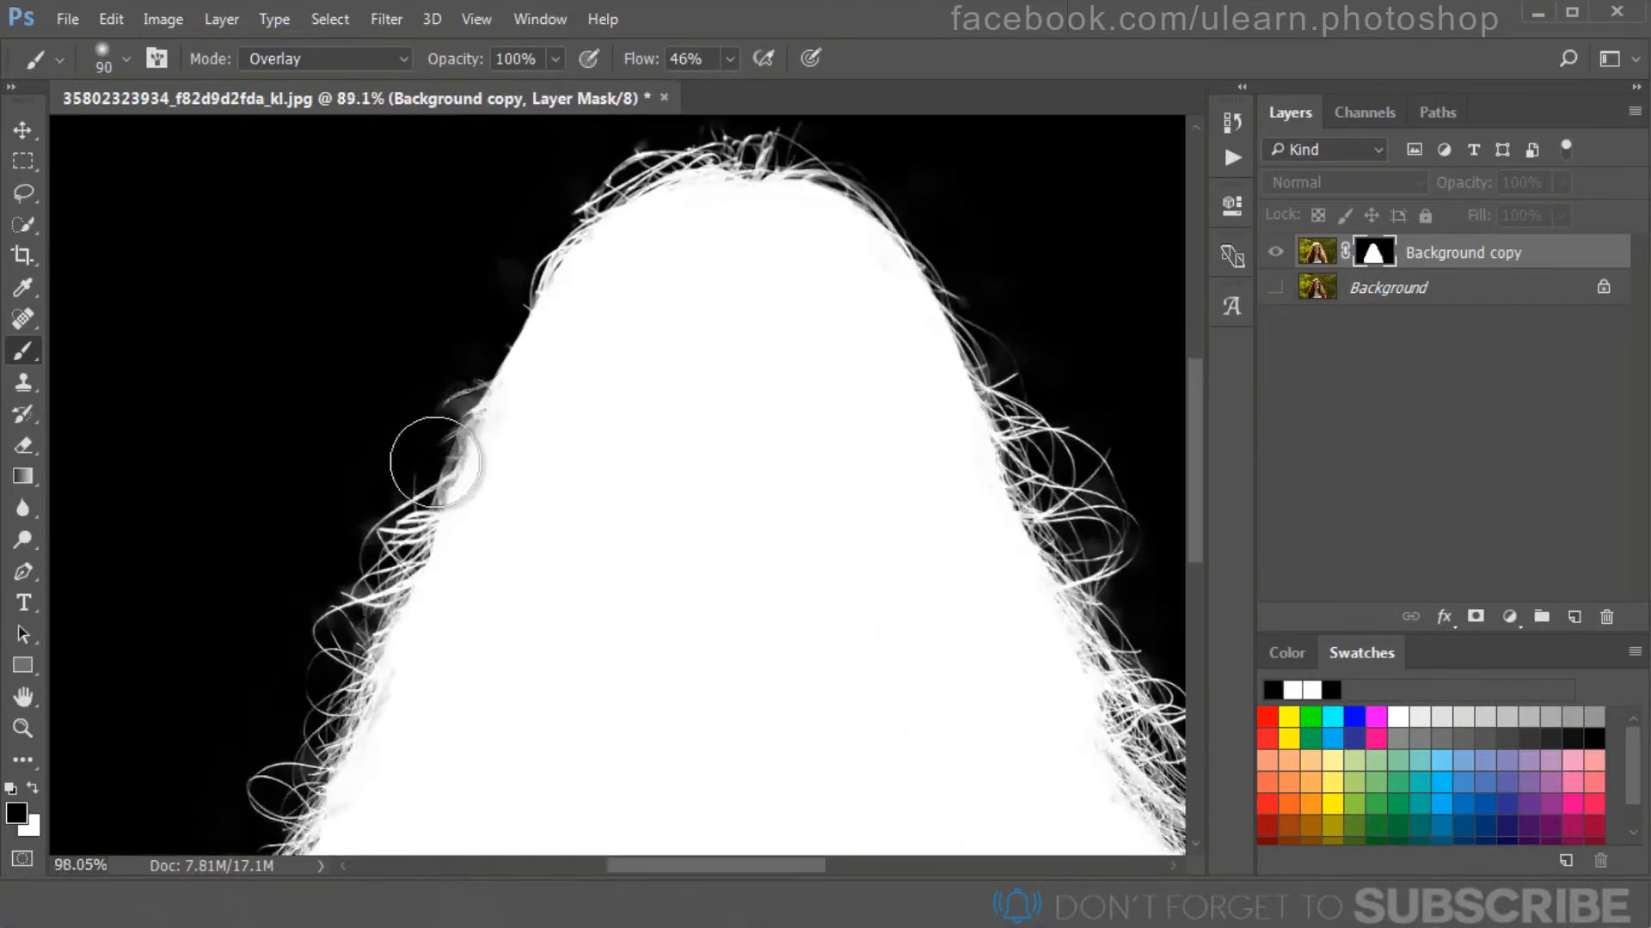
scroll(369, 405, "down", 5)
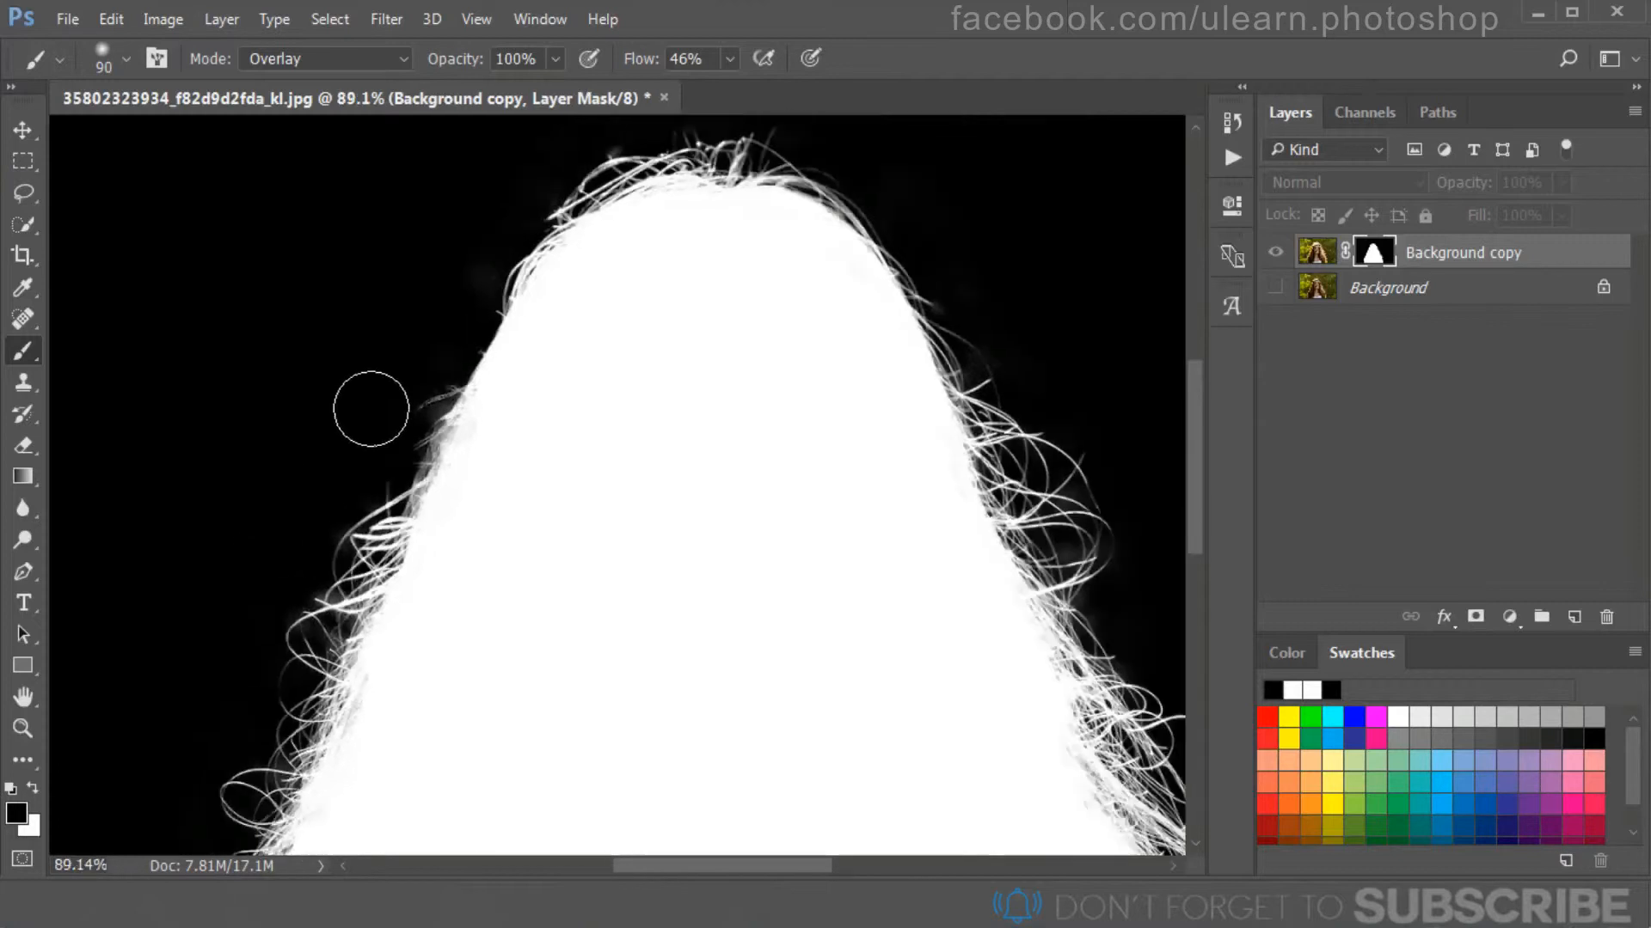
scroll(519, 381, "down", 1)
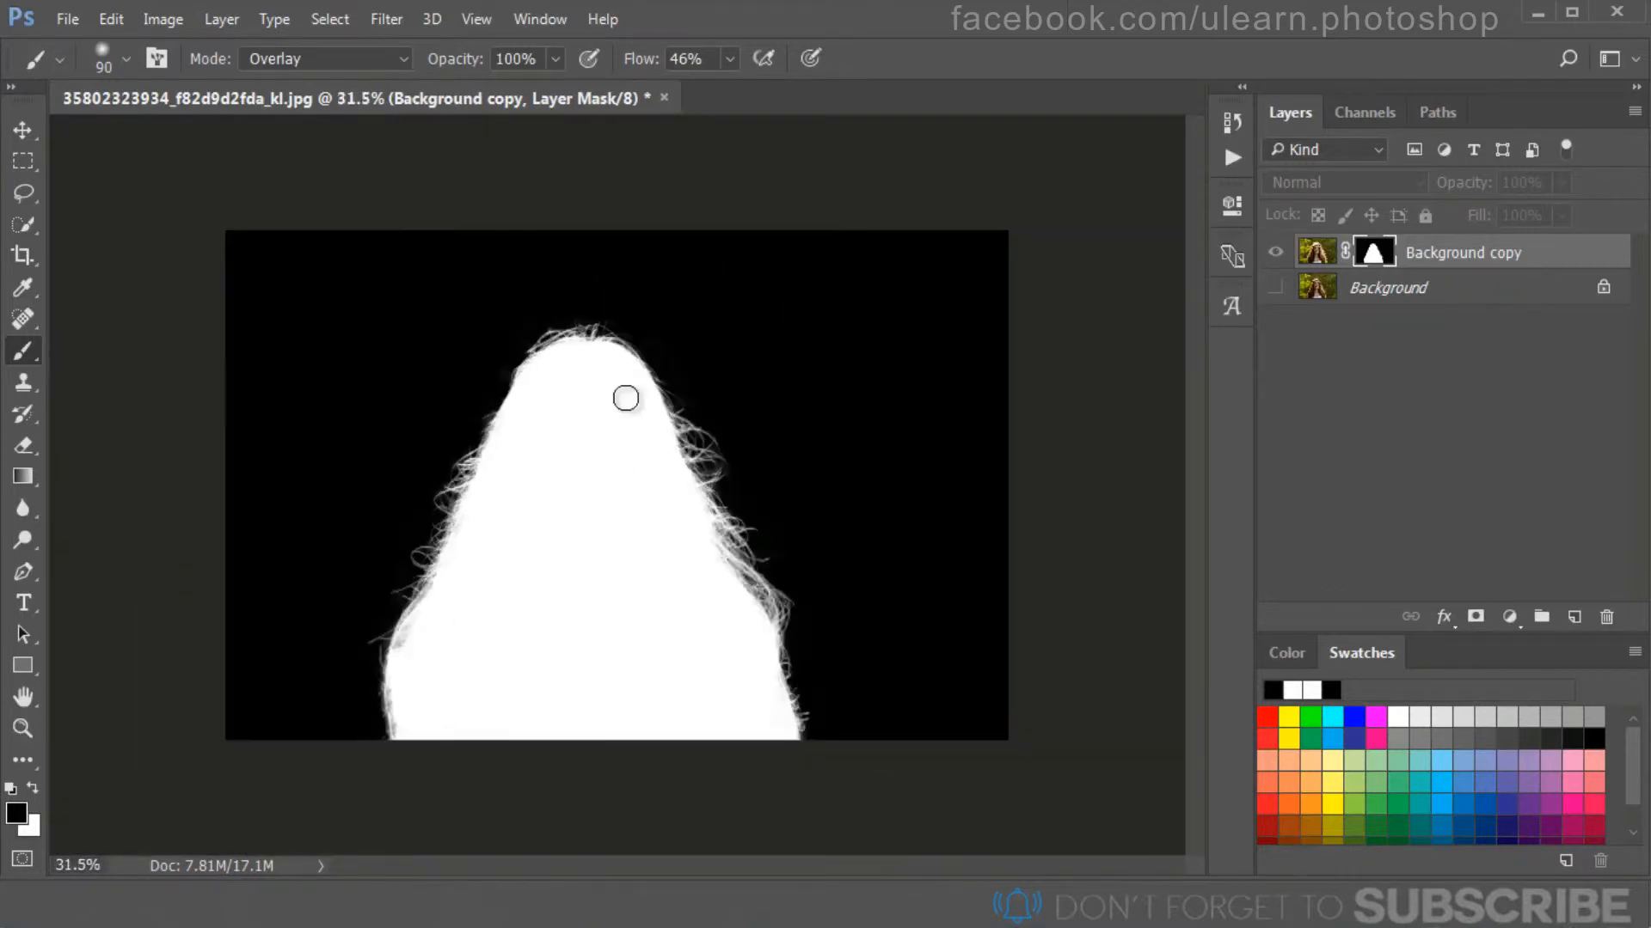
left_click(1277, 254)
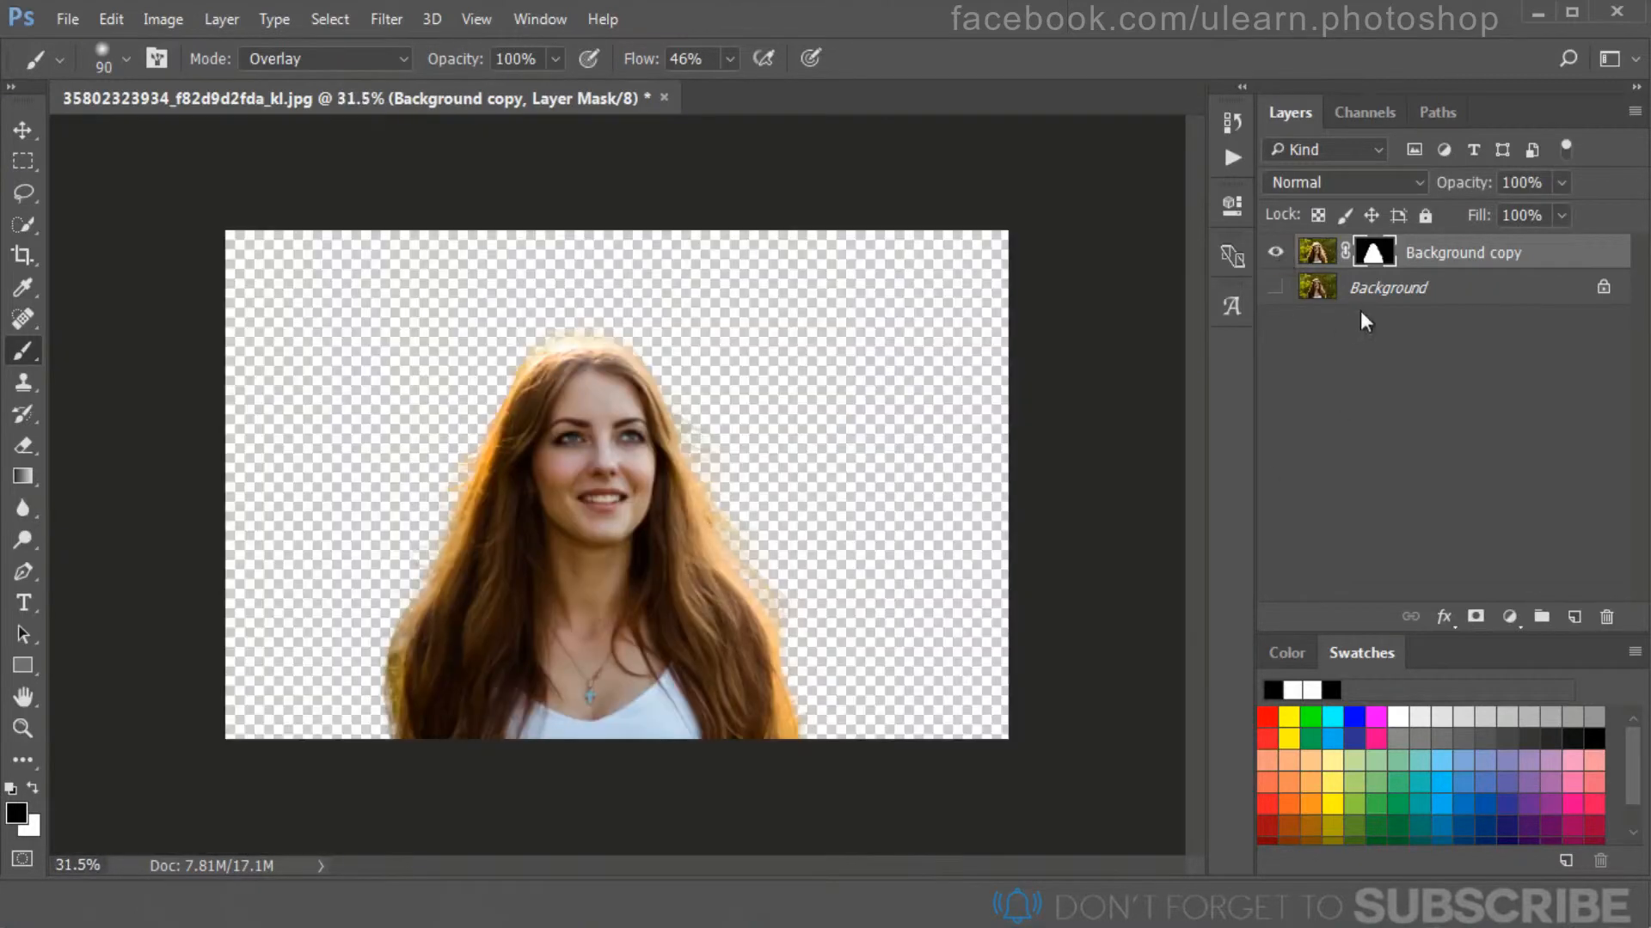
Step: Duplicate the Background layer as Background copy 2
left_click(1381, 295)
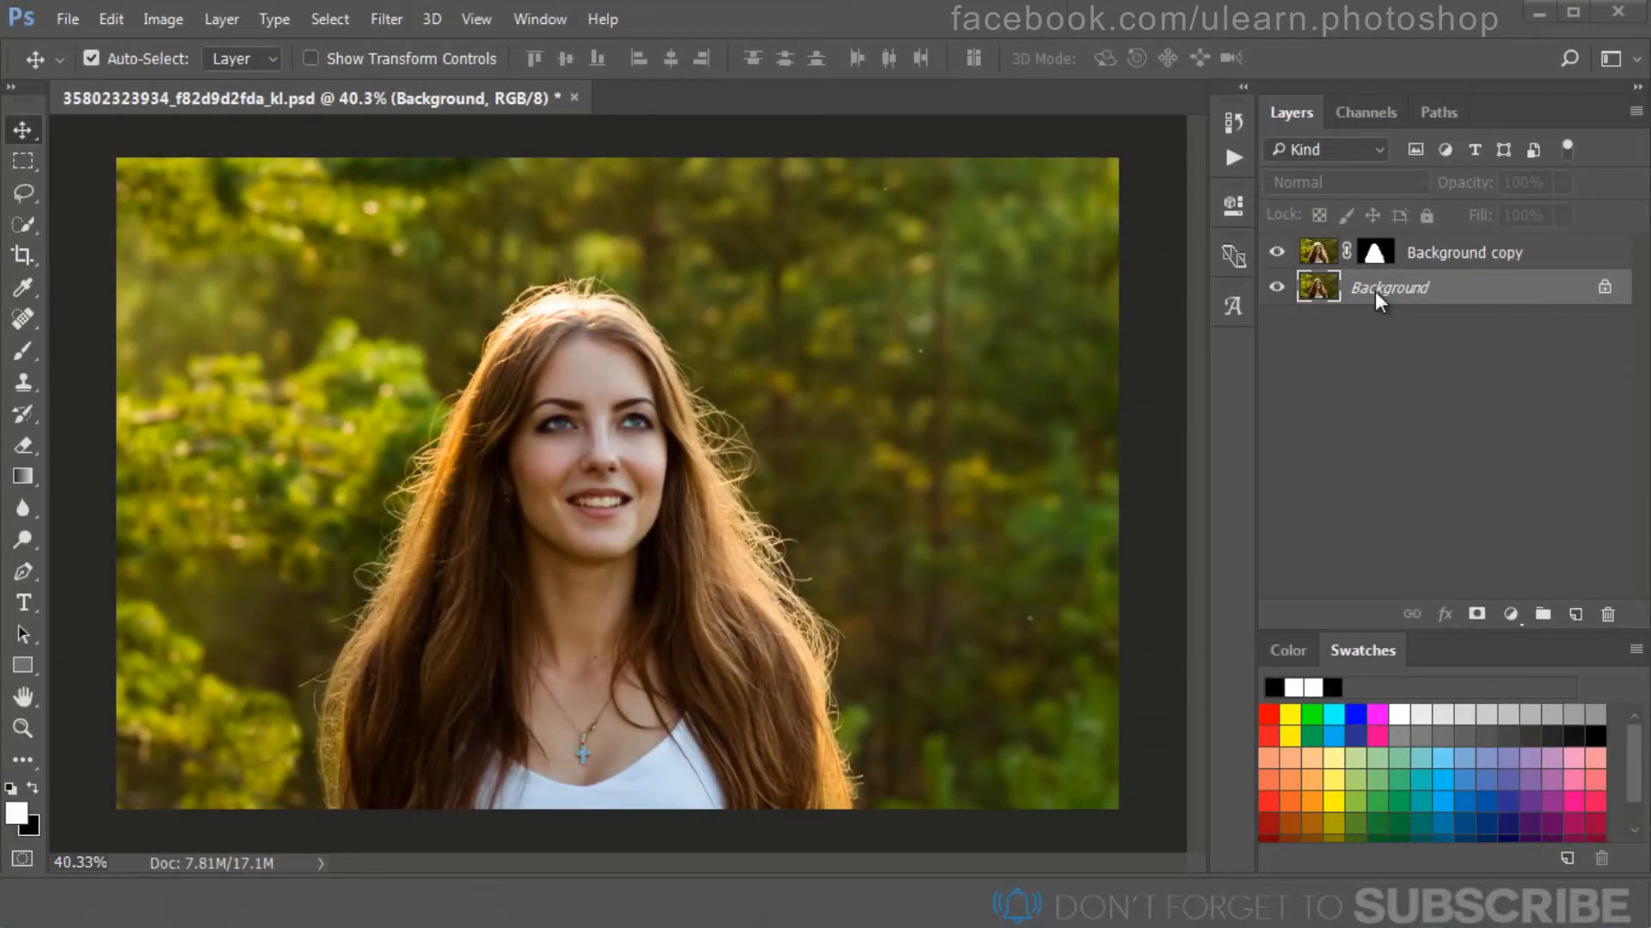
right_click(1374, 292)
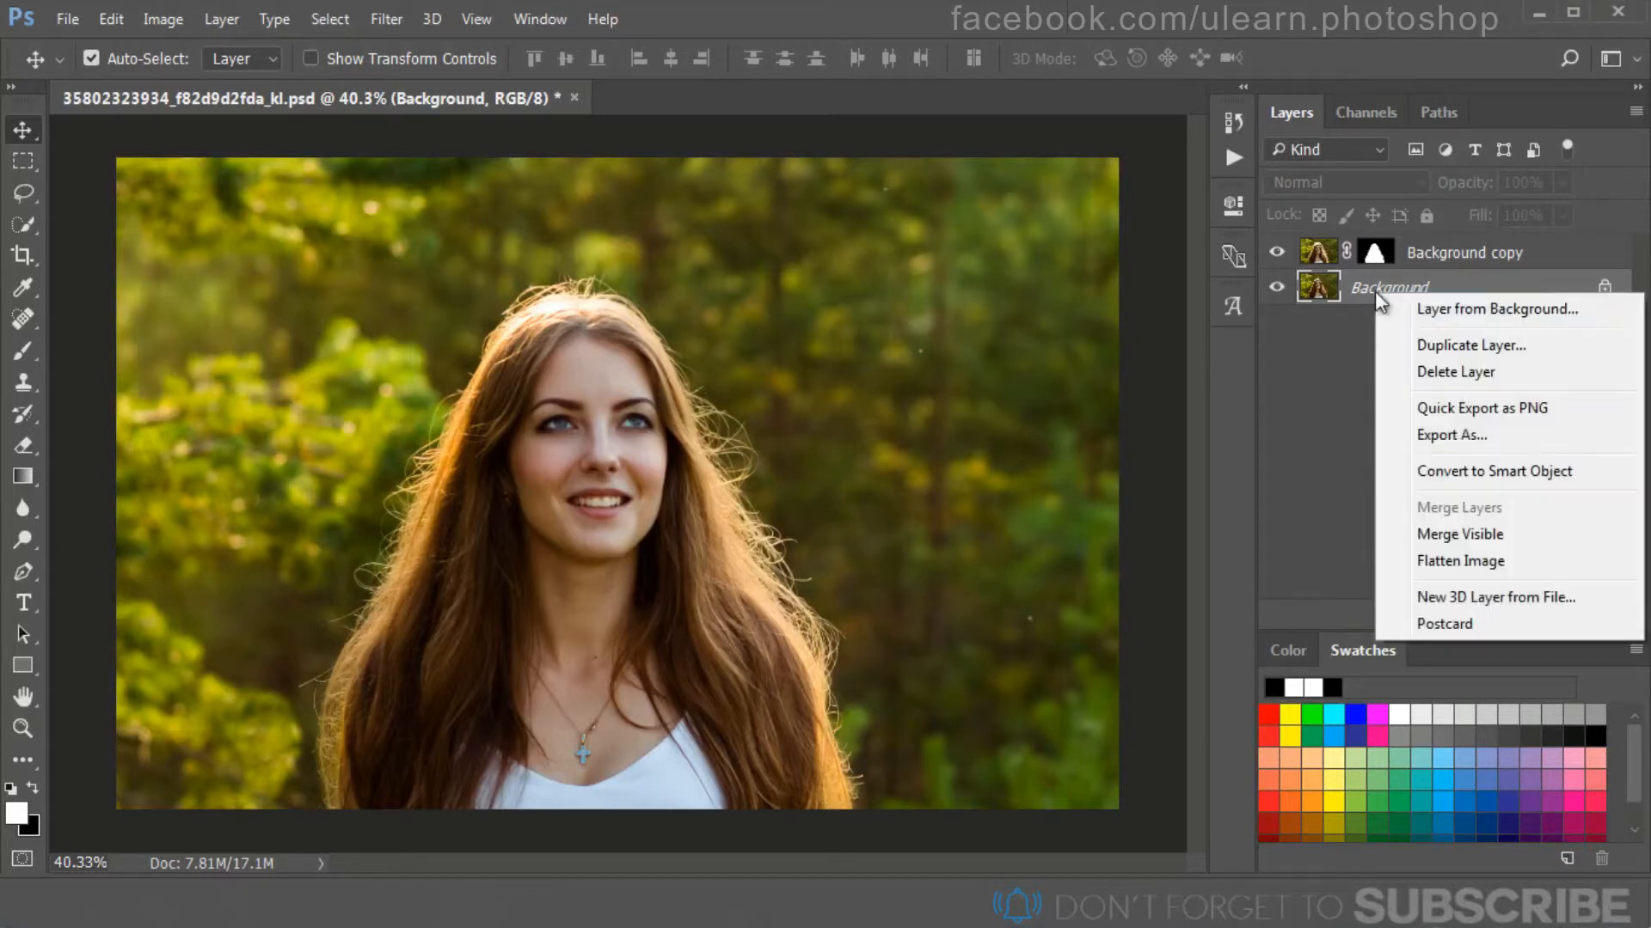
left_click(1525, 347)
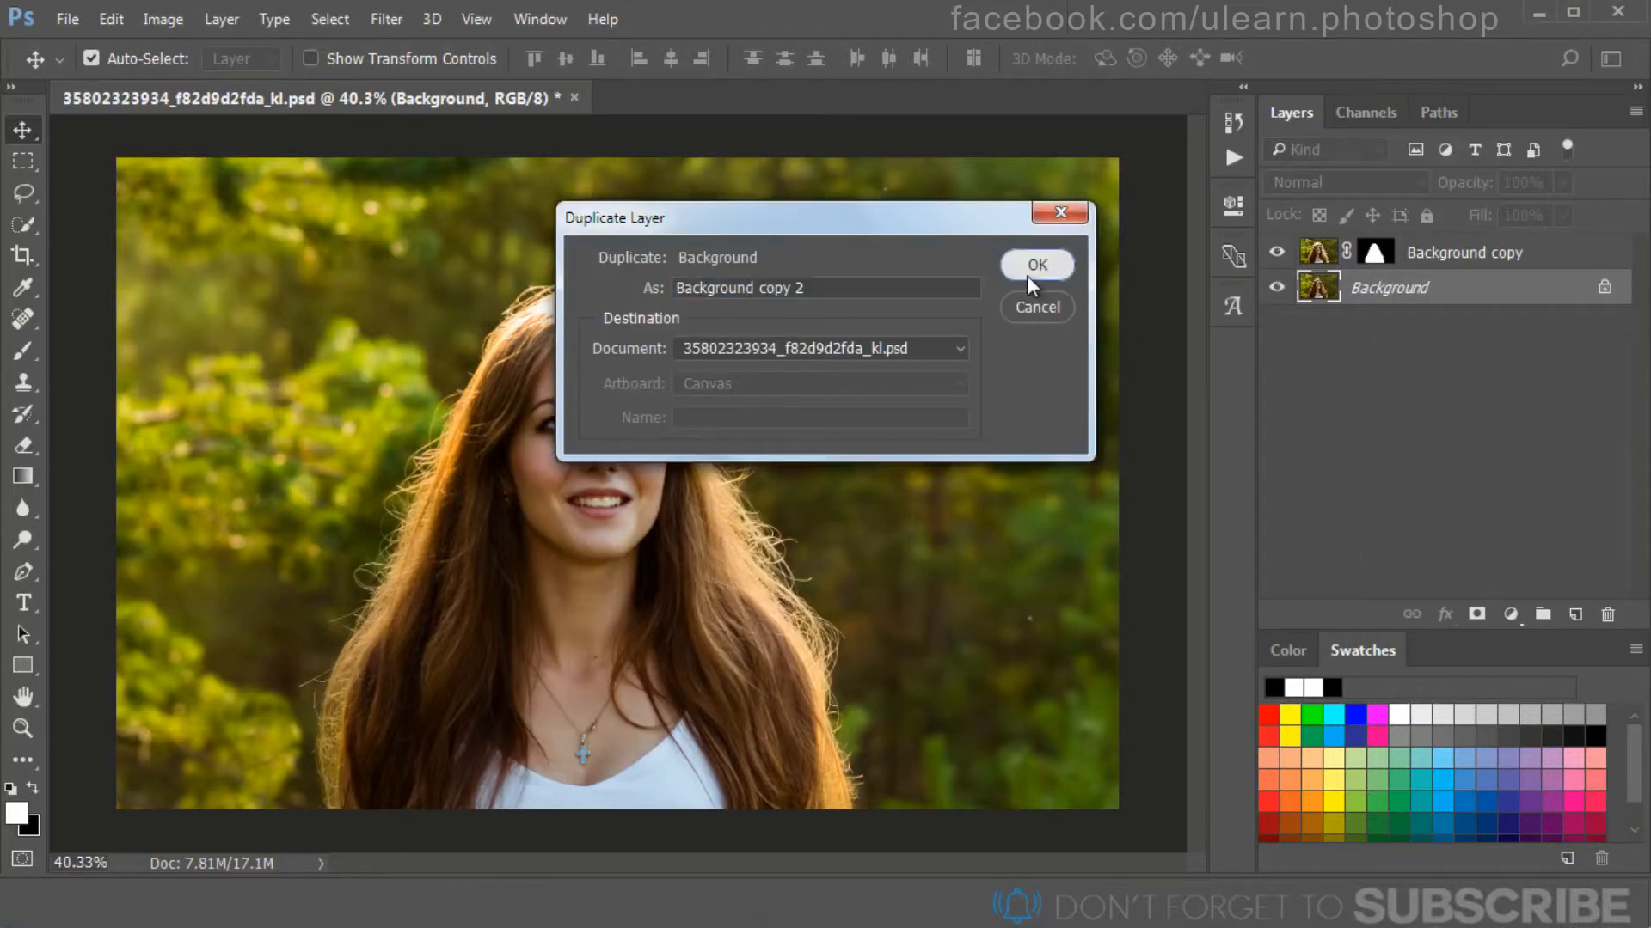
left_click(1027, 274)
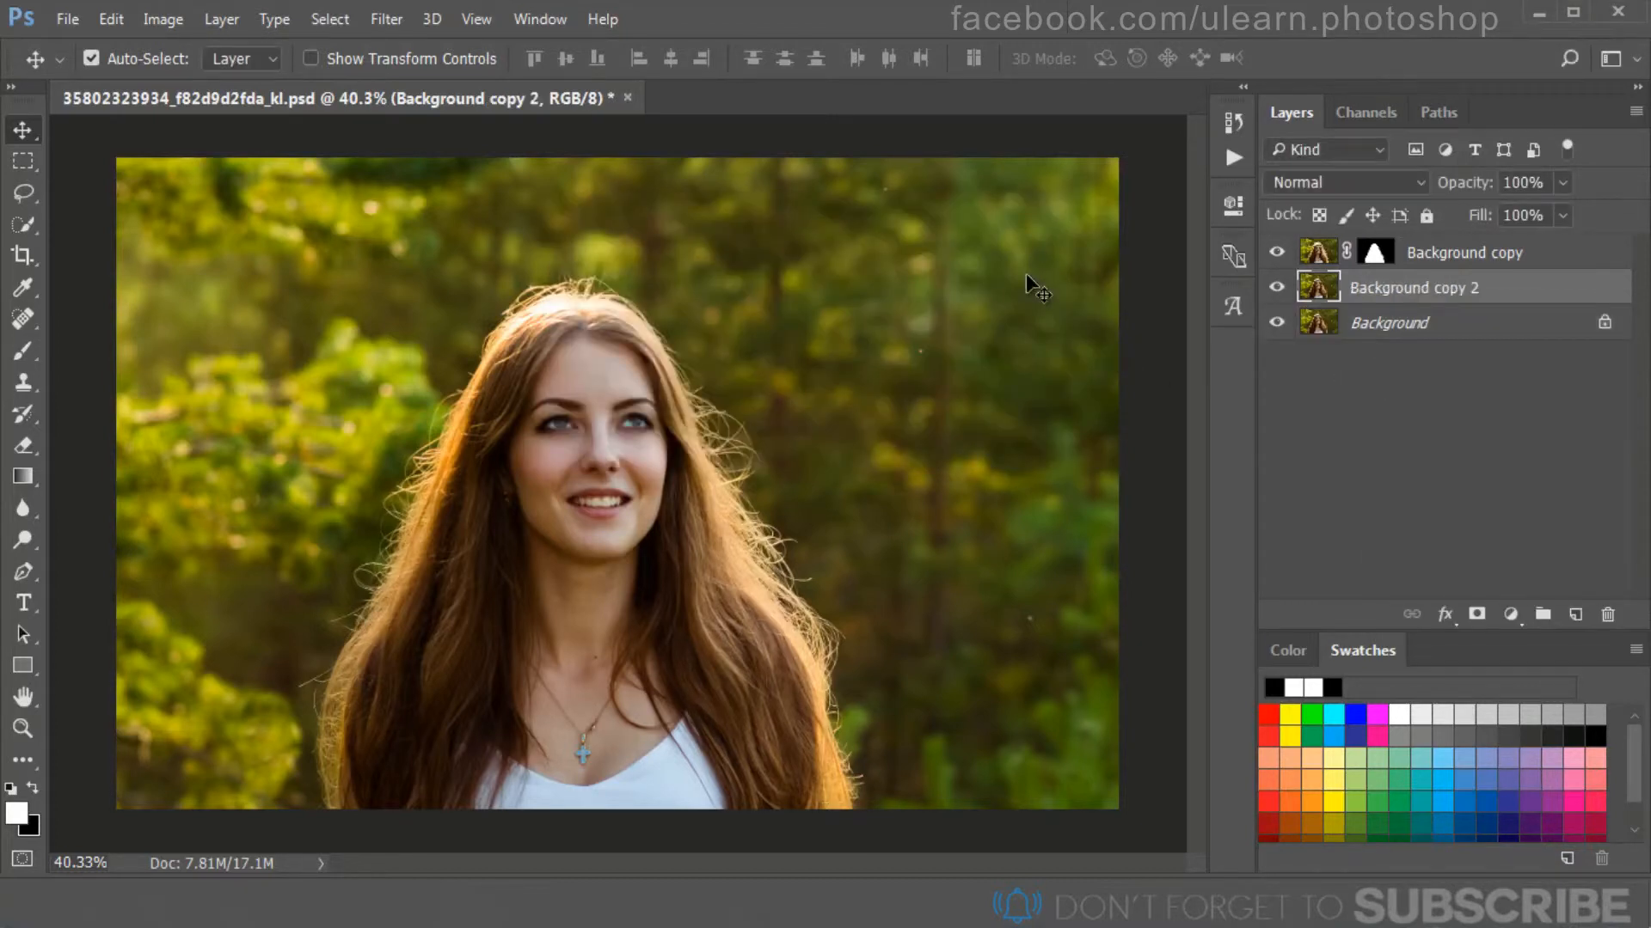
Step: Hide the Background copy layer and draw a loose Lasso selection around the whole woman, down to the photo's bottom edge
left_click(1277, 254)
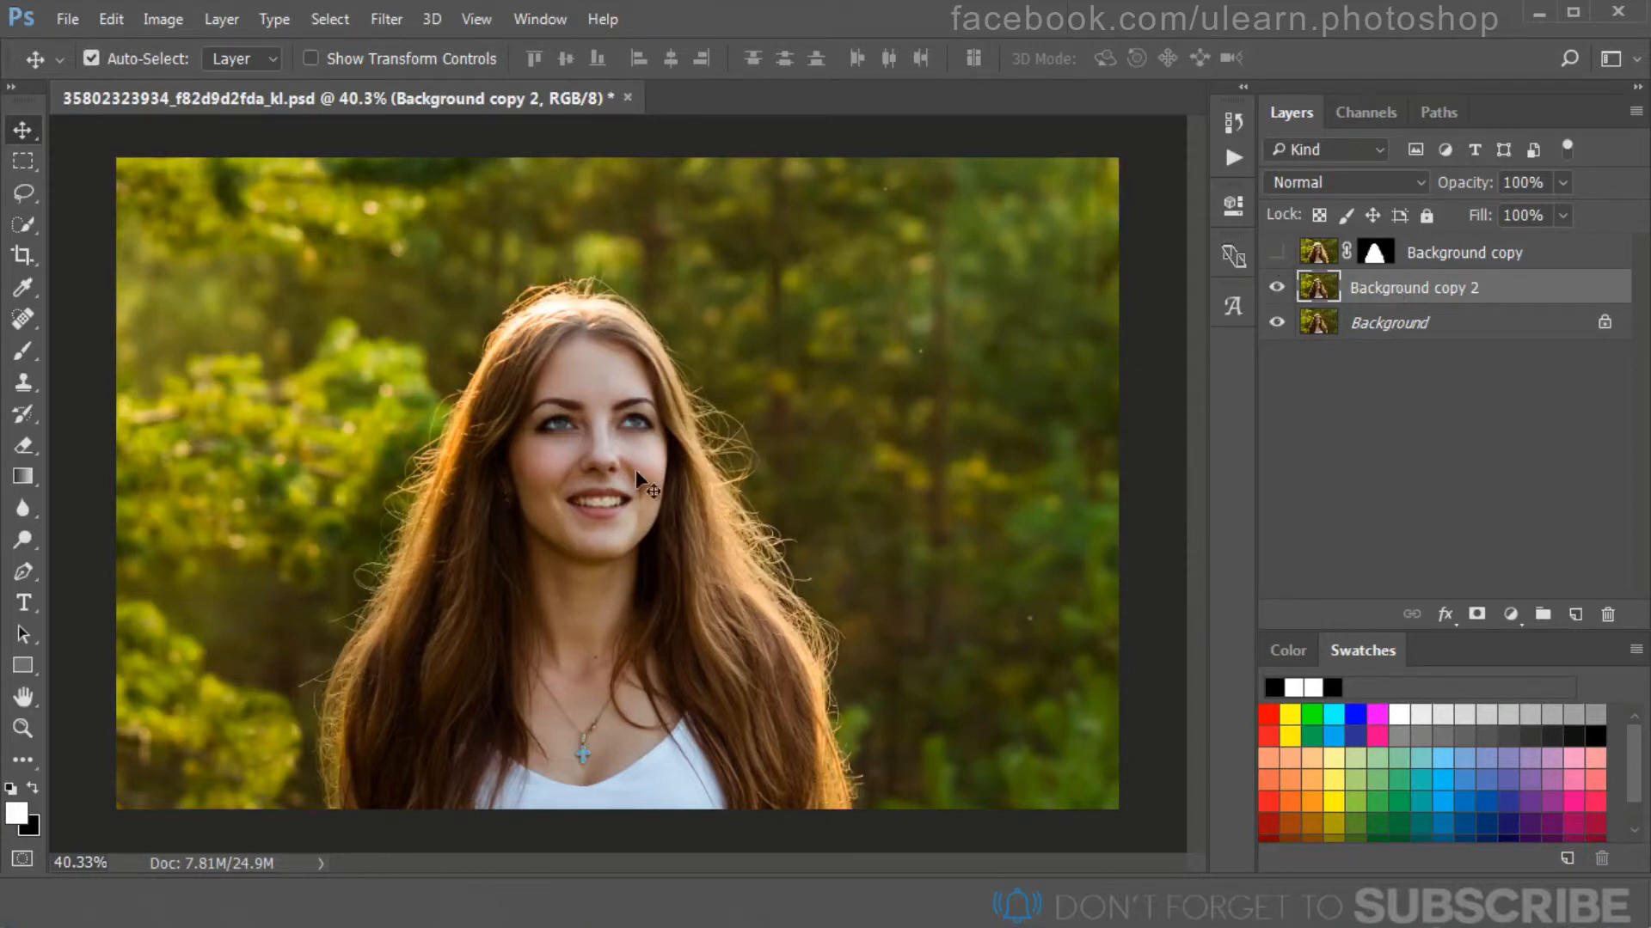
left_click(28, 201)
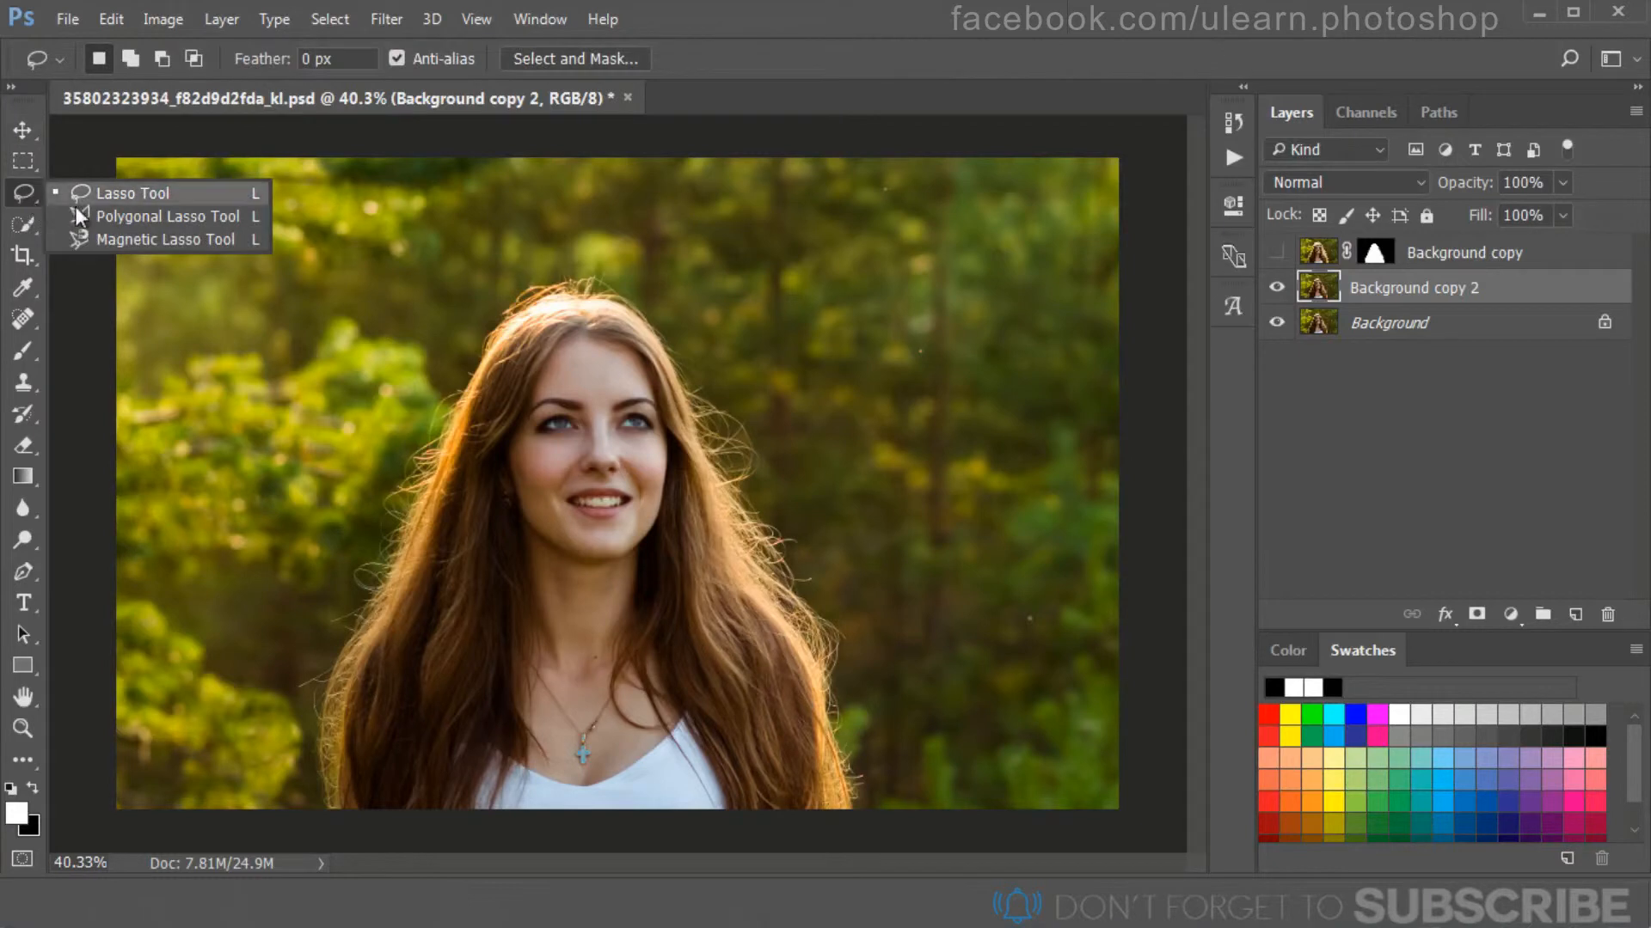
left_click(126, 194)
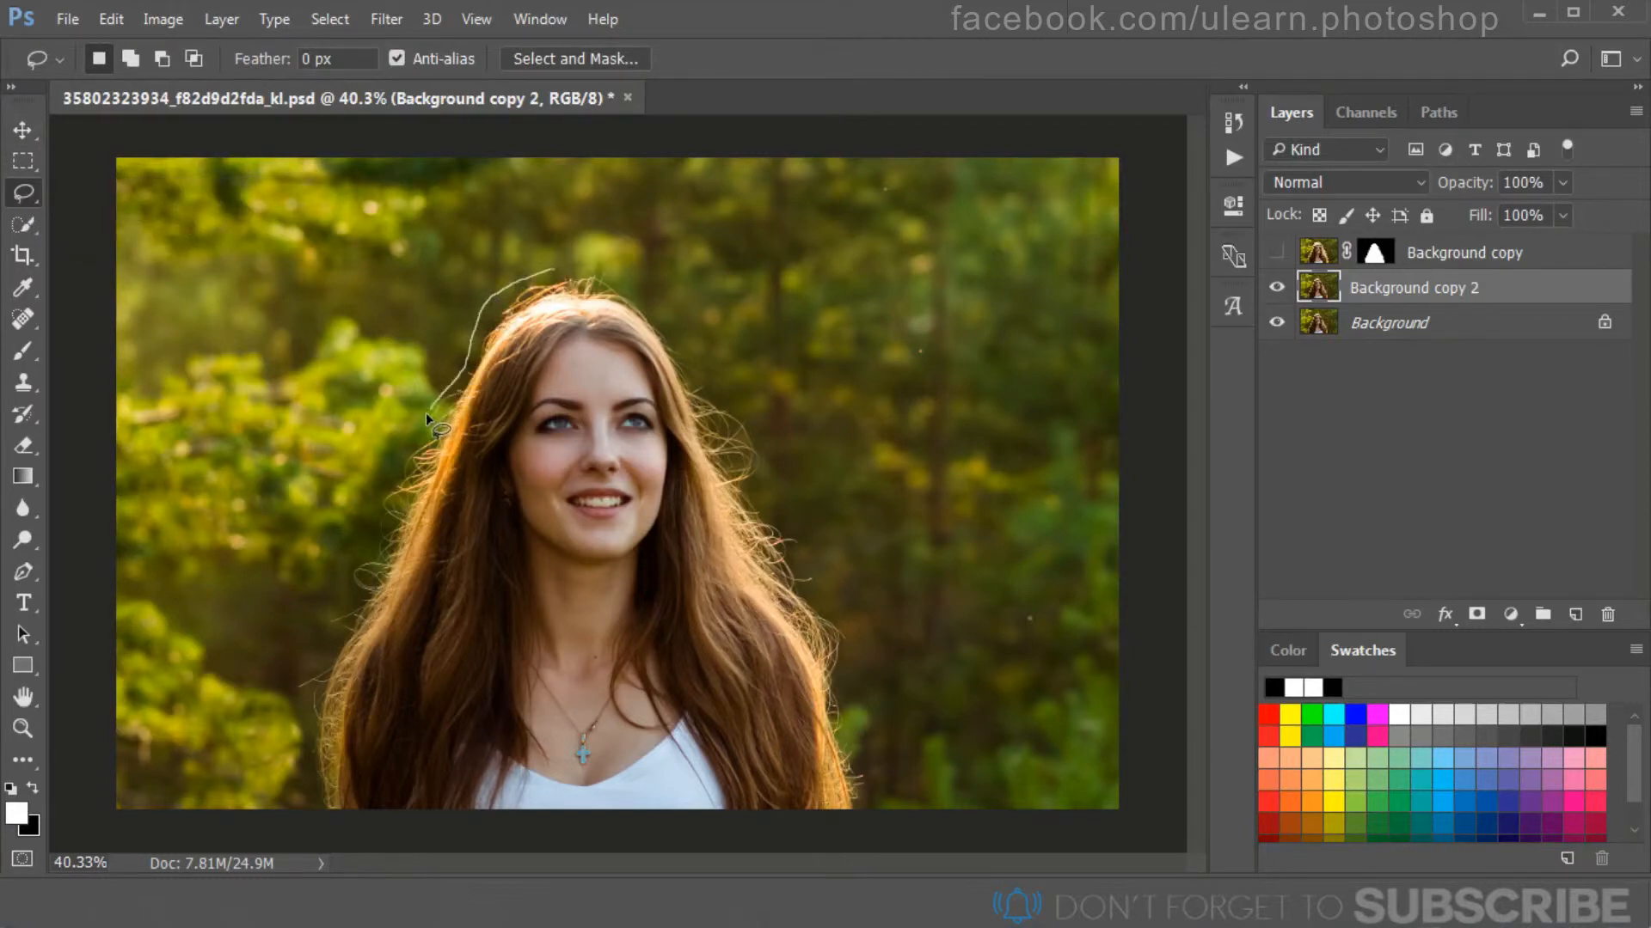
mouse_move(426, 413)
left_mouse_down()
mouse_move(374, 485)
mouse_move(347, 568)
mouse_move(362, 594)
mouse_move(287, 694)
mouse_move(302, 702)
mouse_move(319, 823)
mouse_move(376, 843)
mouse_move(847, 855)
mouse_move(873, 776)
mouse_move(843, 699)
mouse_move(851, 629)
mouse_move(808, 596)
mouse_move(822, 576)
mouse_move(760, 494)
mouse_move(751, 420)
mouse_move(681, 337)
left_mouse_up()
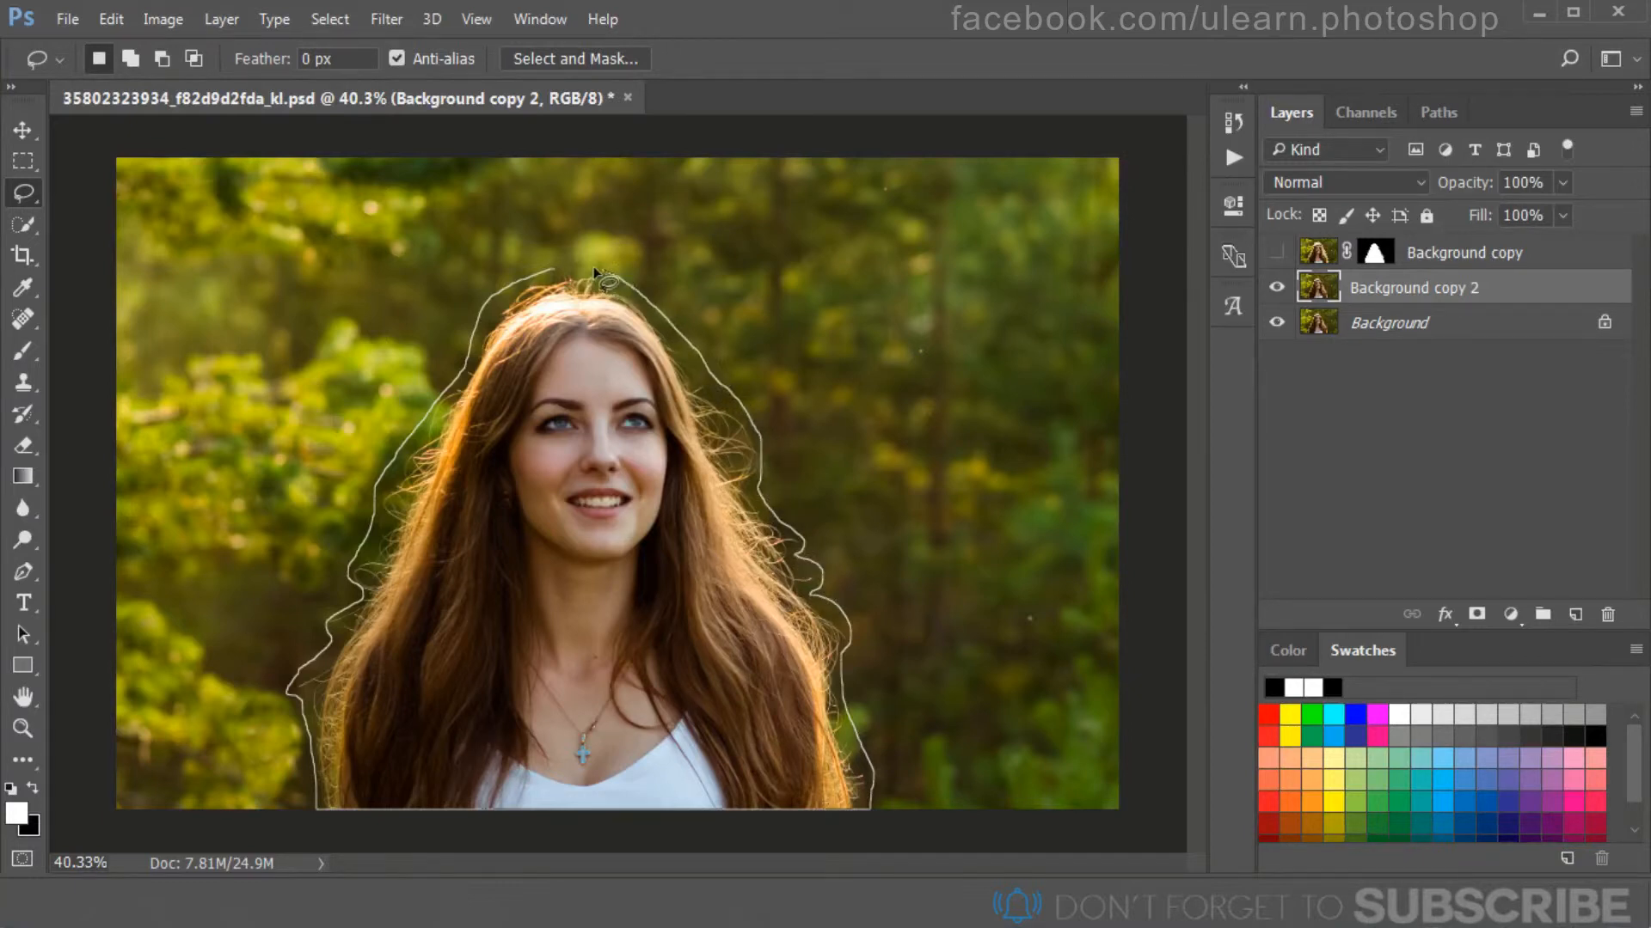
left_click_drag(540, 274, 543, 275)
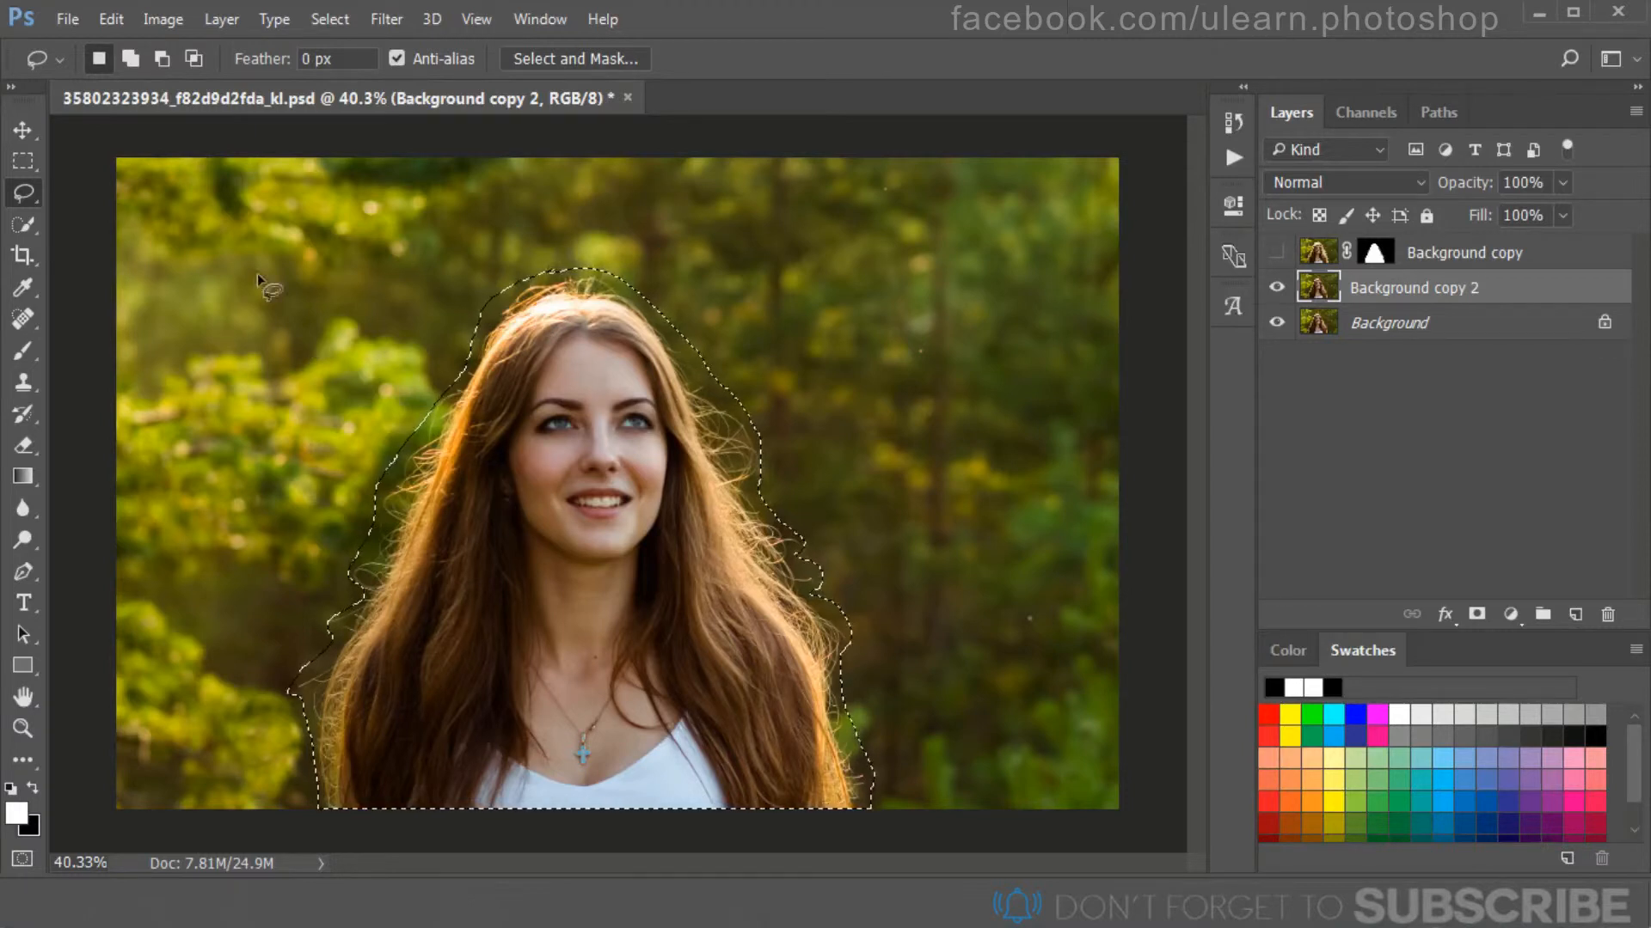
Step: Fill the selection on Background copy 2 with Content-Aware, Color Adaptation enabled, Normal mode and 100% opacity, and deselect it
left_click(112, 22)
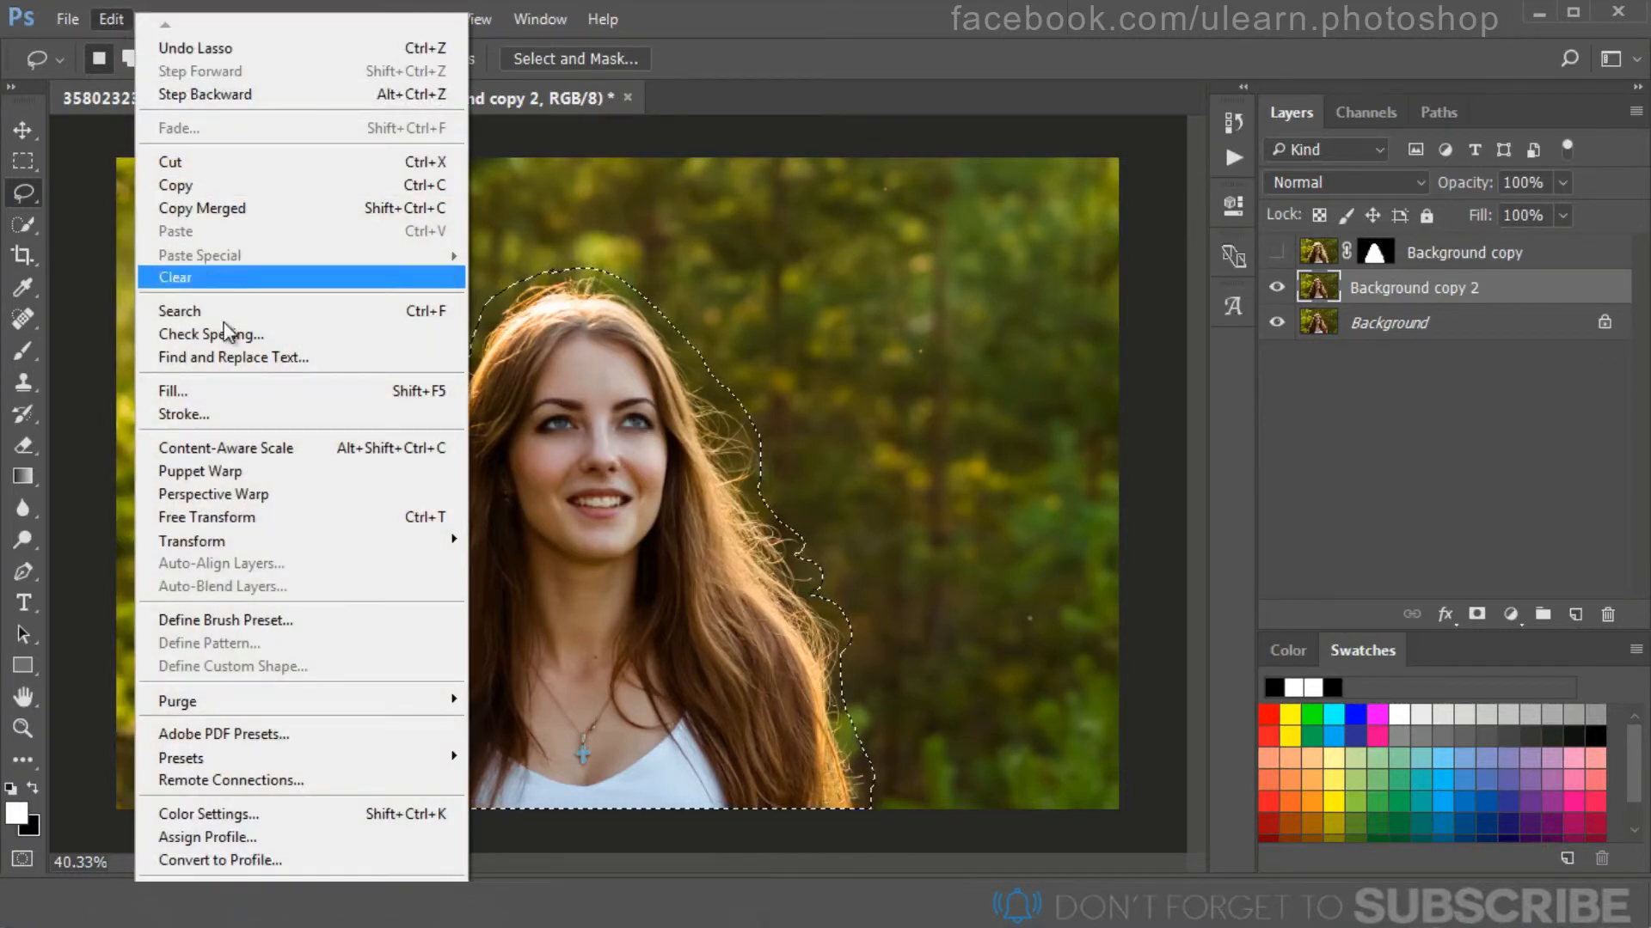
left_click(297, 388)
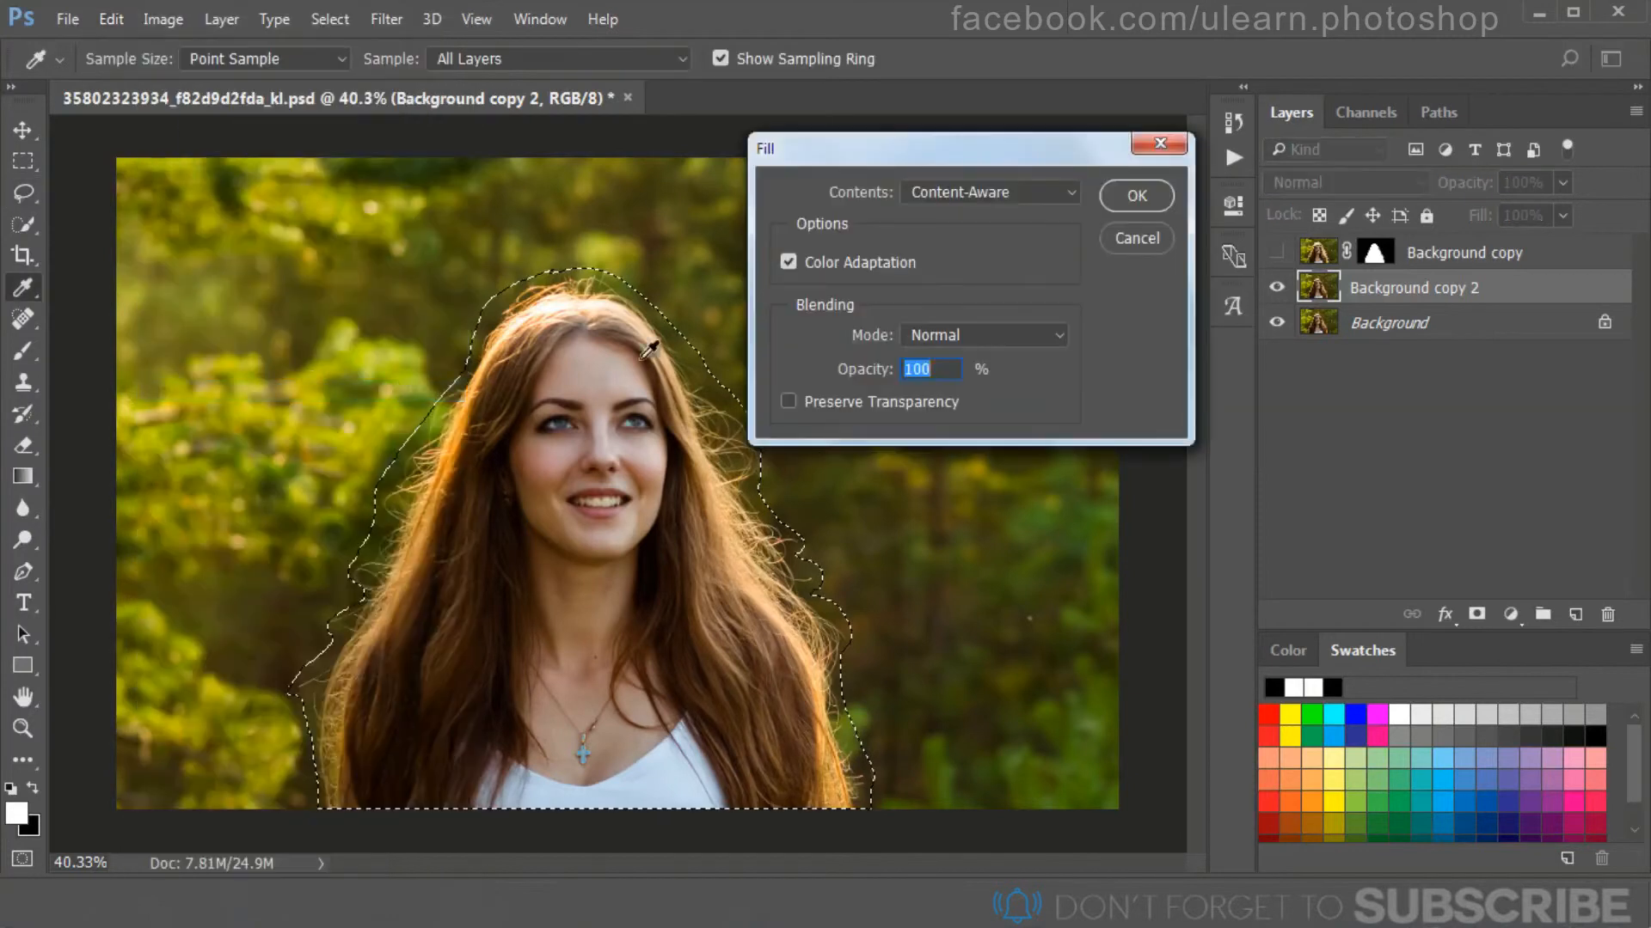
left_click(963, 197)
left_click(1009, 284)
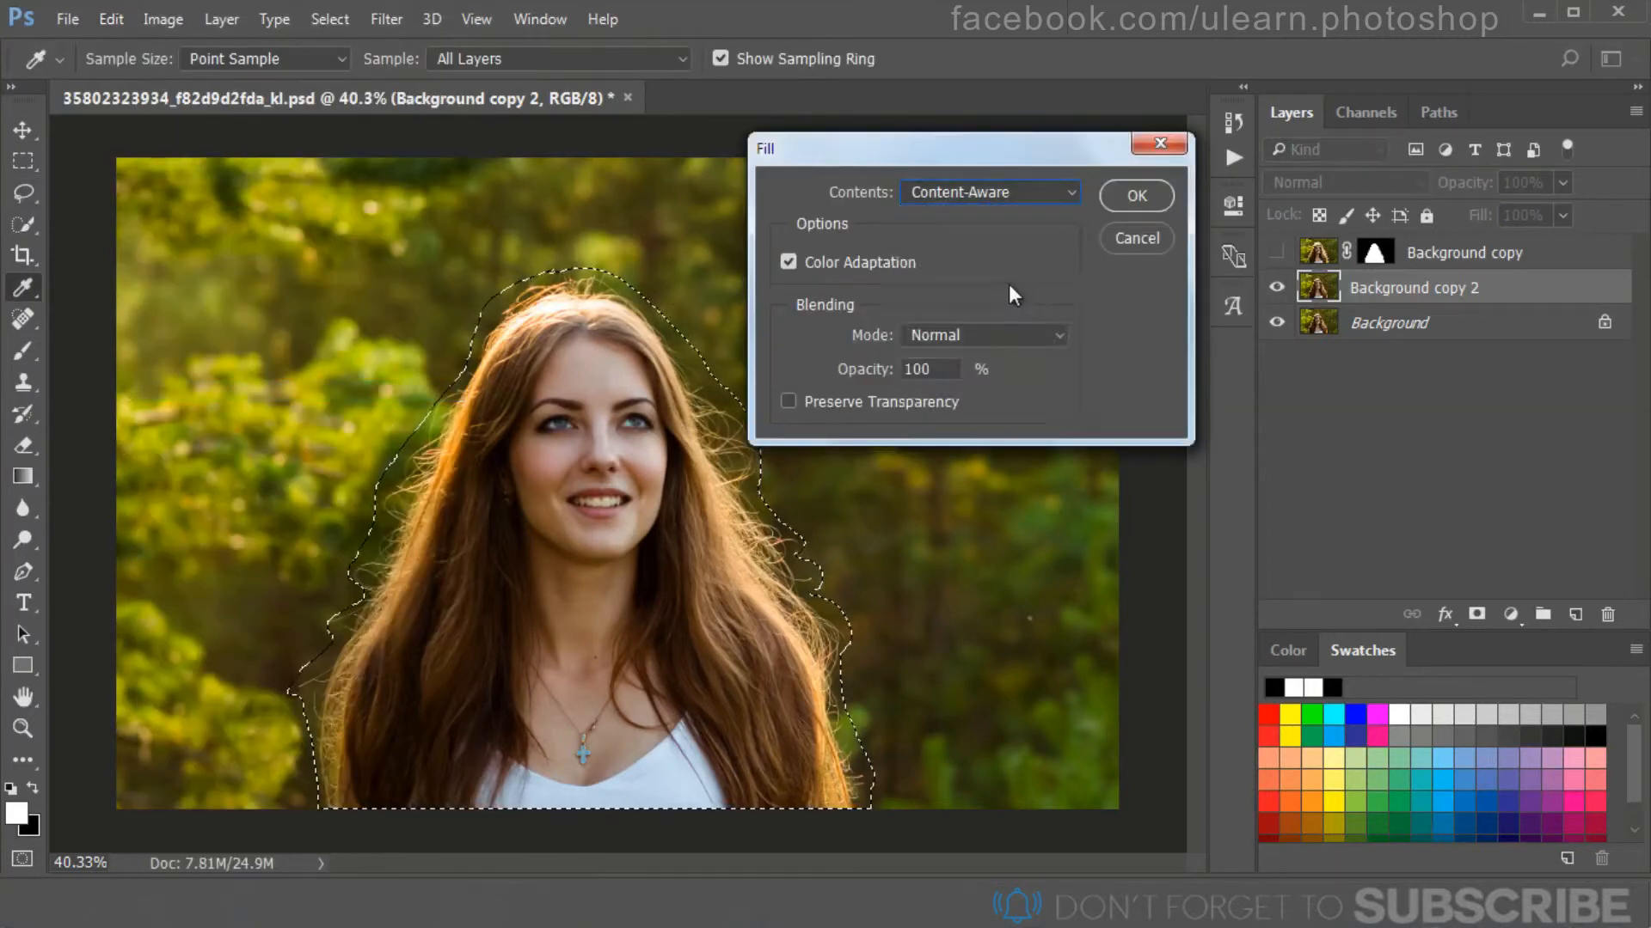
left_click(822, 268)
left_click(822, 268)
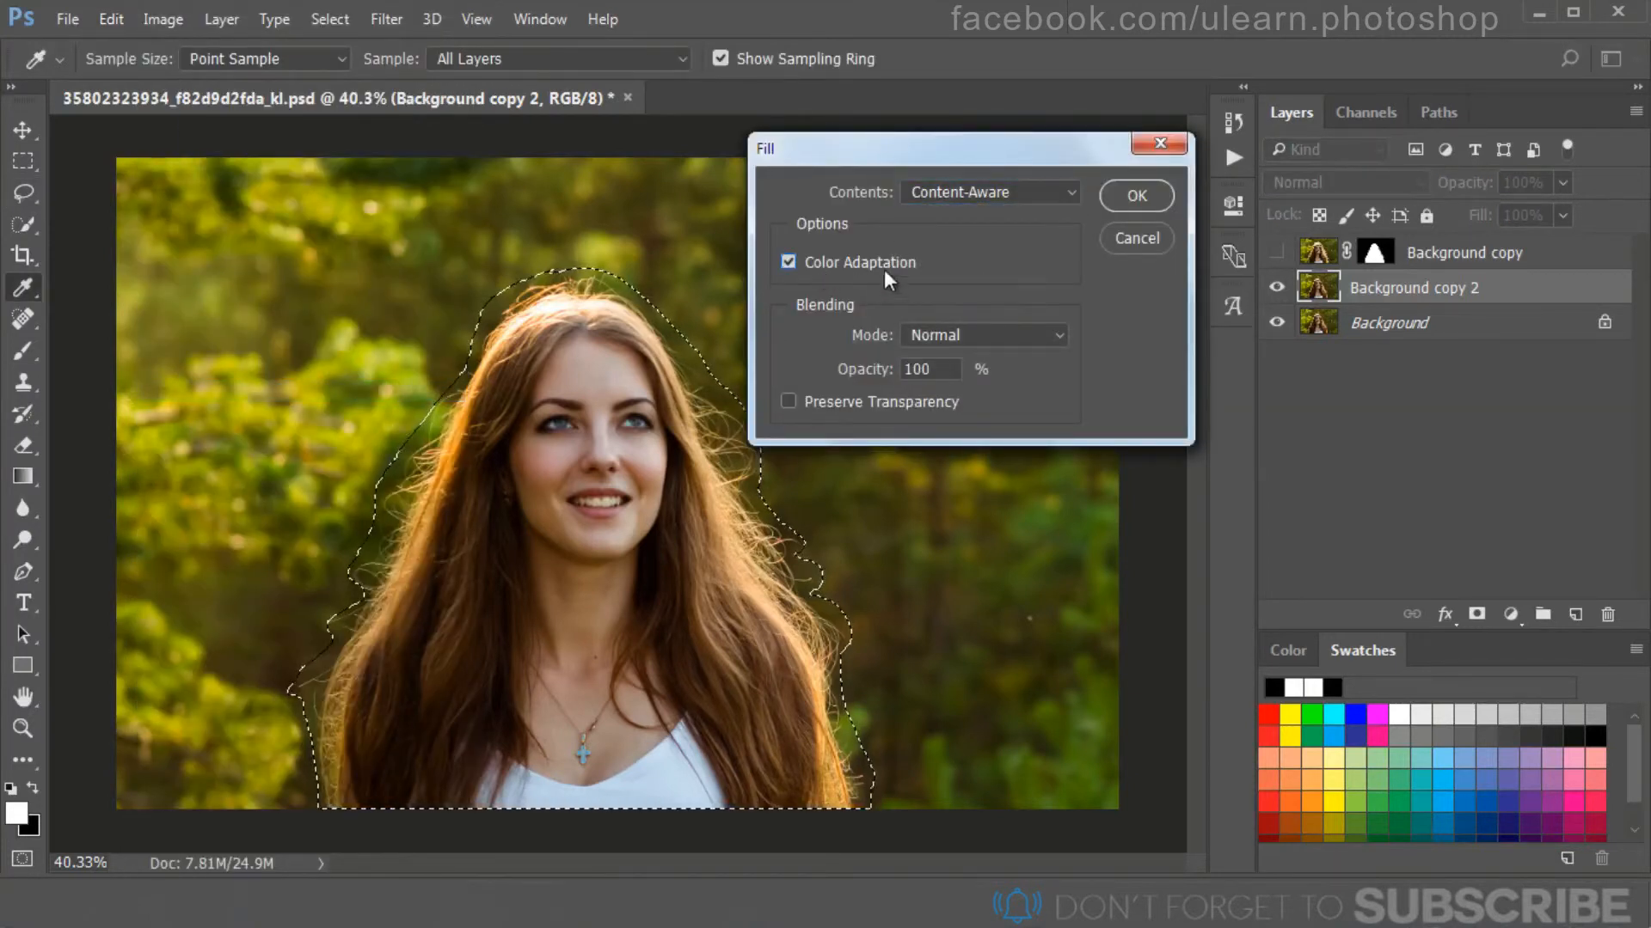
left_click(1117, 198)
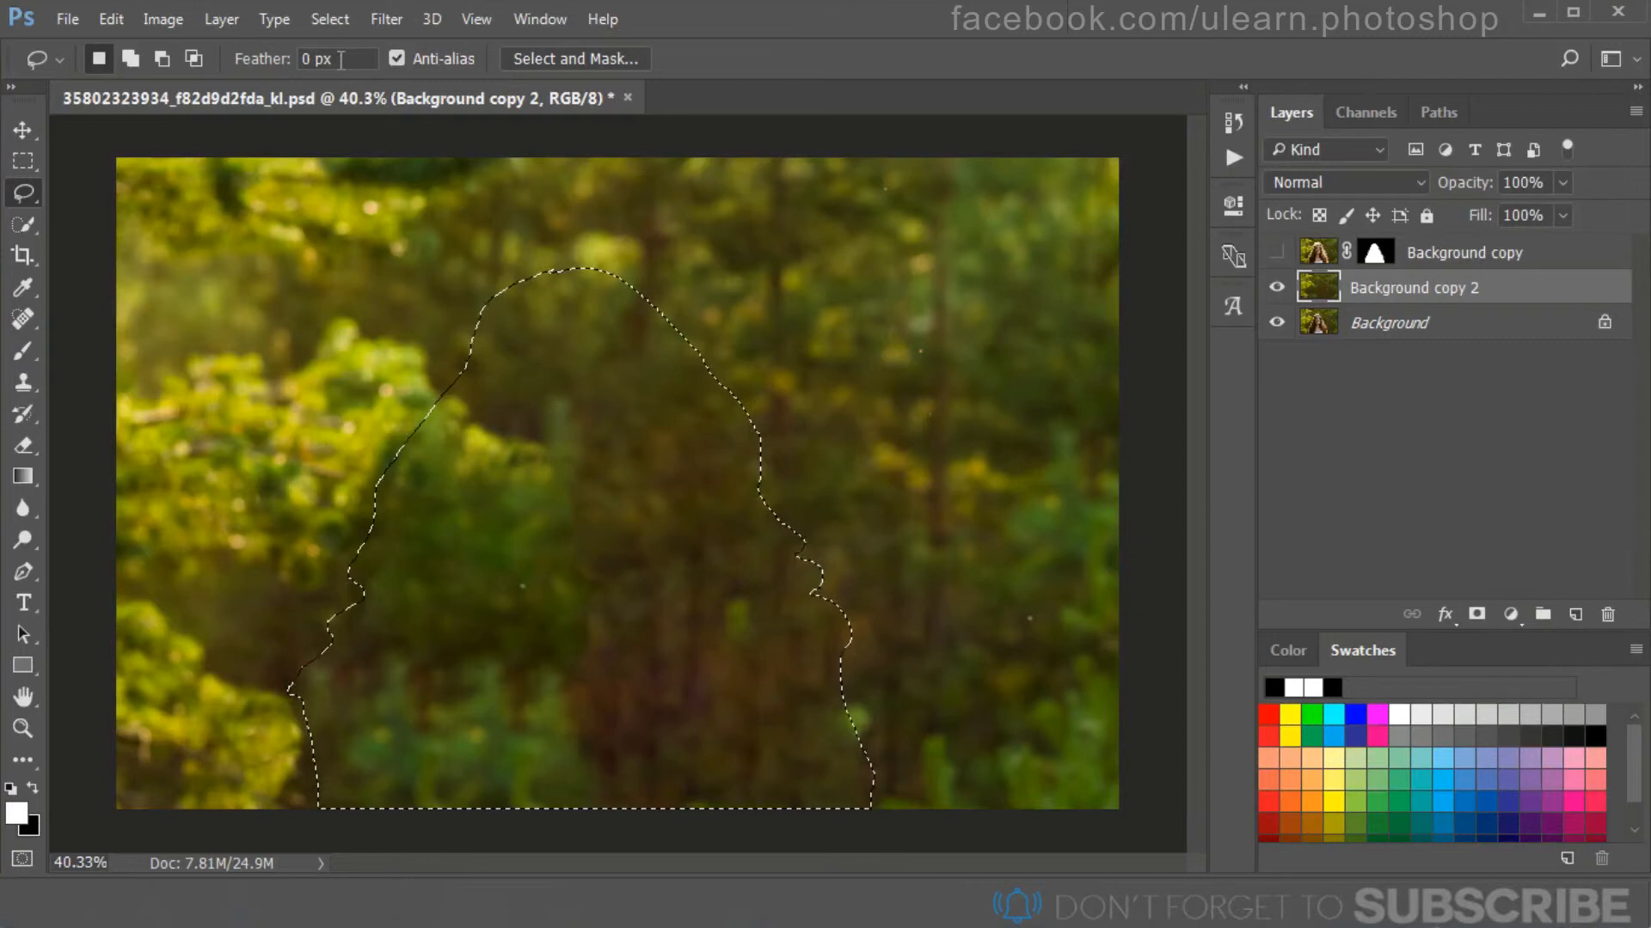
left_click(331, 21)
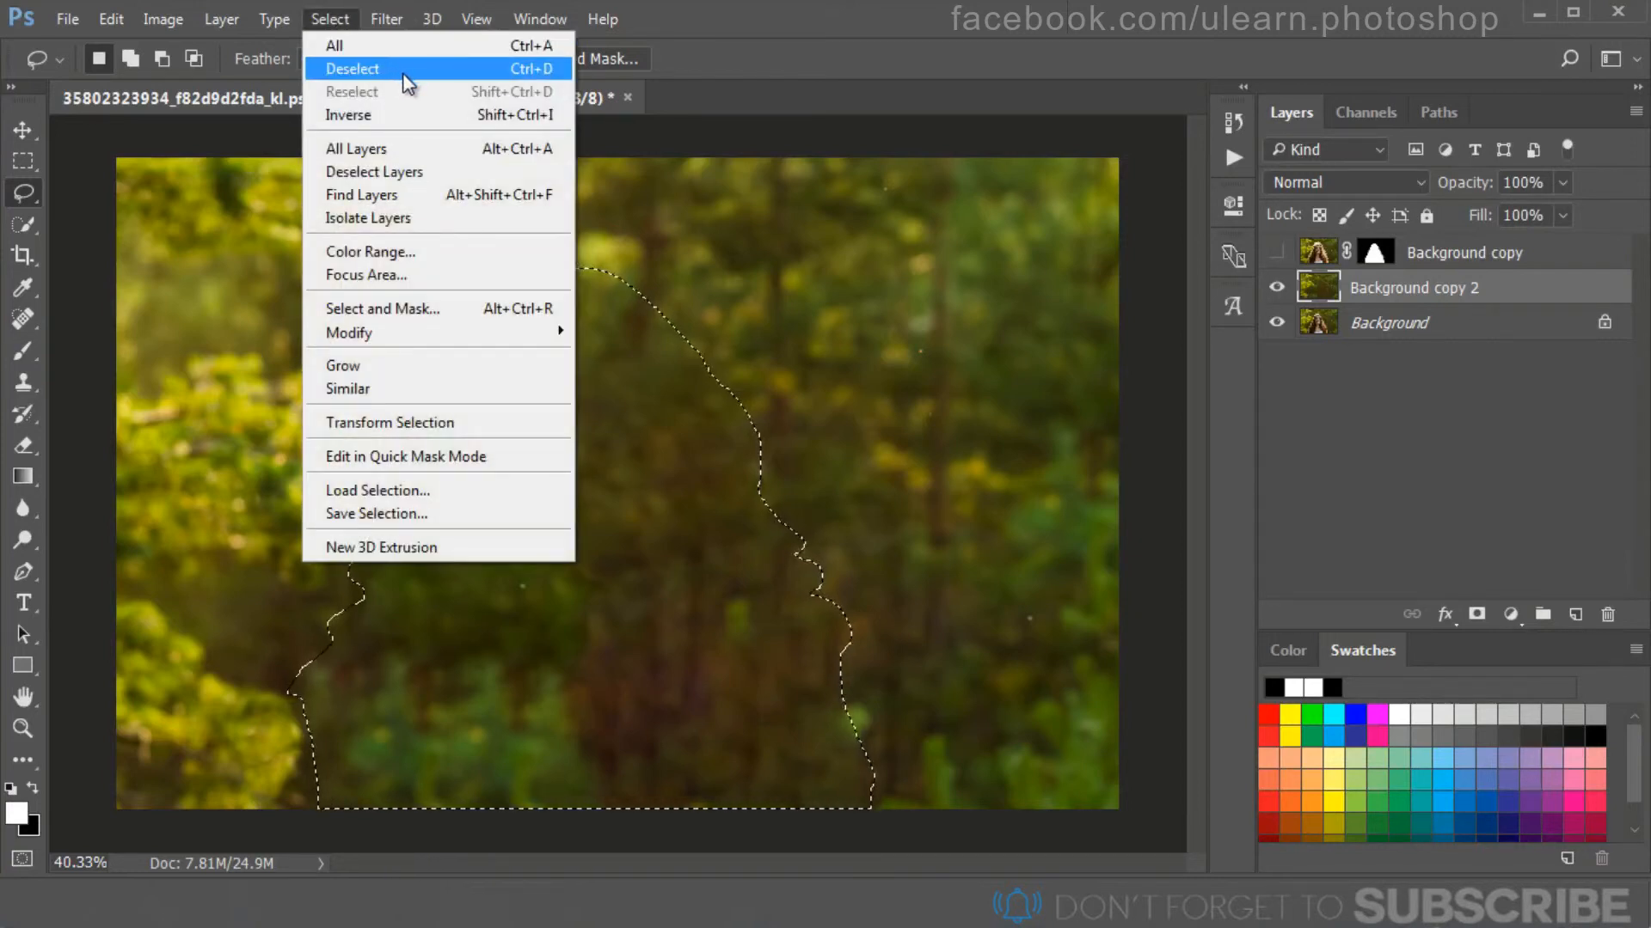
left_click(404, 73)
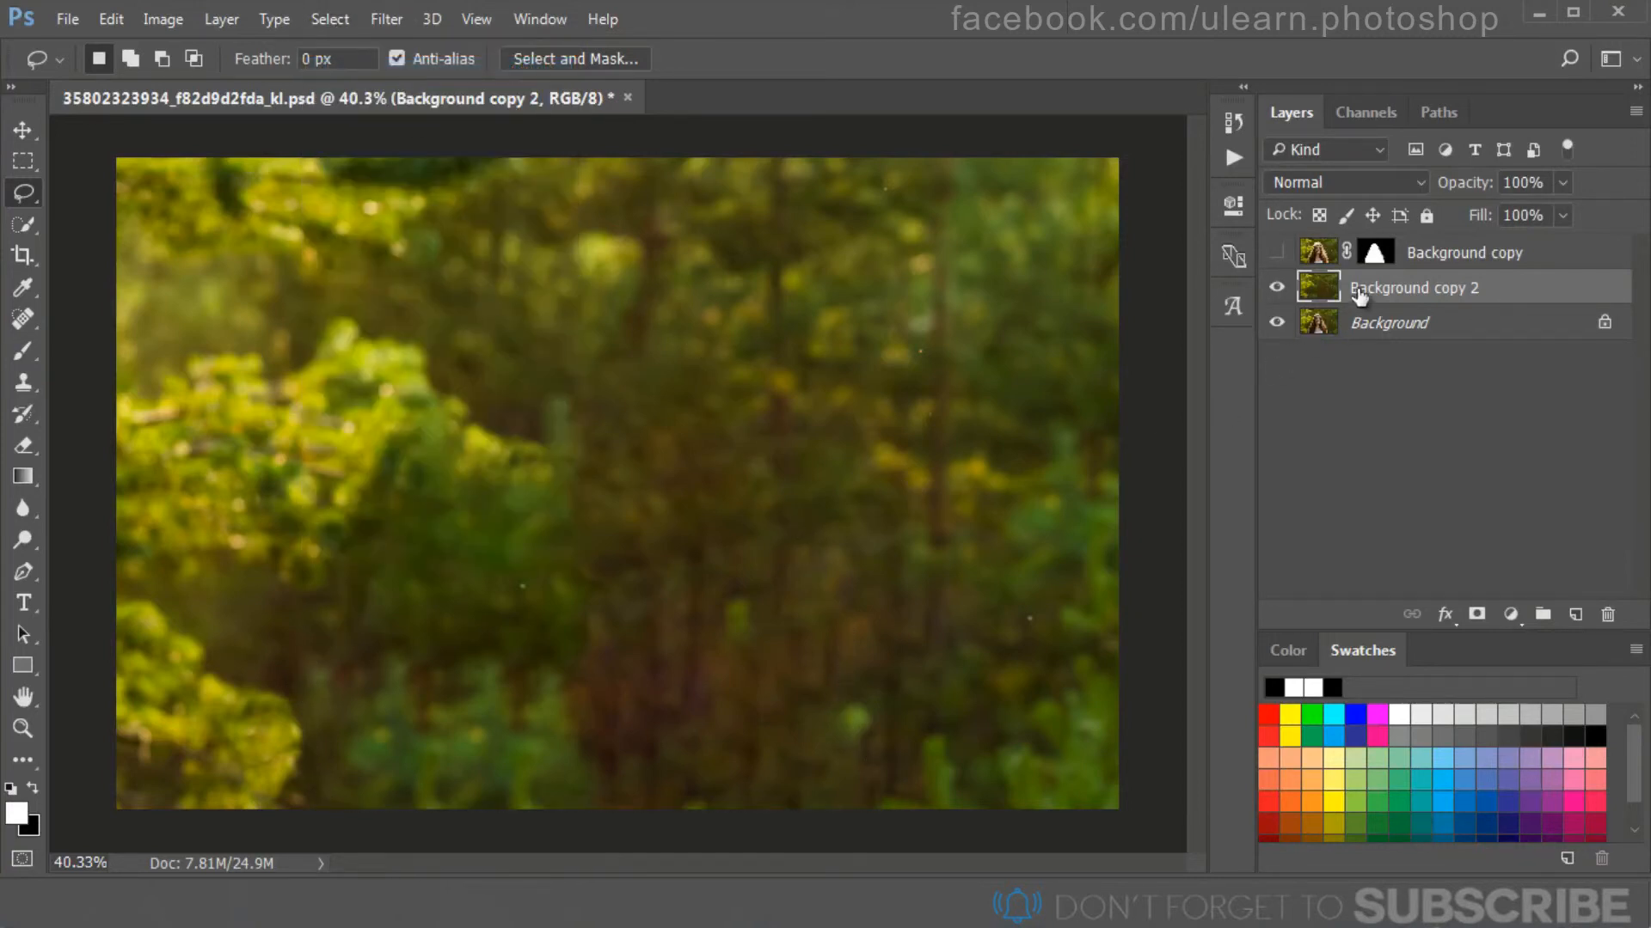
Step: Apply a Lens Blur to Background copy 2 with a Hexagon (6) iris and a radius of 100
left_click(22, 129)
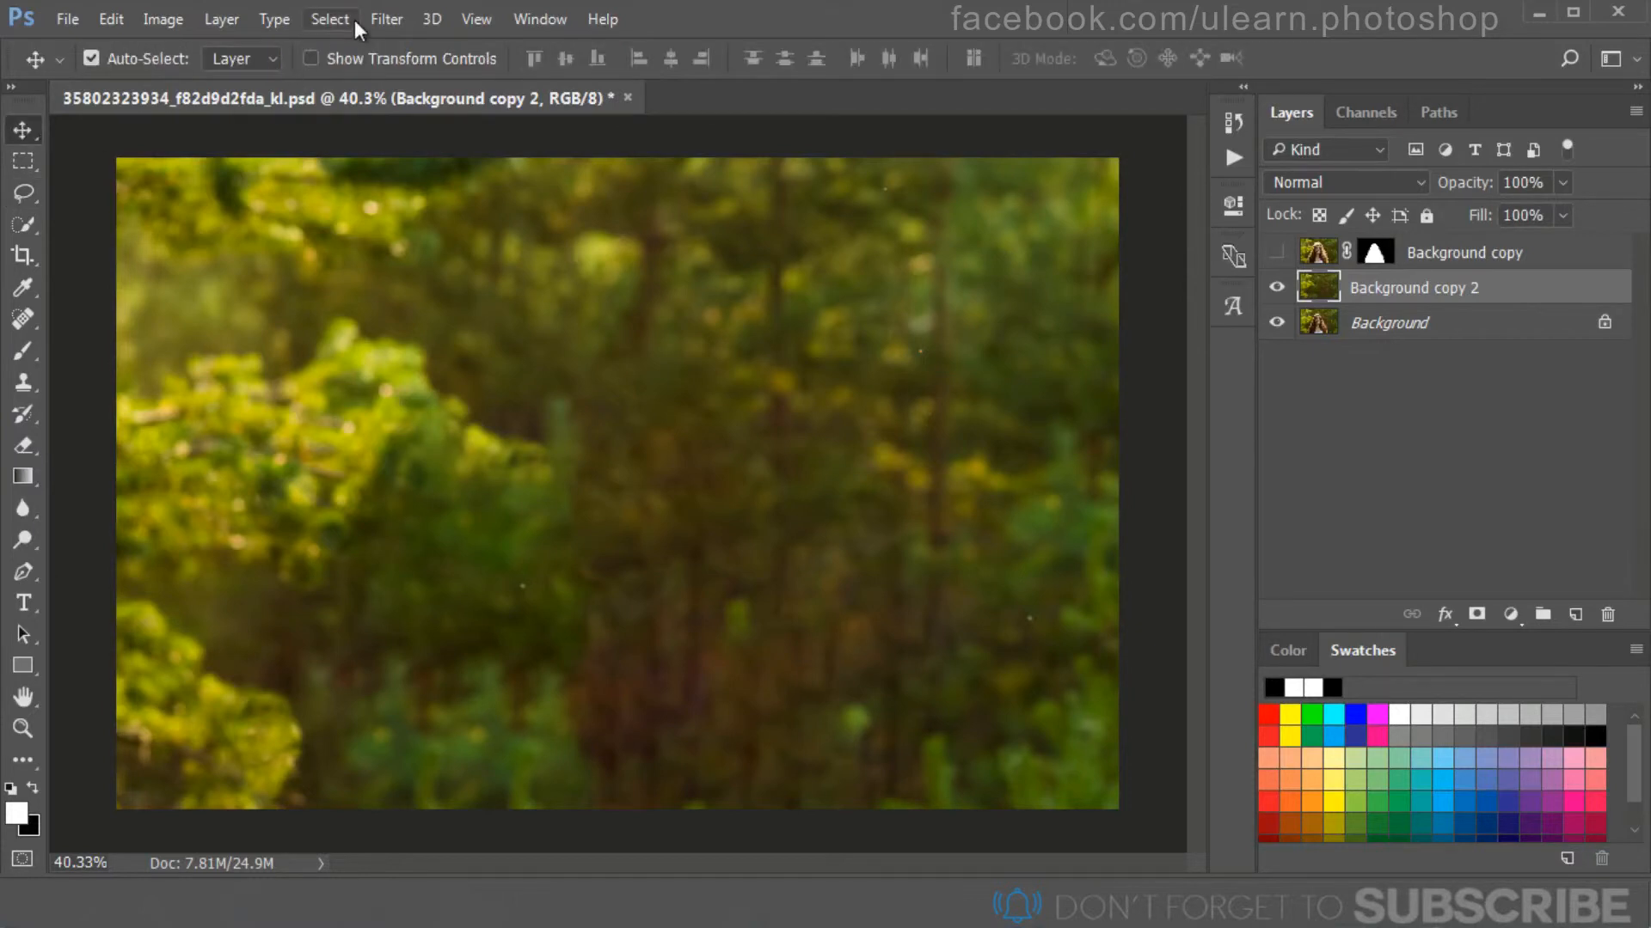
left_click(378, 19)
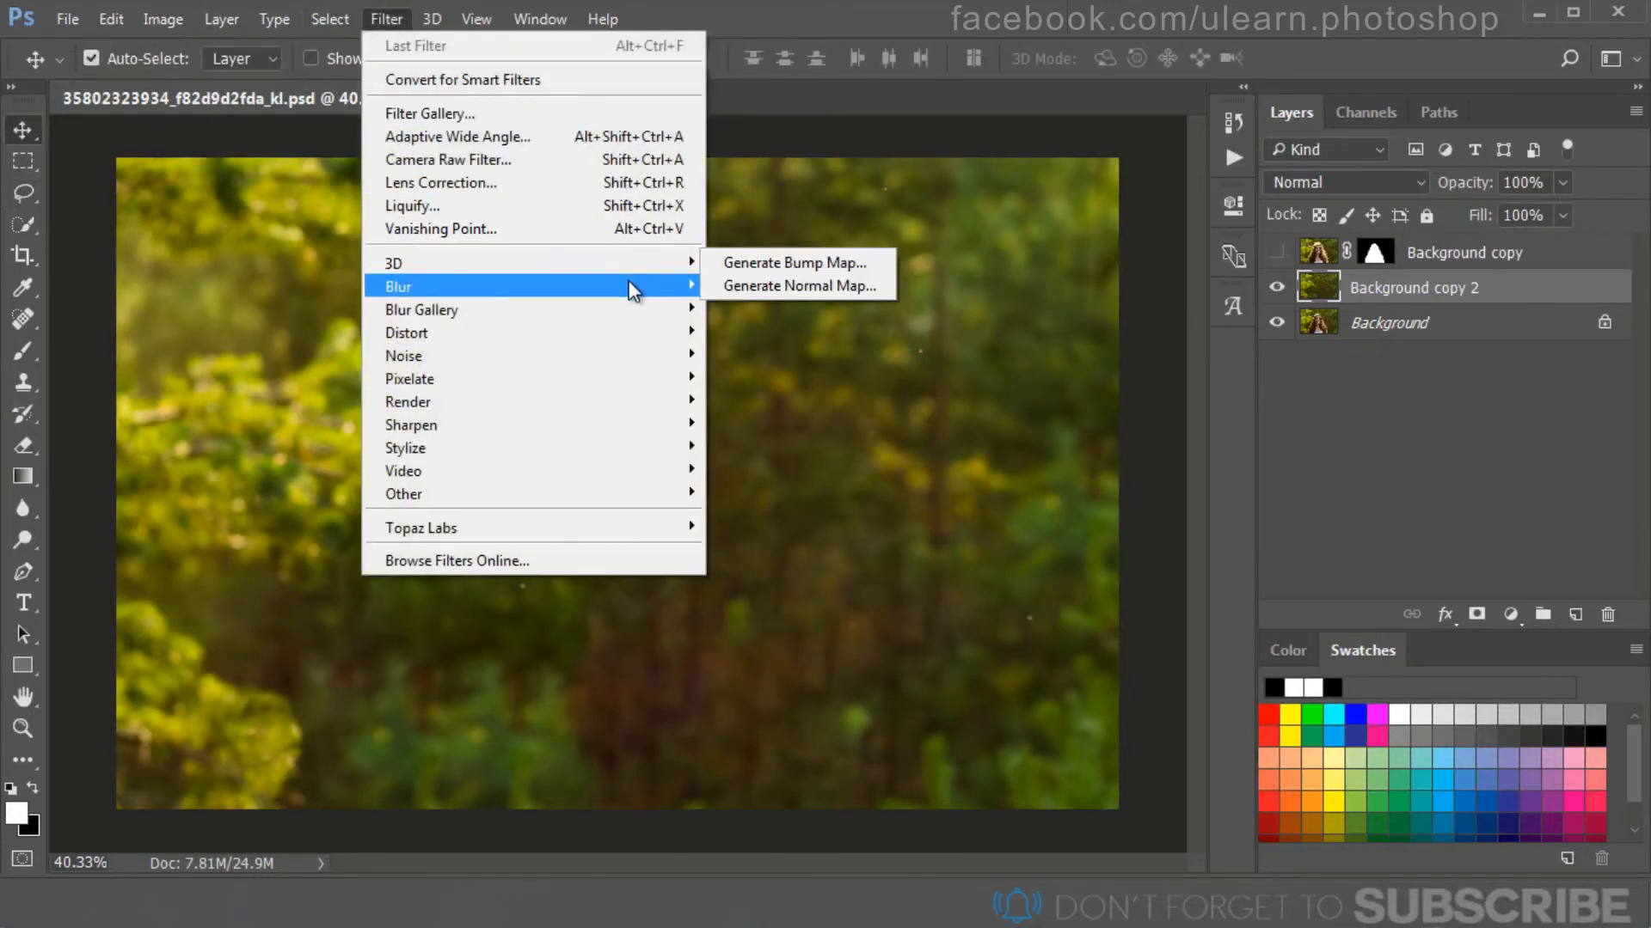
mouse_move(634, 290)
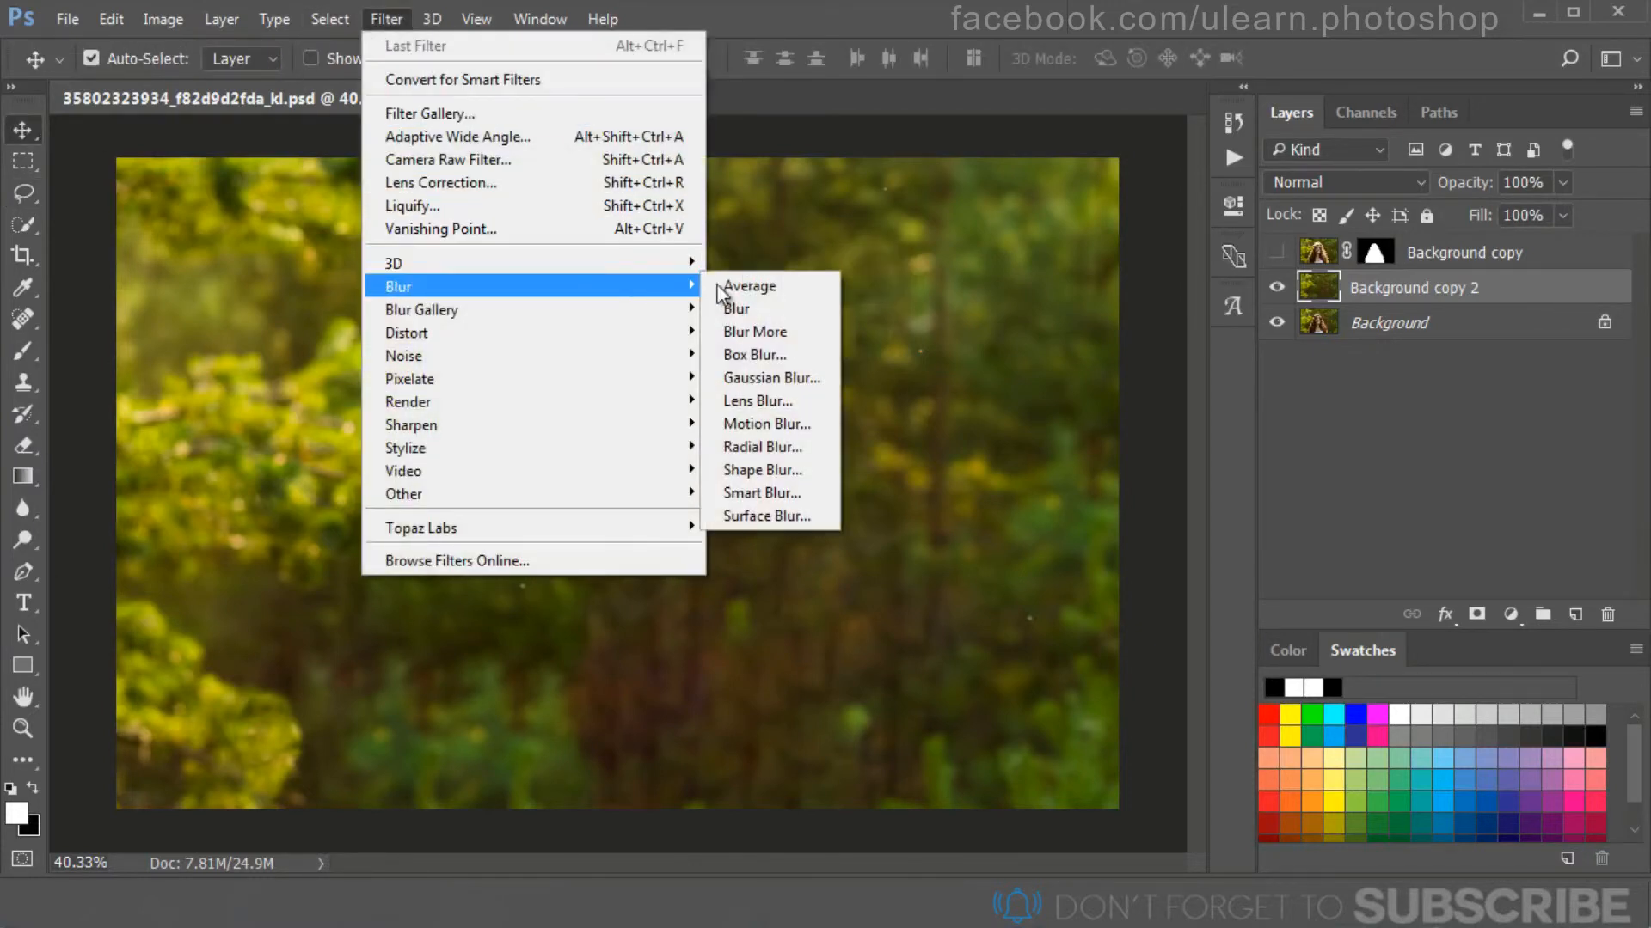
left_click(823, 408)
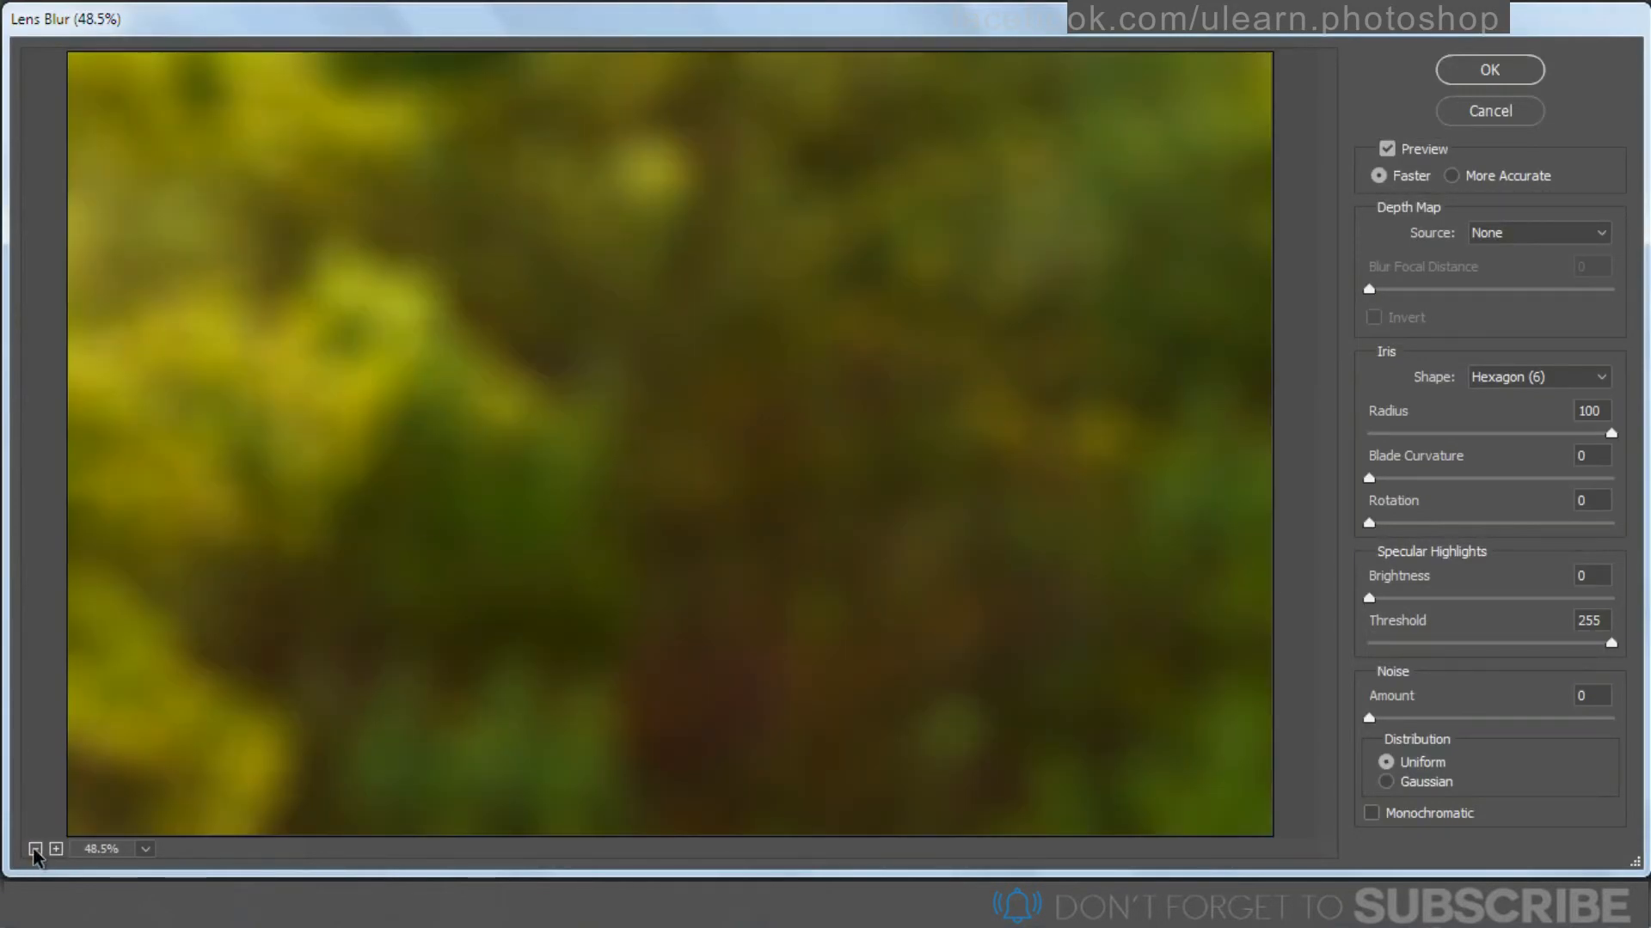
left_click(35, 850)
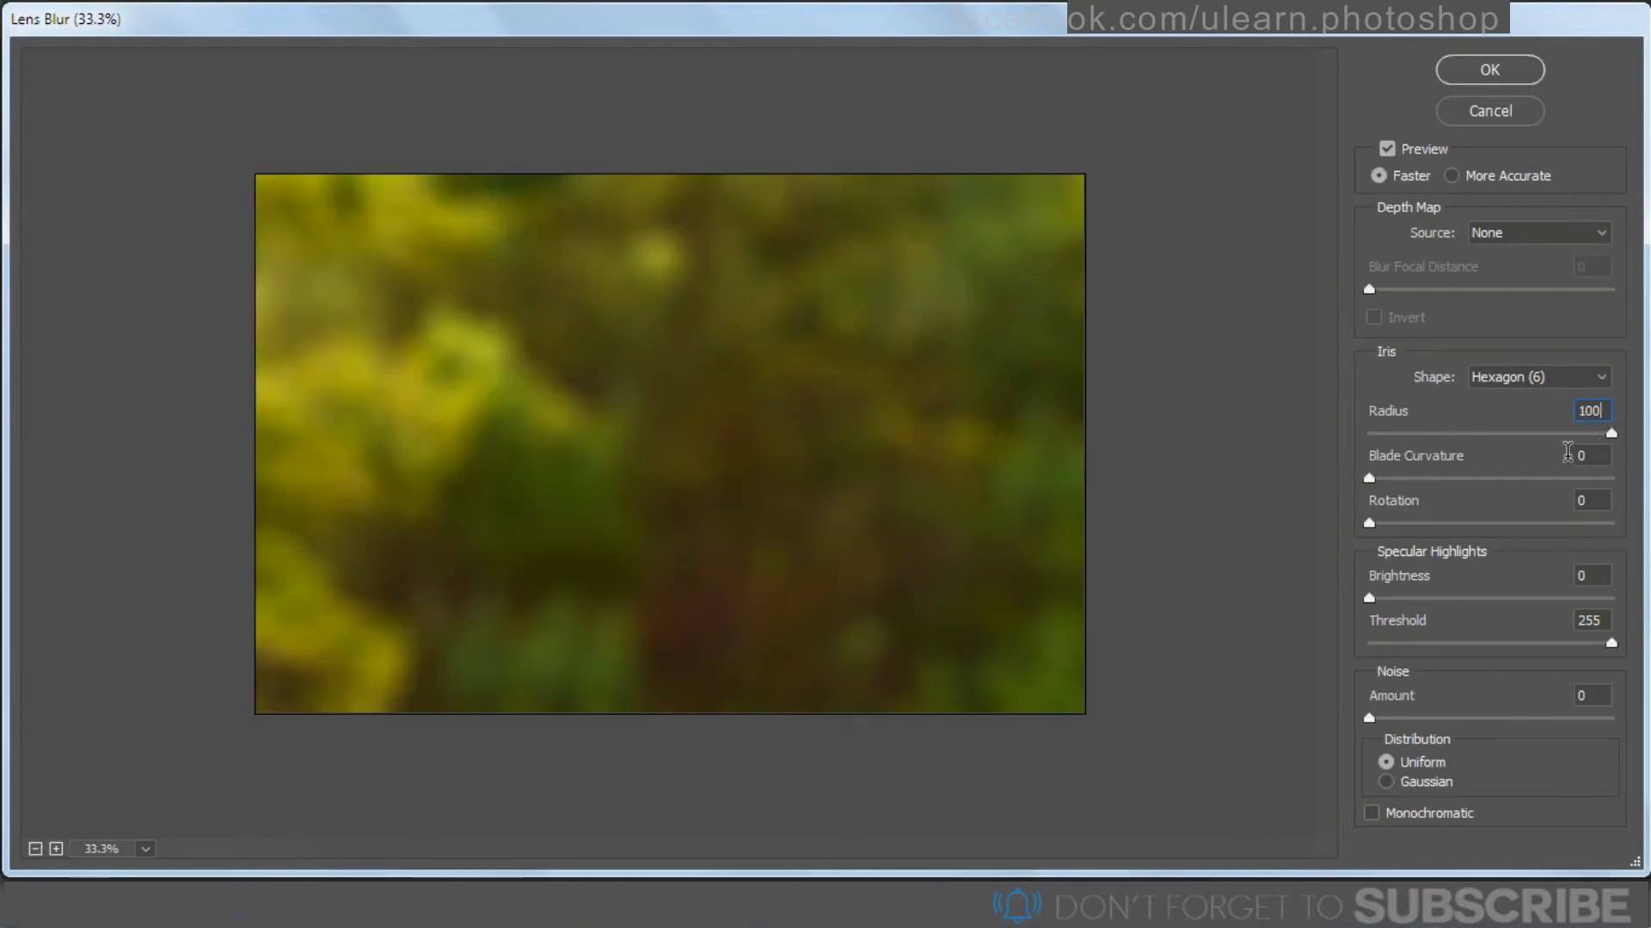
left_click(1490, 71)
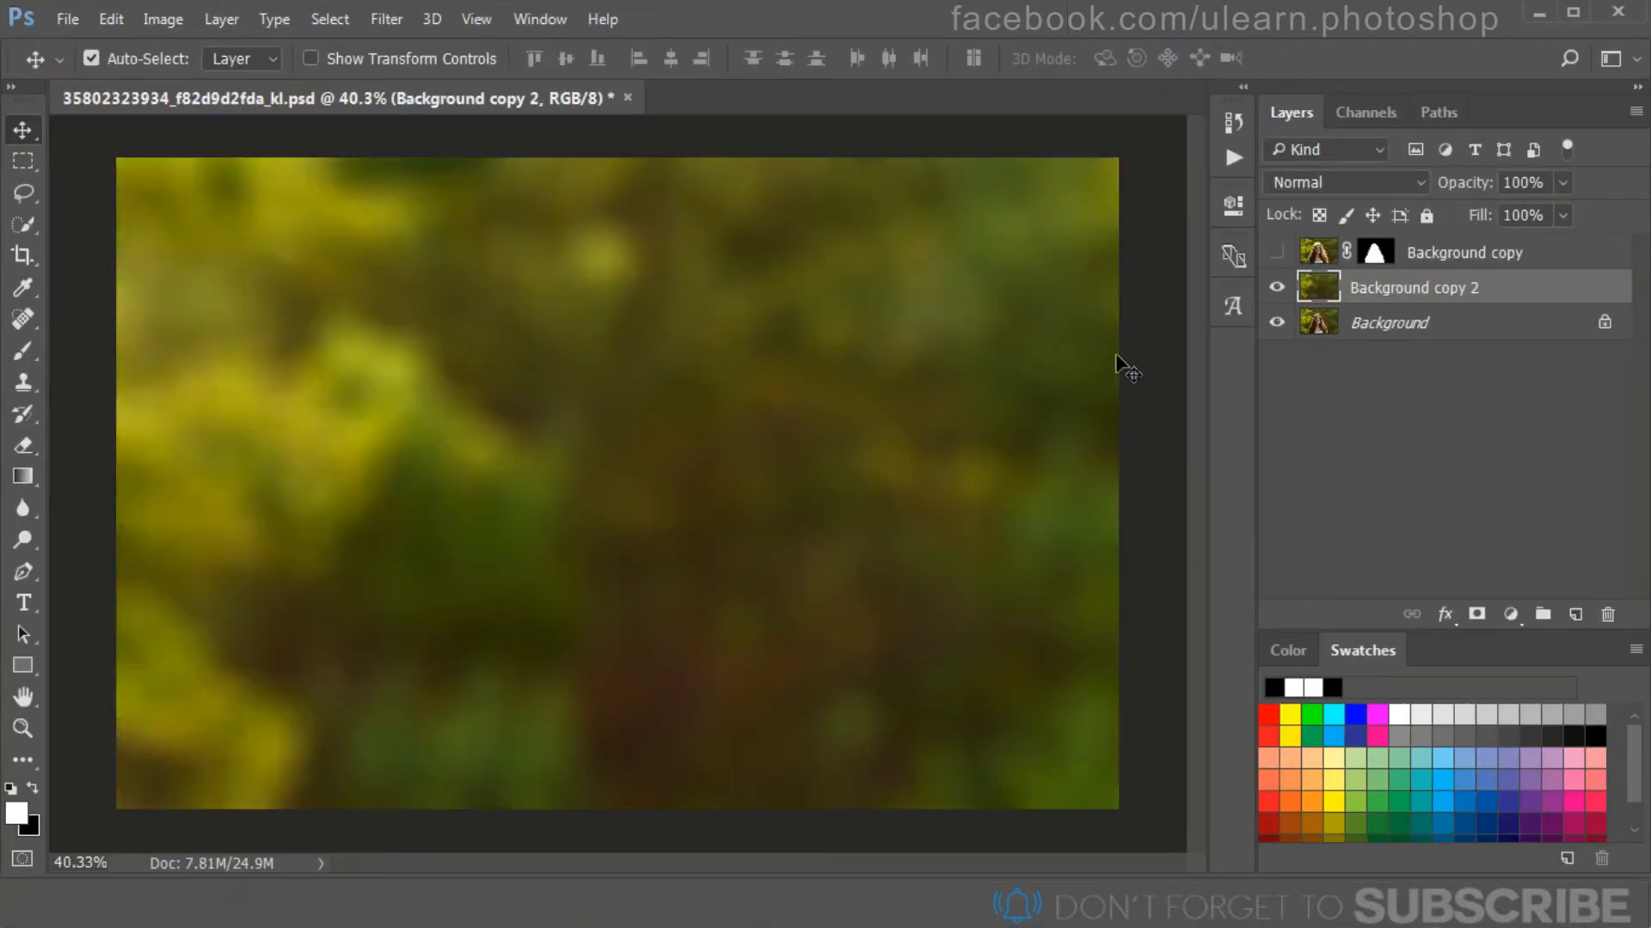
Step: Show the Background copy cutout layer again and compare the blurred composite with the original Background photo
left_click(1277, 255)
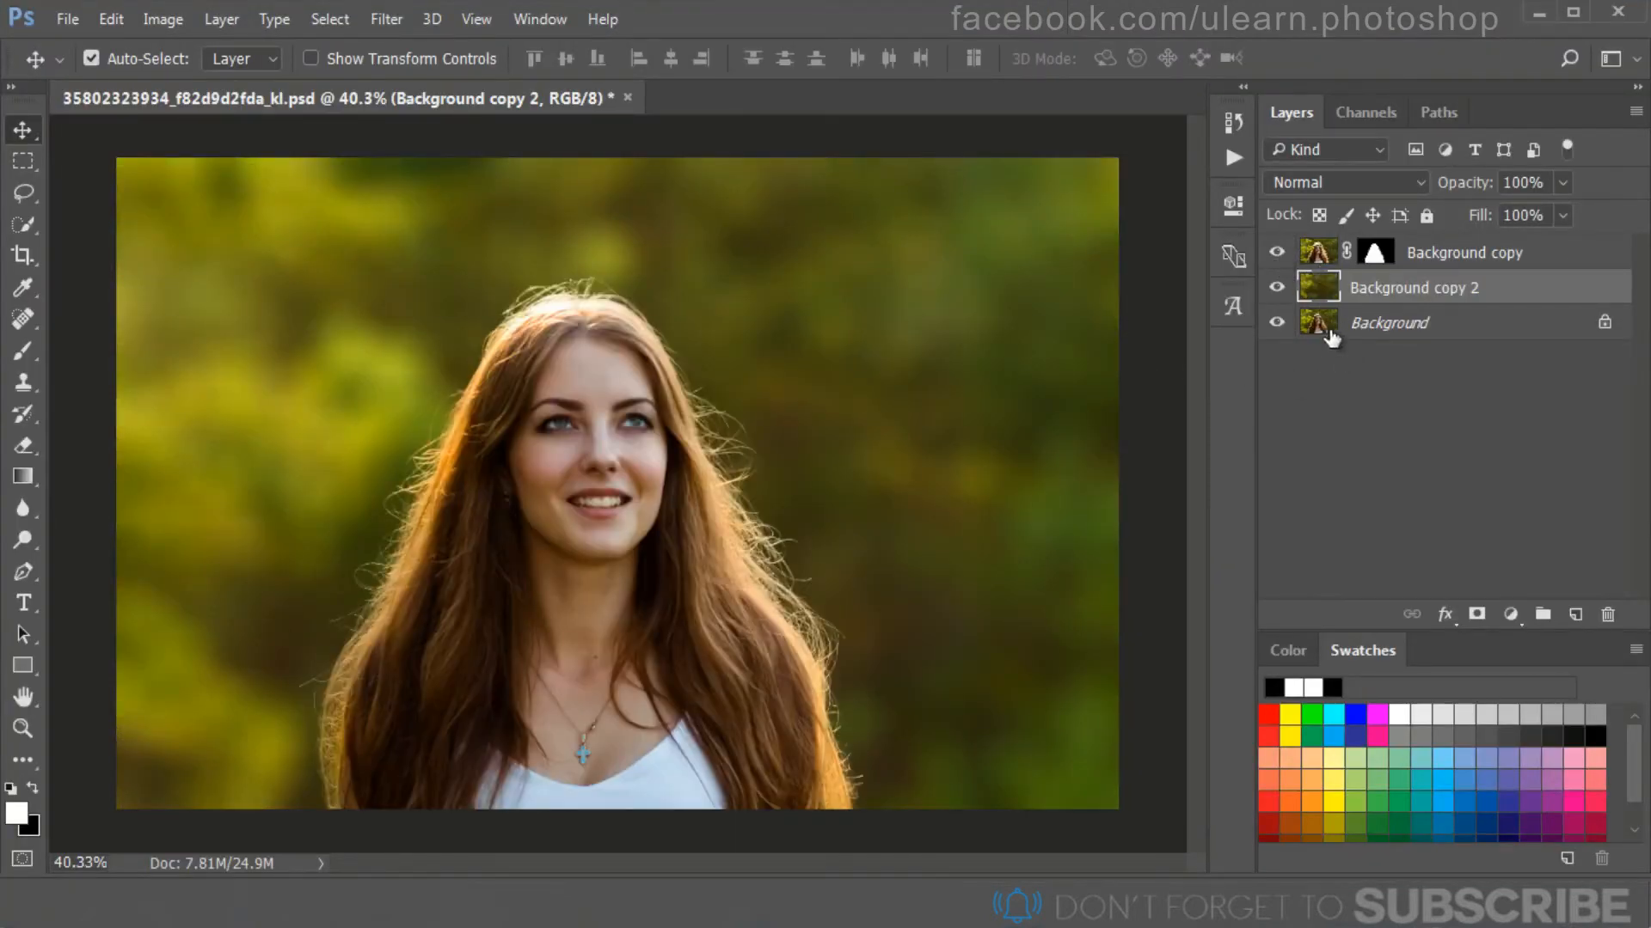
left_click(1278, 323, "alt")
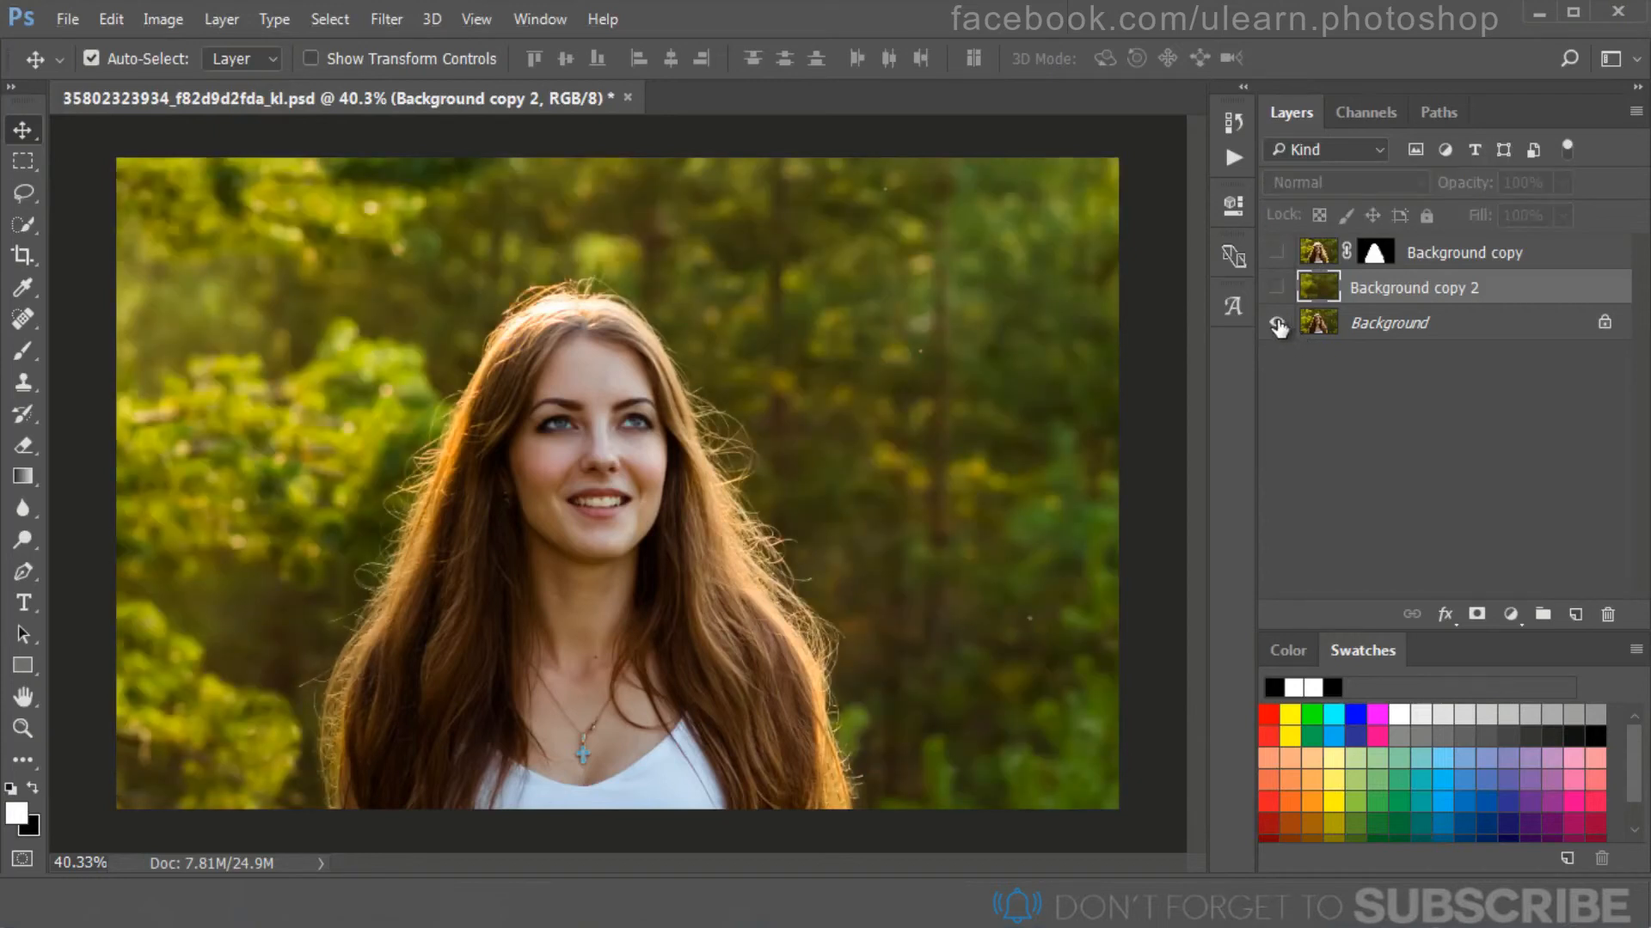
left_click(1278, 323, "alt")
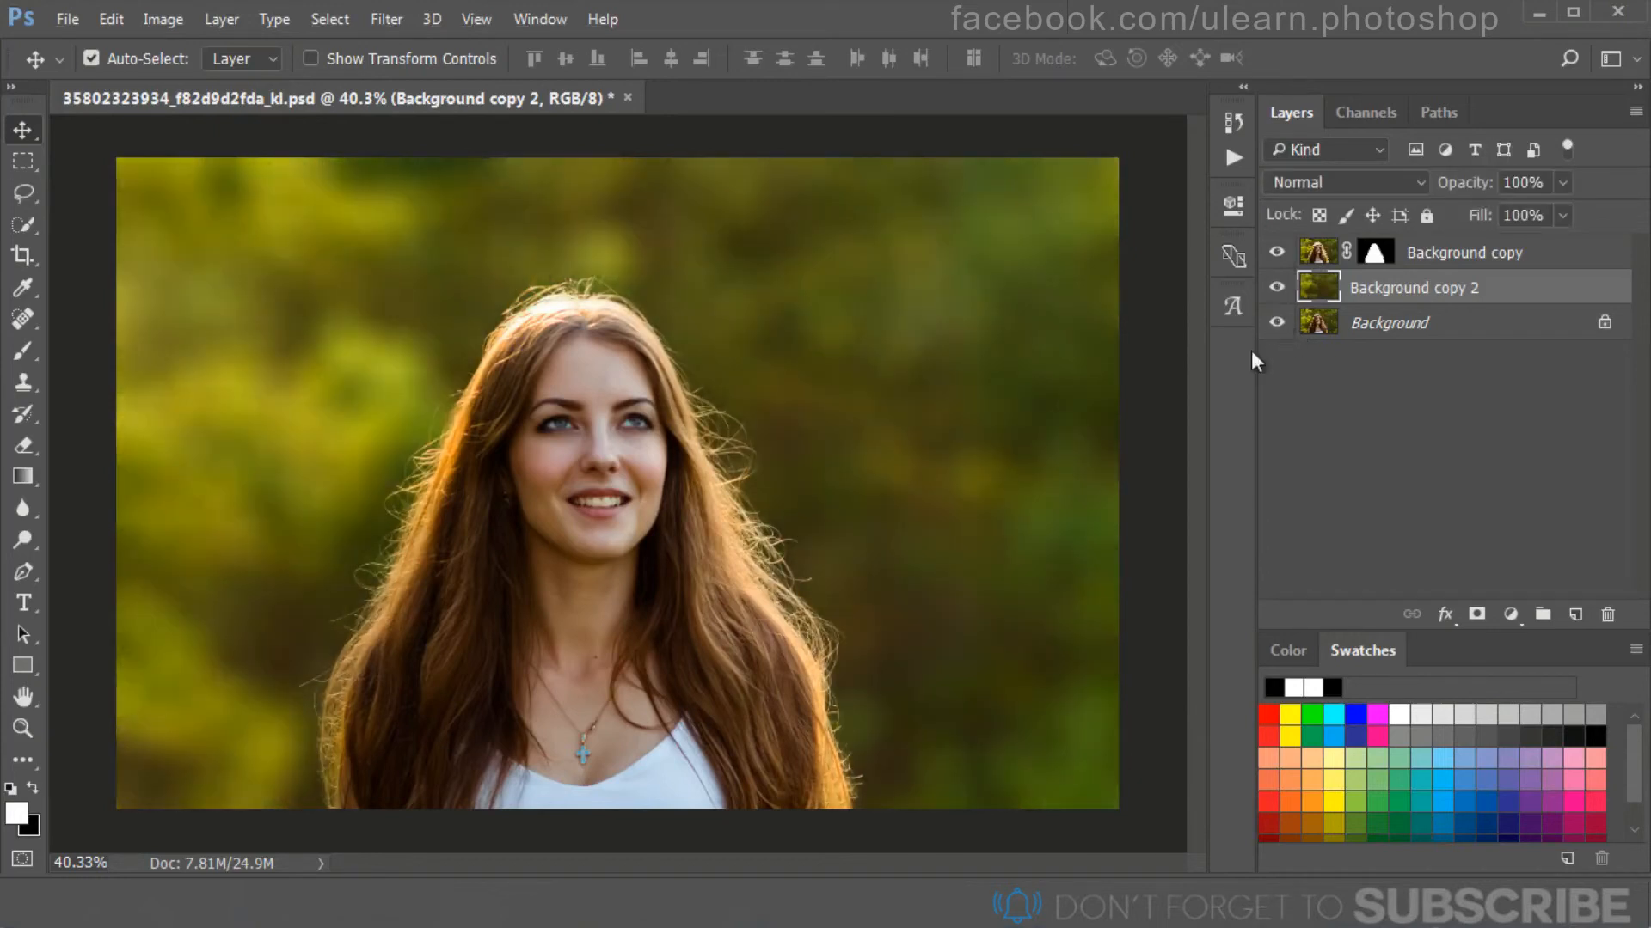
Step: Add a Color Lookup adjustment layer above Background copy using the FallColors.look 3DLUT file
left_click(1427, 260)
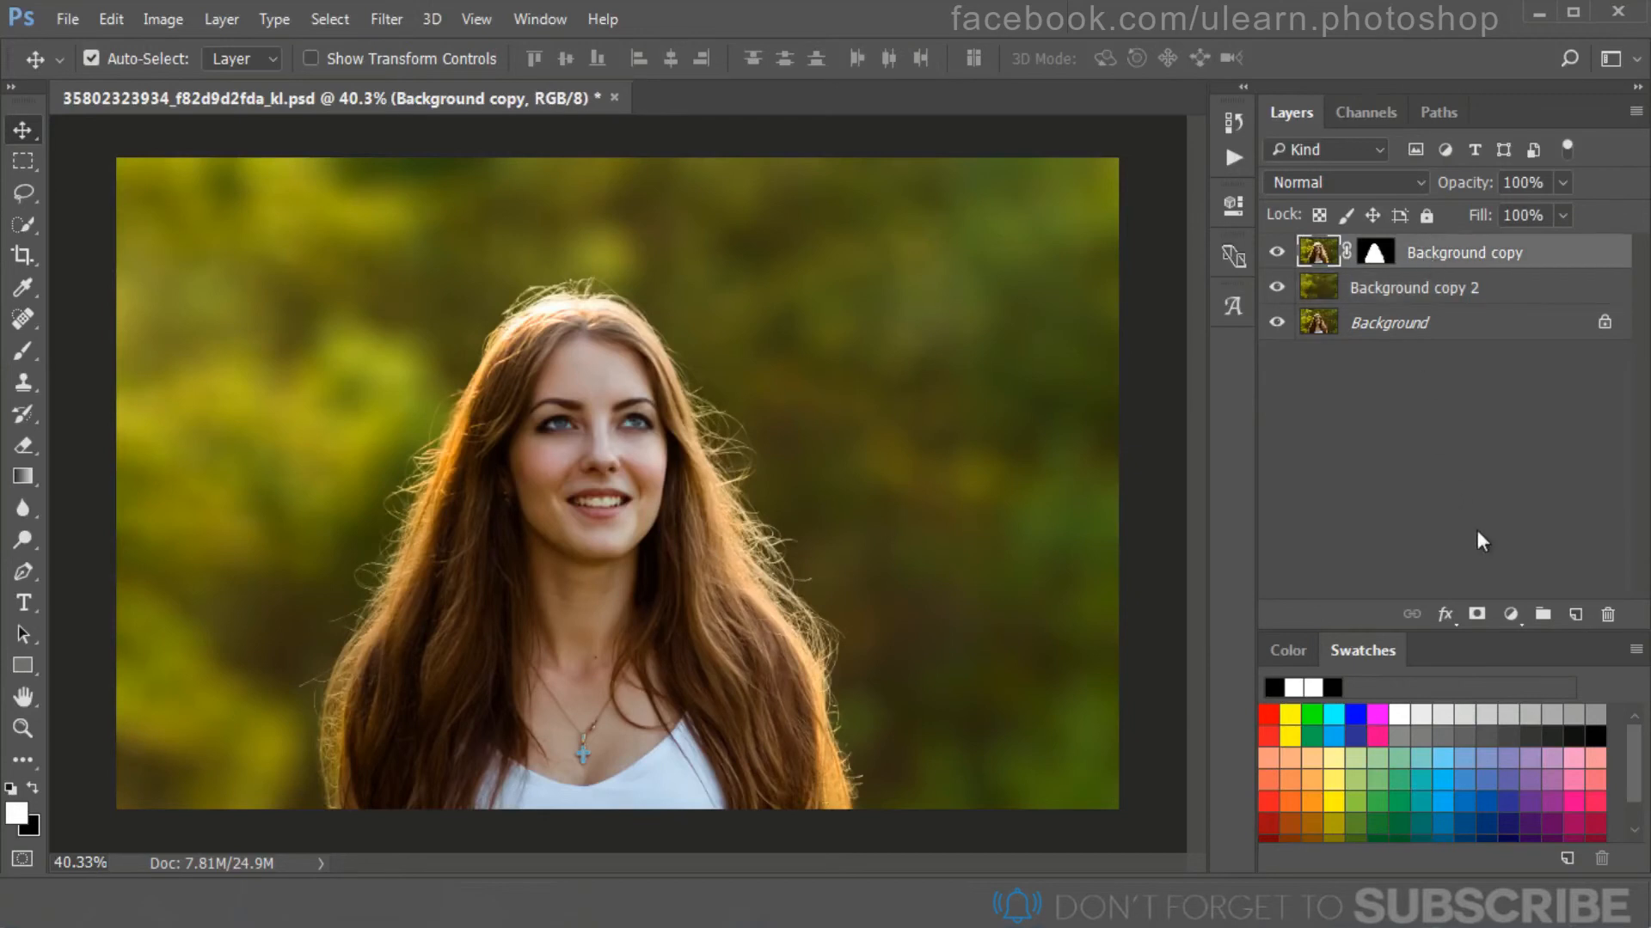
left_click(1510, 614)
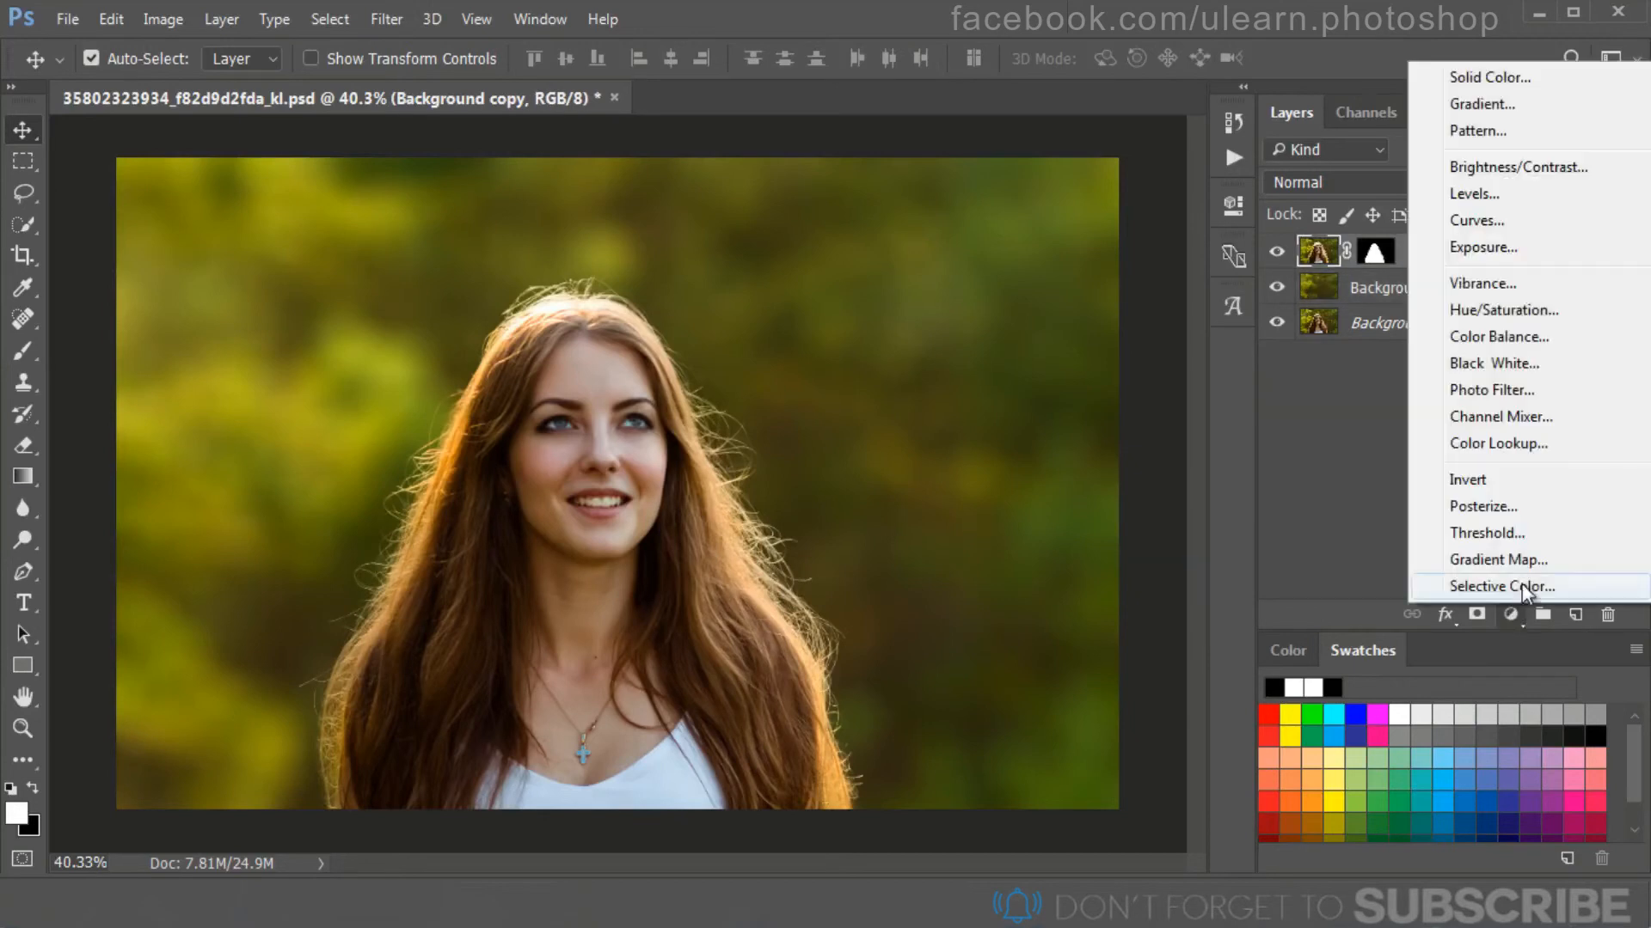
left_click(1578, 446)
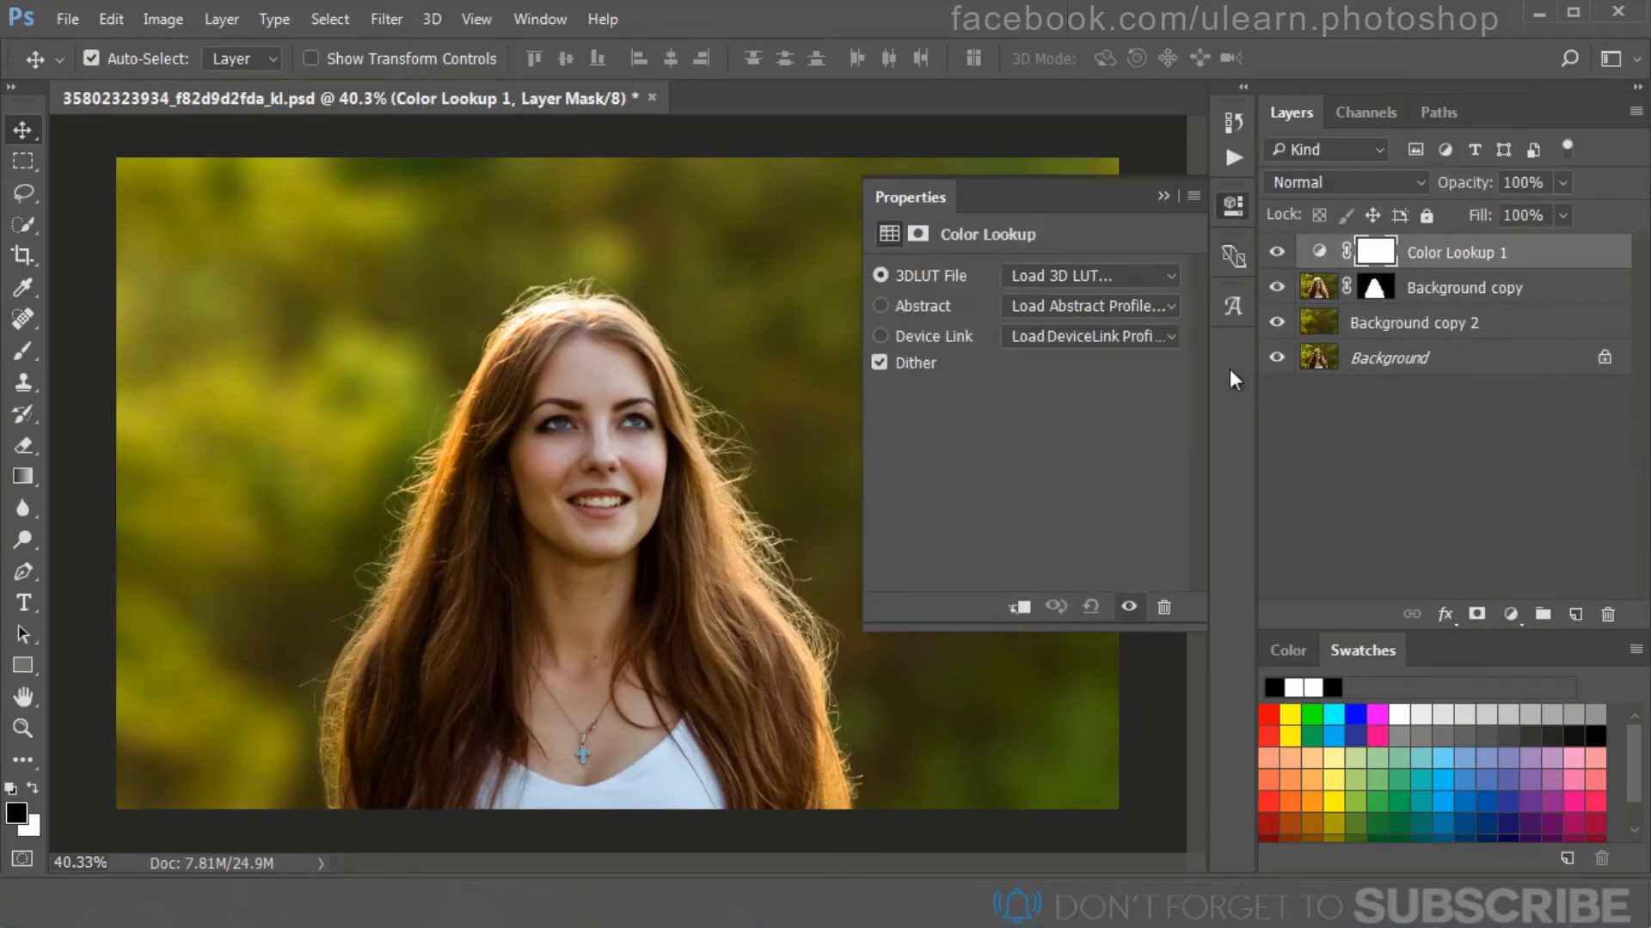
left_click(1144, 277)
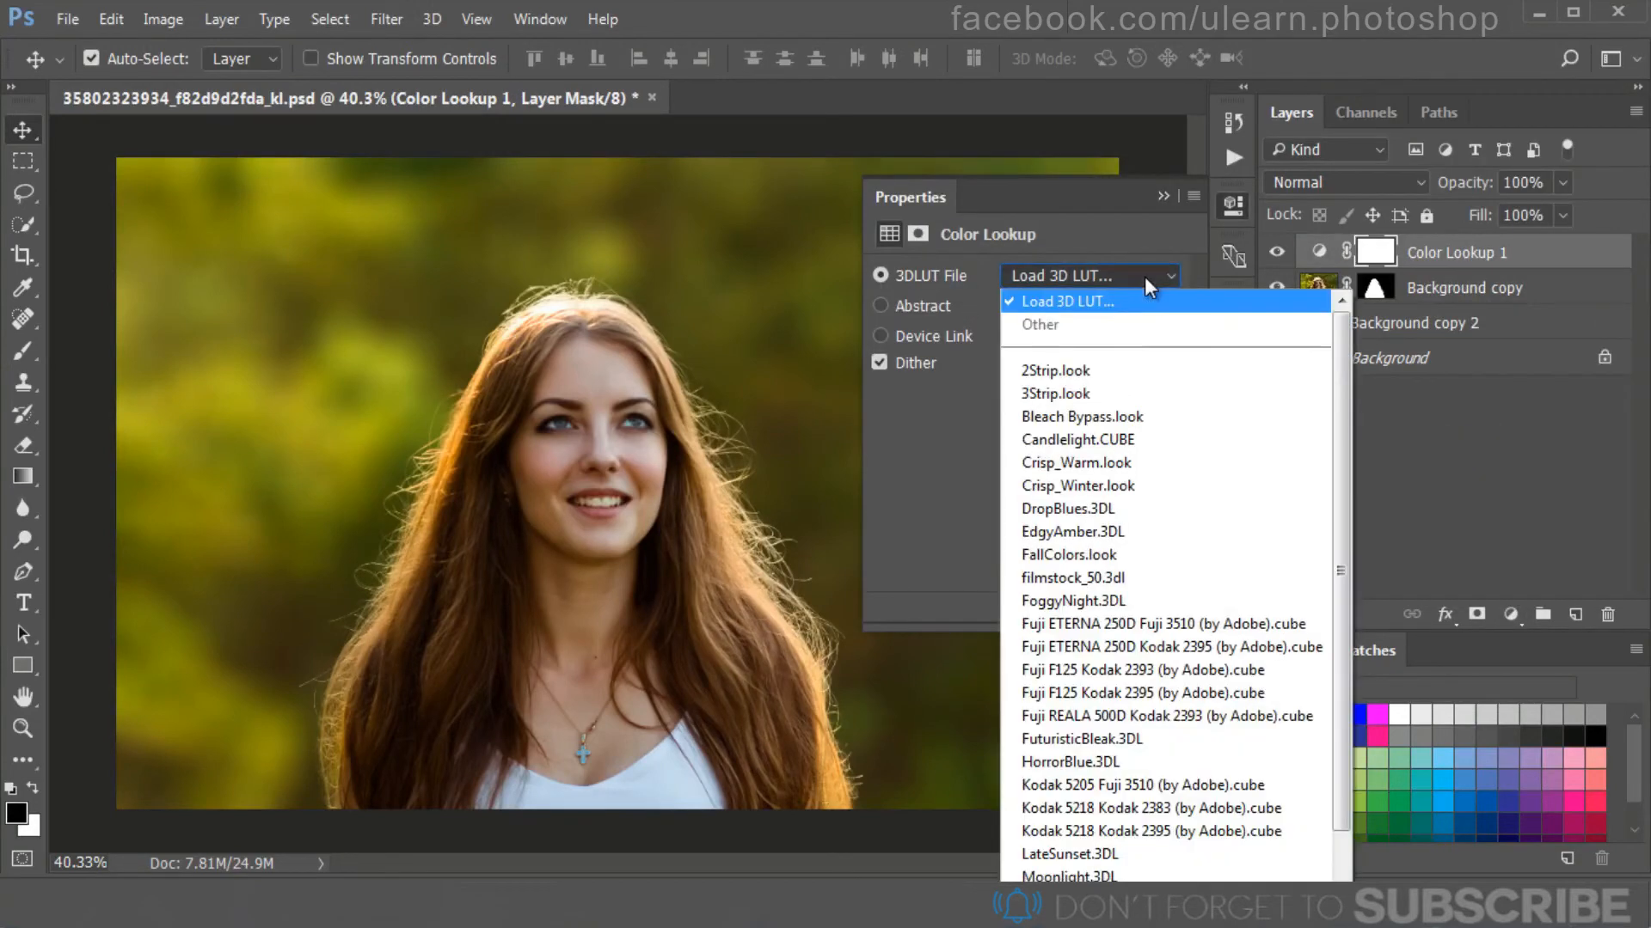
left_click(1146, 560)
left_click(1164, 195)
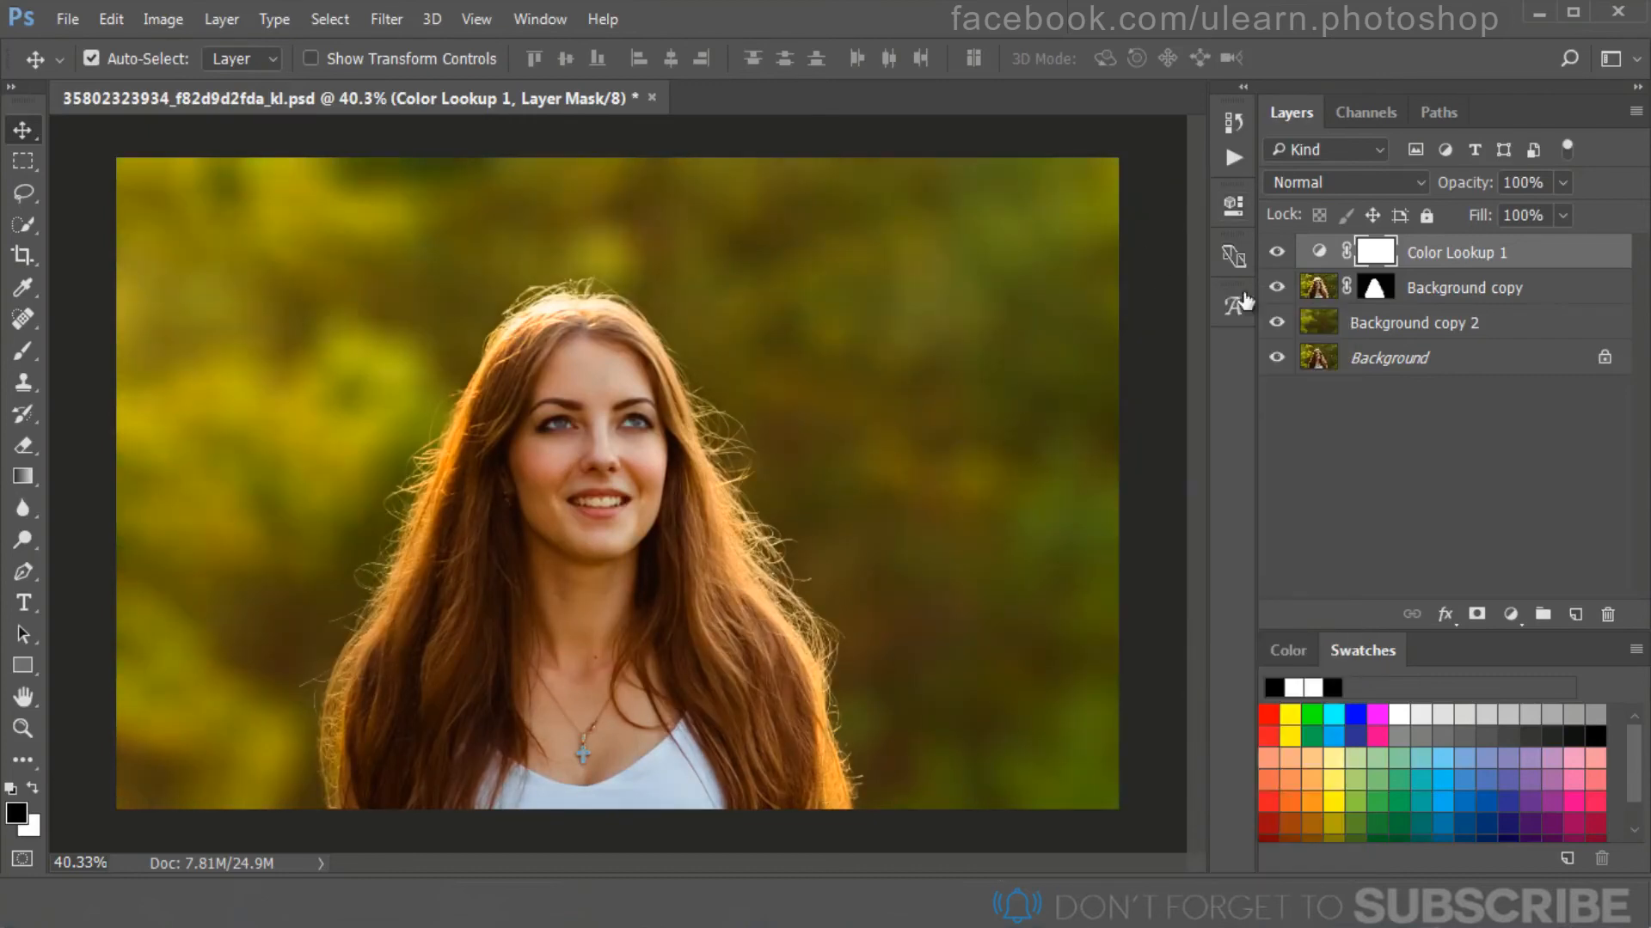
Step: Compare the original Background photo with the blurred, color-graded composite by repeatedly isolating the Background layer and restoring all layers
left_click(1278, 361, "alt")
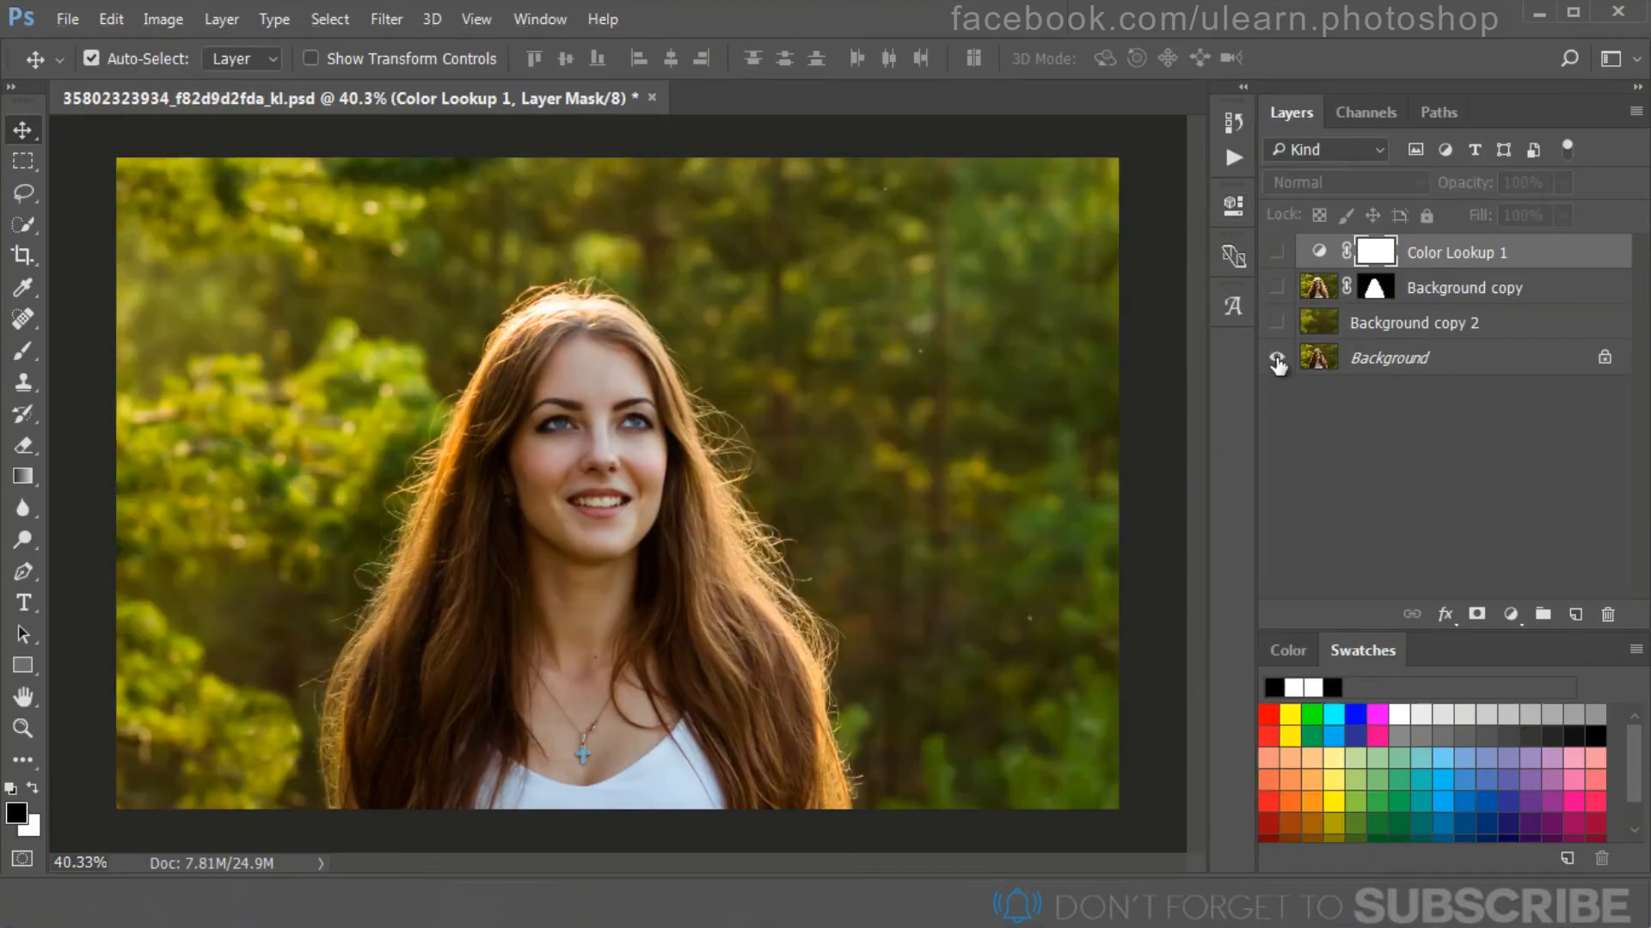
left_click(1278, 361, "alt")
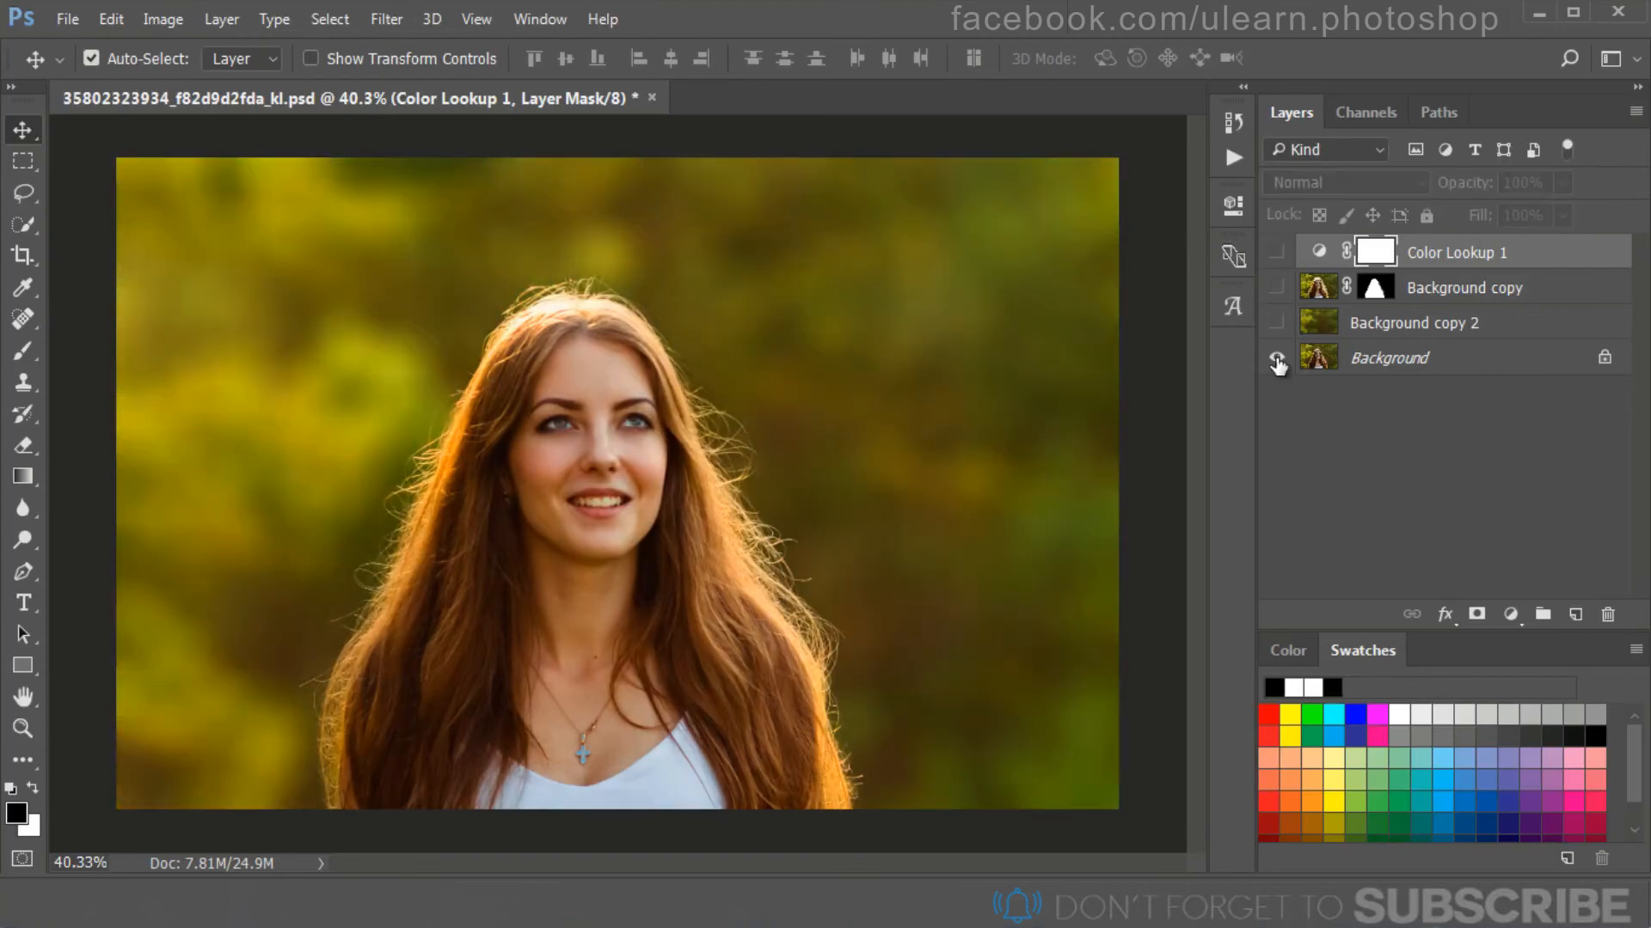
left_click(1278, 361, "alt")
left_click(1277, 362, "alt")
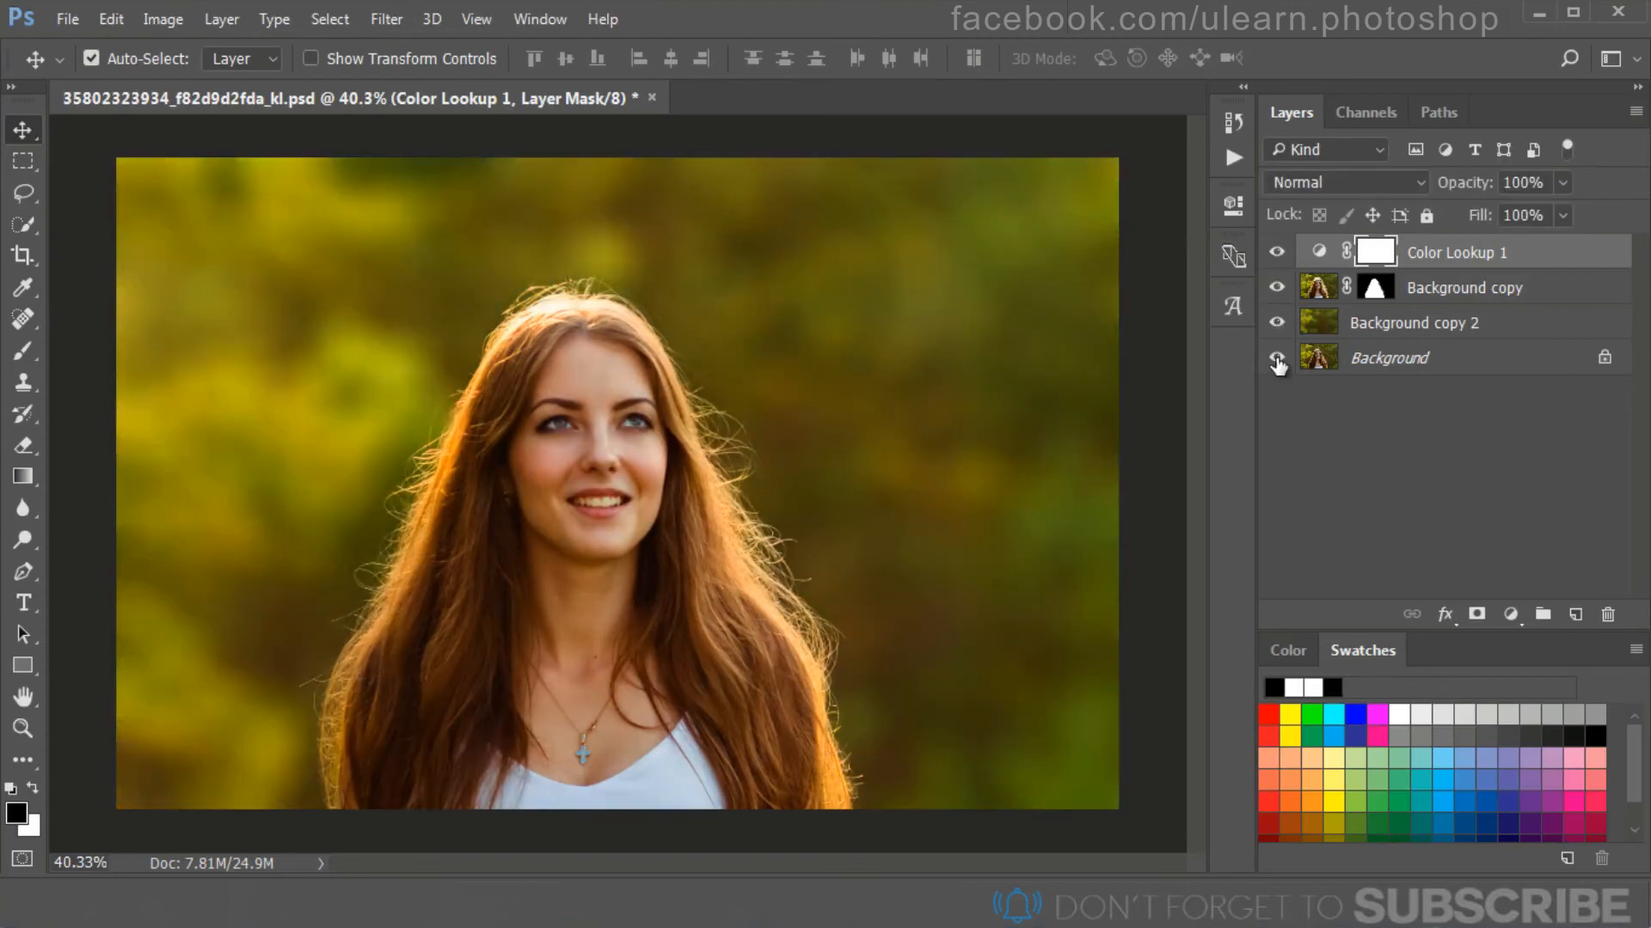
left_click(1277, 361, "alt")
left_click(1277, 361, "alt")
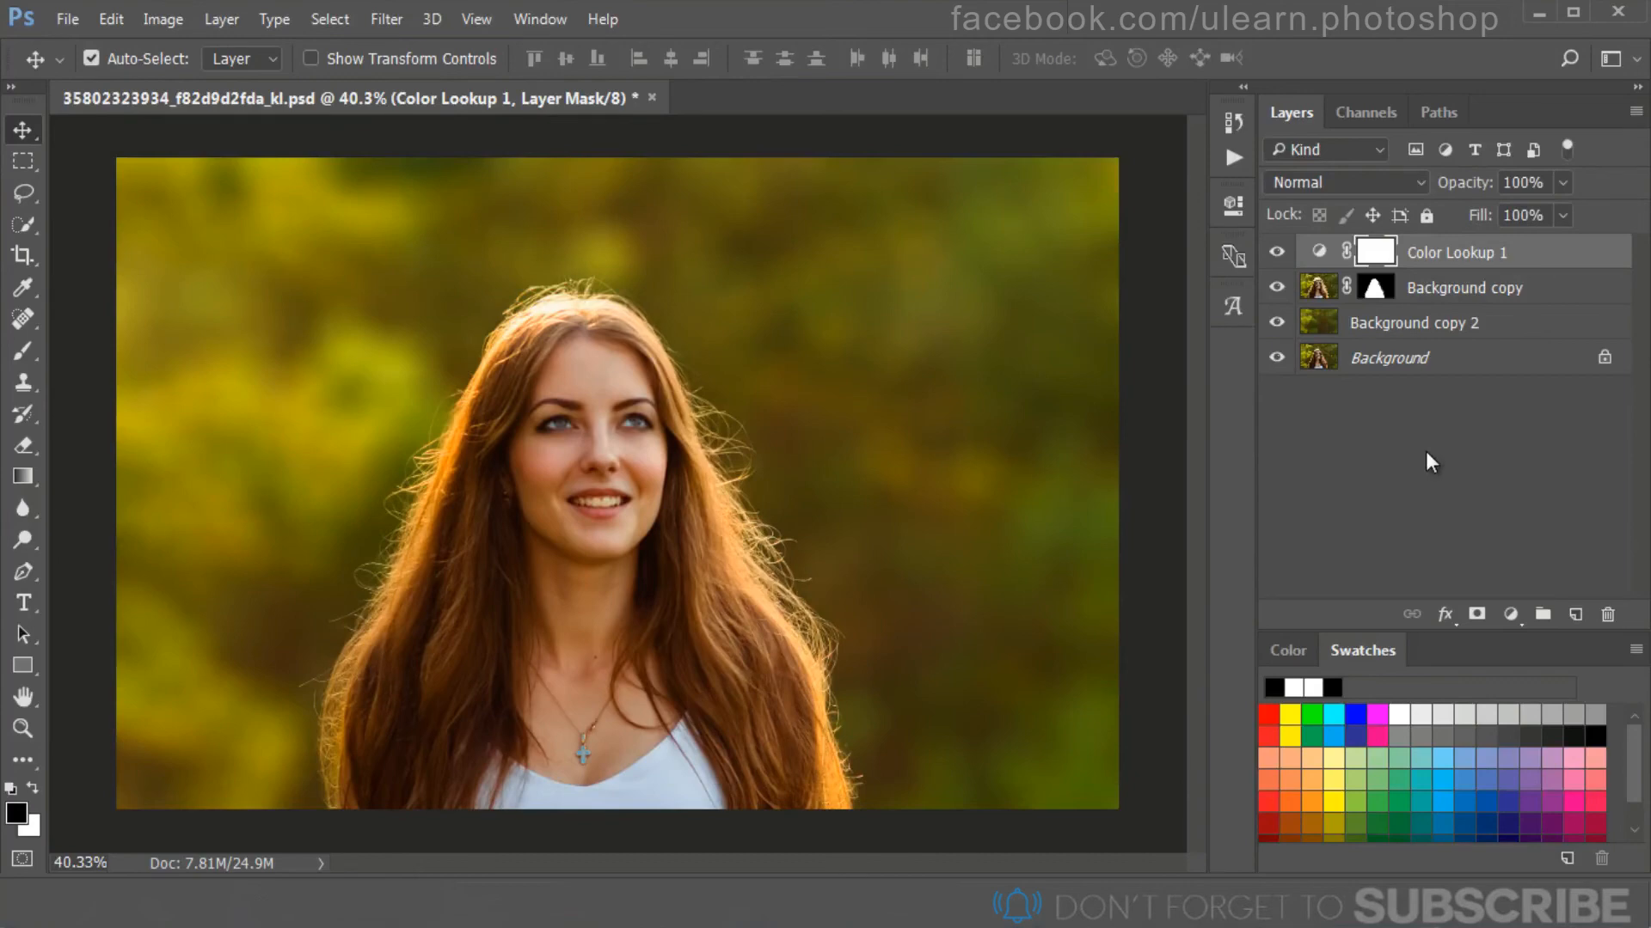